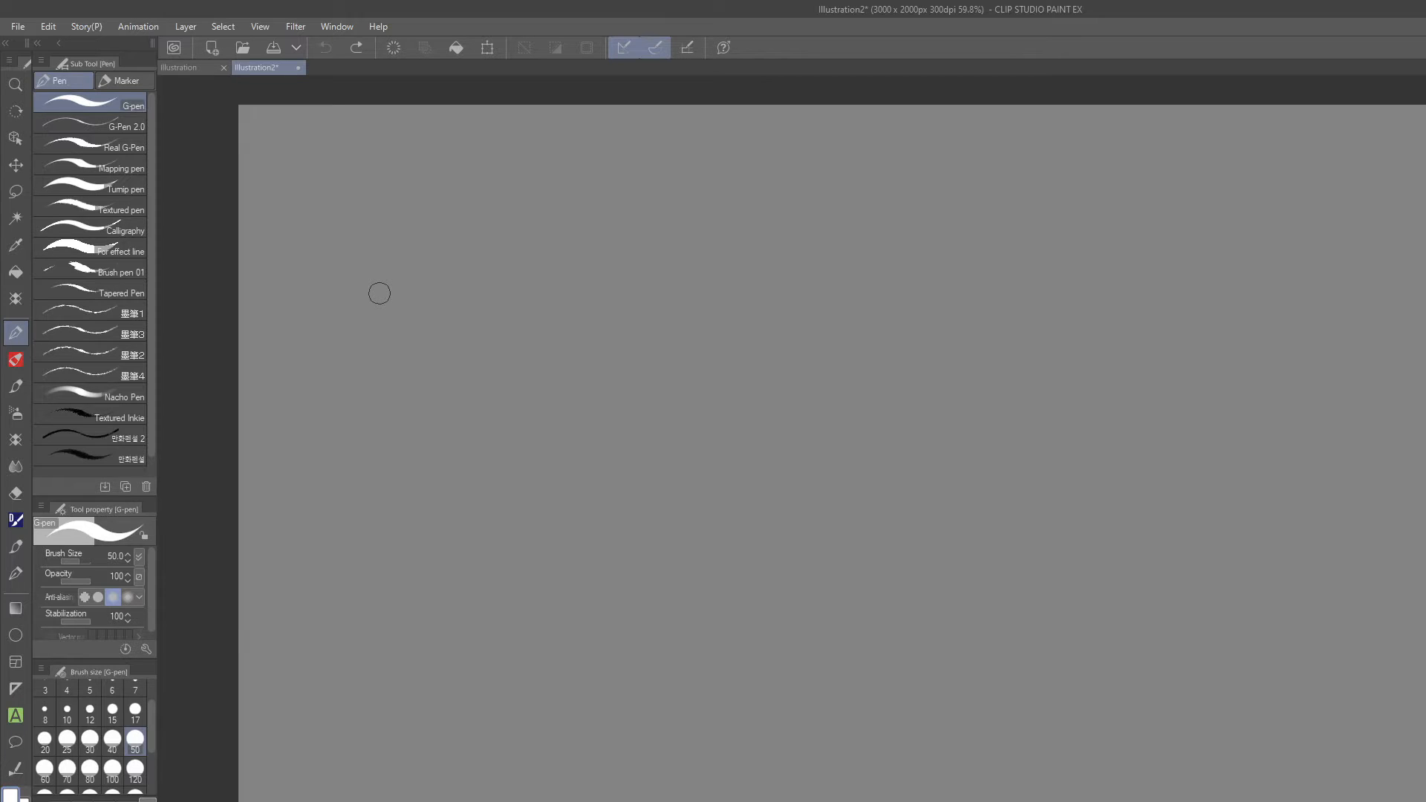
Create a new color illustration canvas of 1000 × 1000 px at 300 dpi.
{"action": "left_click", "coordinate": [18, 26]}
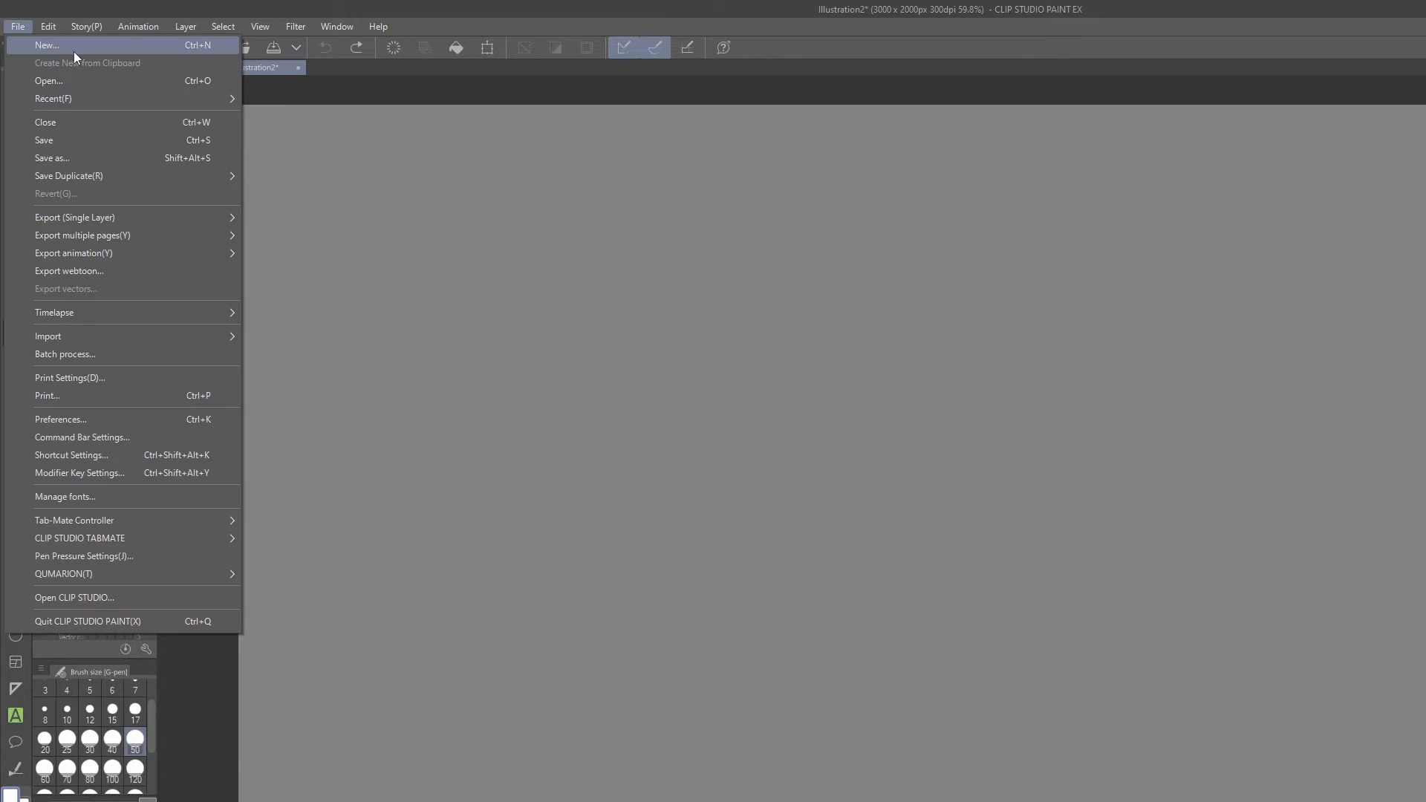
{"action": "left_click", "coordinate": [98, 46]}
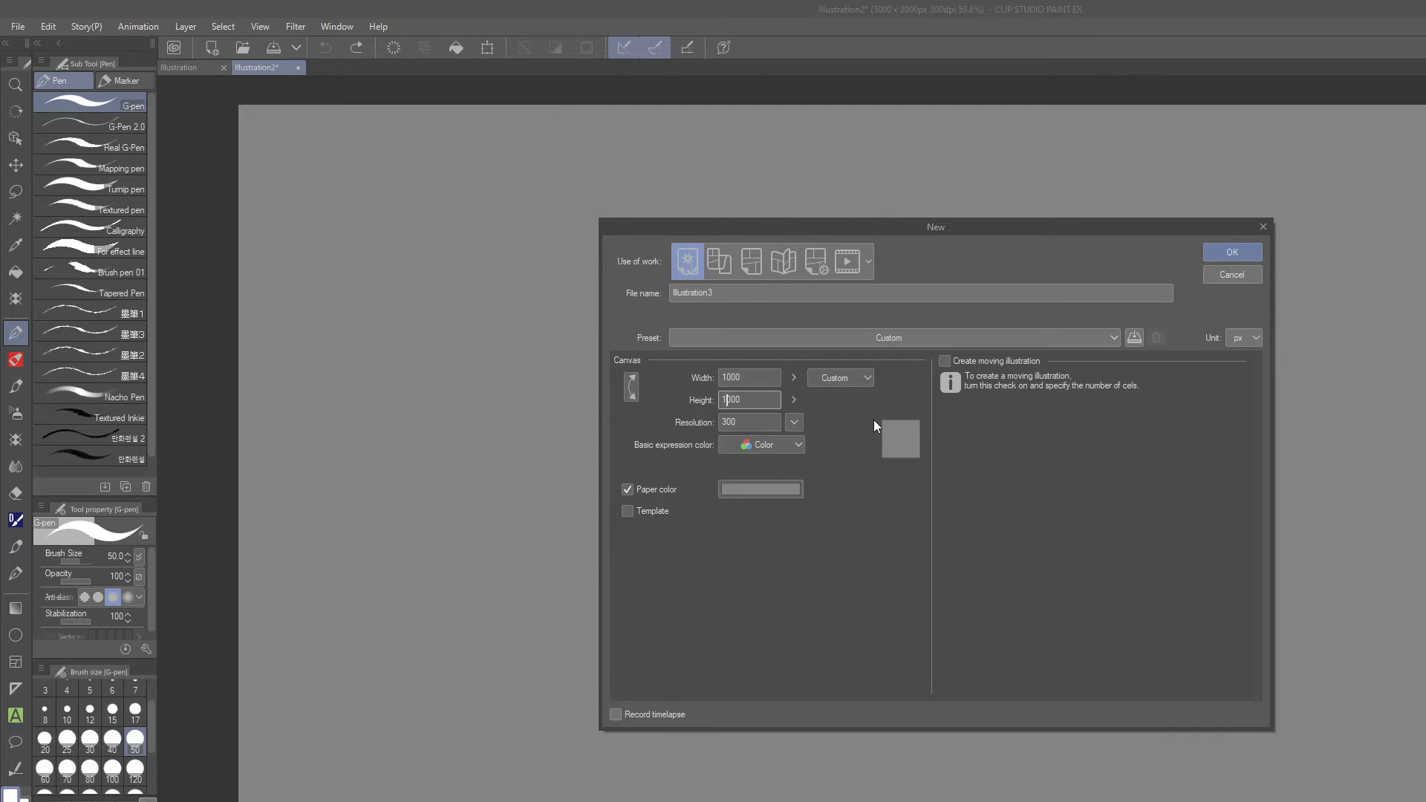
{"action": "left_click", "coordinate": [1232, 251]}
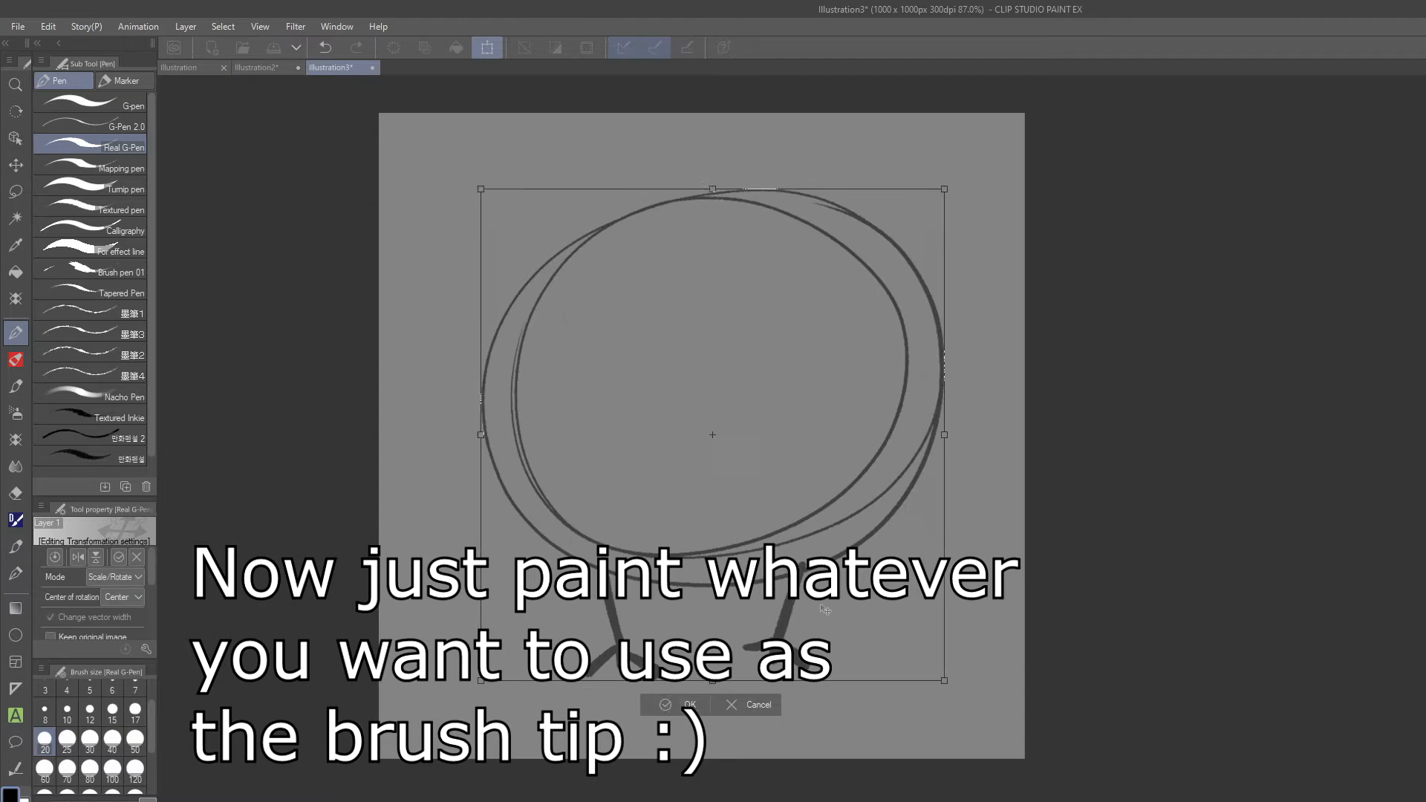
Sketch the chick's oval eyes, rounded beak and small curved wings over the rough body circles.
{"action": "left_click_drag", "start_coordinate": [828, 352], "coordinate": [794, 293]}
{"action": "left_click_drag", "start_coordinate": [652, 382], "coordinate": [743, 386]}
{"action": "key", "text": "e"}
{"action": "key", "text": "p"}
{"action": "left_click_drag", "start_coordinate": [651, 383], "coordinate": [741, 390]}
{"action": "left_click_drag", "start_coordinate": [543, 396], "coordinate": [553, 456]}
{"action": "left_click_drag", "start_coordinate": [861, 398], "coordinate": [877, 451]}
Sketch a curved tuft on top of the chick's head and erase excess body outline strokes.
{"action": "left_click_drag", "start_coordinate": [674, 208], "coordinate": [576, 144]}
{"action": "left_click_drag", "start_coordinate": [793, 132], "coordinate": [772, 160]}
{"action": "key", "text": "h"}
{"action": "key", "text": "e"}
{"action": "mouse_move", "coordinate": [988, 230]}
{"action": "left_mouse_down"}
{"action": "mouse_move", "coordinate": [790, 475]}
{"action": "mouse_move", "coordinate": [776, 431]}
{"action": "left_mouse_up"}
{"action": "key", "text": "p"}
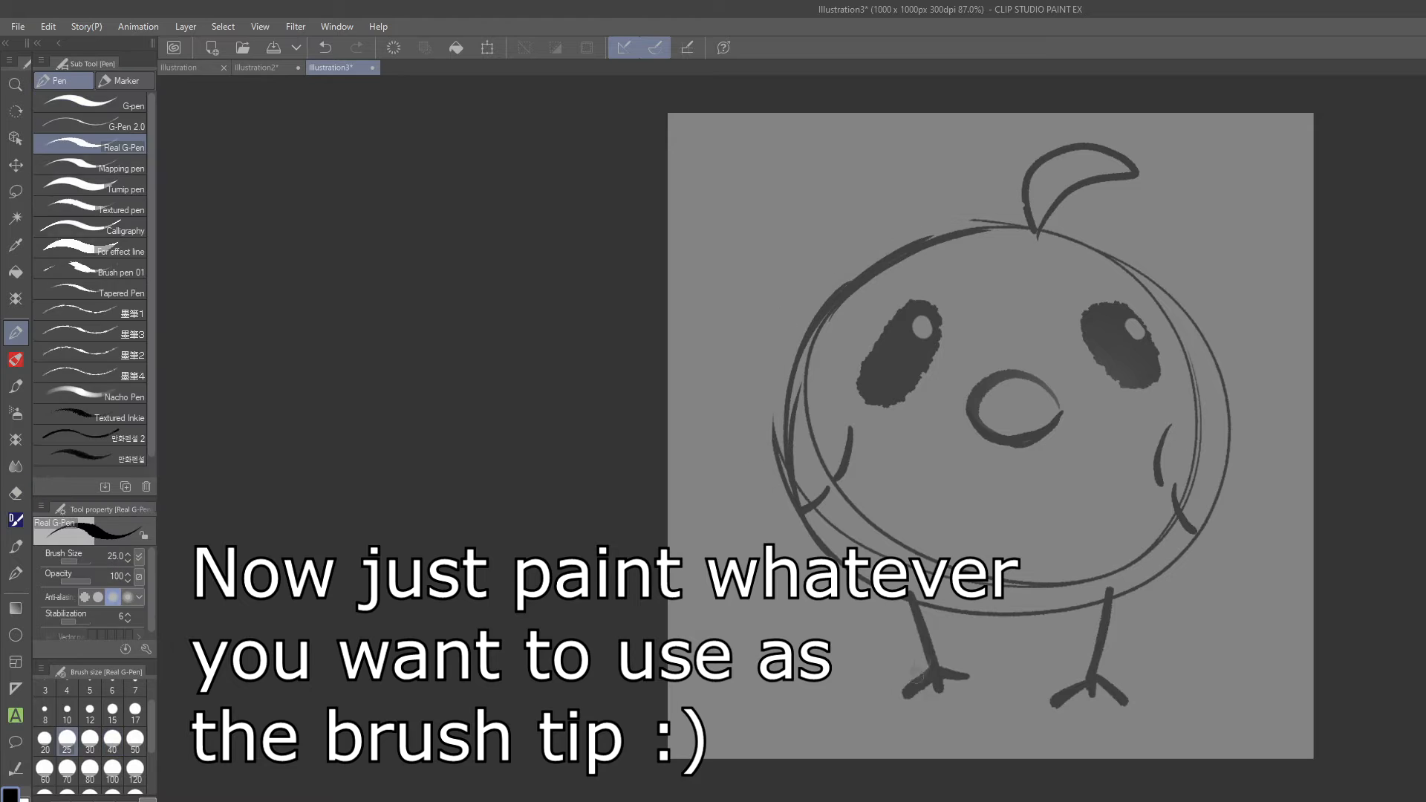
Sketch the toes of the chick's foot and erase stray strokes along the body outline.
{"action": "key", "text": "e"}
{"action": "key", "text": "p"}
{"action": "left_click_drag", "start_coordinate": [1096, 635], "coordinate": [1074, 649]}
{"action": "left_click_drag", "start_coordinate": [1096, 635], "coordinate": [1116, 641]}
{"action": "key", "text": "h"}
{"action": "key", "text": "e"}
{"action": "left_click_drag", "start_coordinate": [917, 423], "coordinate": [881, 454]}
{"action": "key", "text": "p"}
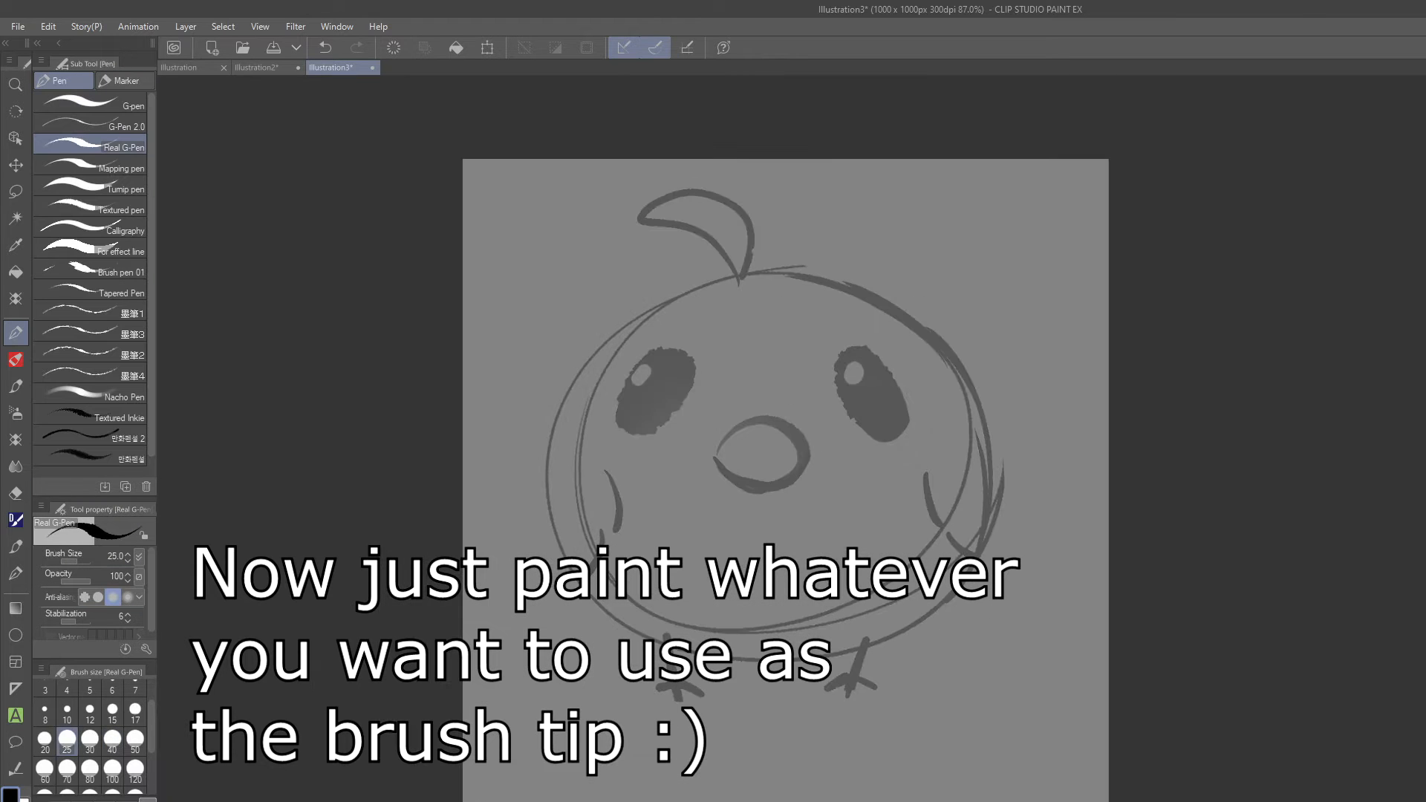
Ink the chick's two legs and three-toed feet over the sketch with the G-pen.
{"action": "left_click_drag", "start_coordinate": [817, 603], "coordinate": [802, 597]}
{"action": "left_click", "coordinate": [89, 104]}
{"action": "mouse_move", "coordinate": [680, 649]}
{"action": "left_mouse_down"}
{"action": "mouse_move", "coordinate": [722, 655]}
{"action": "mouse_move", "coordinate": [603, 623]}
{"action": "mouse_move", "coordinate": [663, 698]}
{"action": "left_mouse_up"}
{"action": "left_click_drag", "start_coordinate": [660, 684], "coordinate": [637, 692]}
{"action": "left_click_drag", "start_coordinate": [659, 681], "coordinate": [683, 691]}
{"action": "left_click_drag", "start_coordinate": [848, 633], "coordinate": [842, 667]}
{"action": "mouse_move", "coordinate": [843, 666]}
{"action": "left_mouse_down"}
{"action": "mouse_move", "coordinate": [820, 675]}
{"action": "mouse_move", "coordinate": [868, 678]}
{"action": "left_mouse_up"}
Ink the curved wing lines on both sides of the body and the oval beak outline.
{"action": "left_click_drag", "start_coordinate": [586, 460], "coordinate": [598, 523]}
{"action": "left_click_drag", "start_coordinate": [907, 450], "coordinate": [923, 522]}
{"action": "left_click_drag", "start_coordinate": [704, 453], "coordinate": [705, 446]}
Fill both eyes with black and transform the selected line art.
{"action": "key", "text": "g"}
{"action": "mouse_move", "coordinate": [824, 385]}
{"action": "left_mouse_down"}
{"action": "mouse_move", "coordinate": [832, 314]}
{"action": "mouse_move", "coordinate": [652, 372]}
{"action": "left_mouse_up"}
{"action": "left_click", "coordinate": [89, 105]}
{"action": "left_click", "coordinate": [851, 381]}
{"action": "key", "text": "m"}
{"action": "key", "text": "ctrl+t"}
{"action": "key", "text": "Return"}
Touch up the line where the tuft meets the head and erase a small oval highlight in each eye.
{"action": "key", "text": "p"}
{"action": "mouse_move", "coordinate": [719, 259]}
{"action": "left_mouse_down"}
{"action": "mouse_move", "coordinate": [713, 187]}
{"action": "mouse_move", "coordinate": [721, 261]}
{"action": "left_mouse_up"}
{"action": "key", "text": "e"}
{"action": "left_click_drag", "start_coordinate": [644, 354], "coordinate": [645, 364]}
{"action": "key", "text": "p"}
{"action": "key", "text": "e"}
{"action": "left_click_drag", "start_coordinate": [835, 352], "coordinate": [836, 363]}
{"action": "key", "text": "p"}
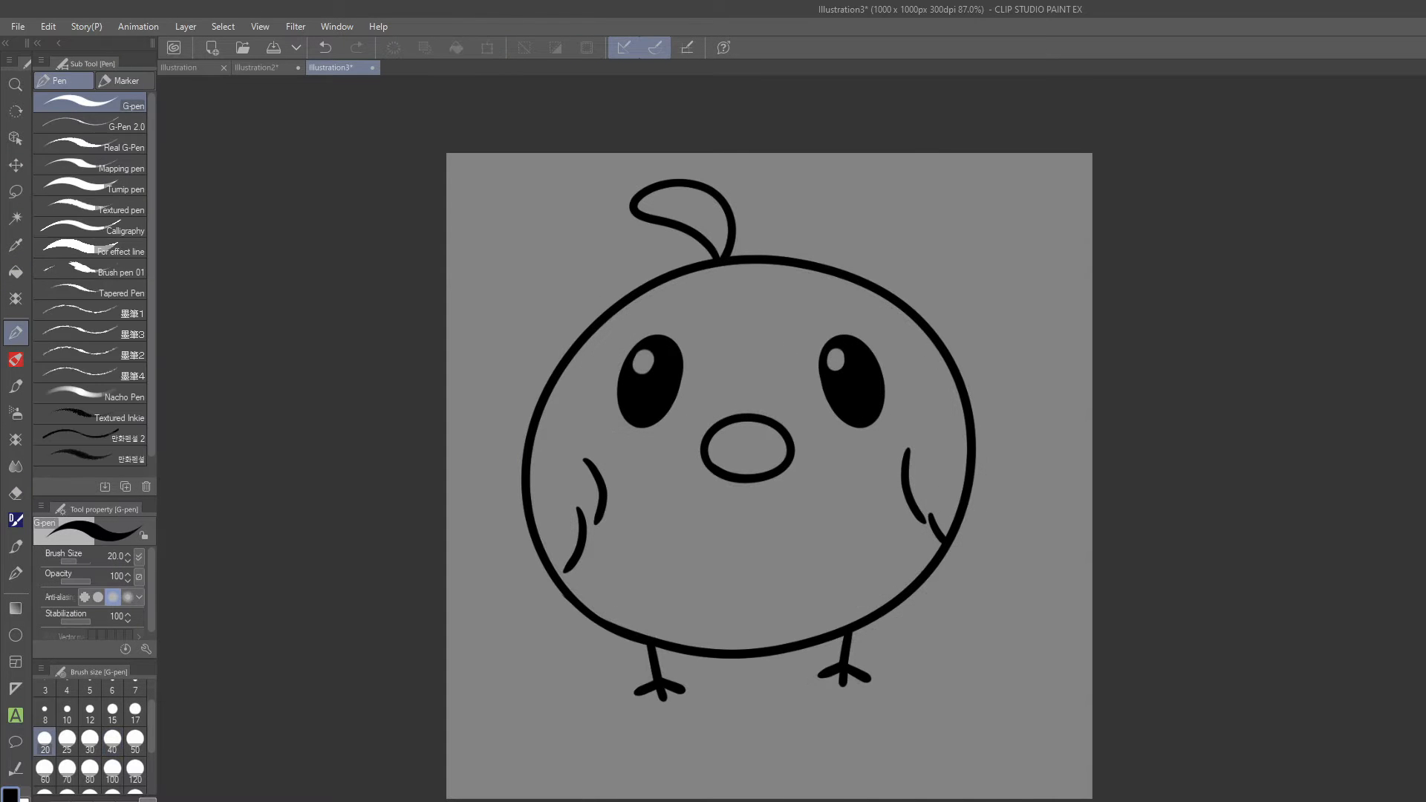
Fill the chick's body with yellow and its beak and head tuft with orange.
{"action": "key", "text": "g"}
{"action": "left_click", "coordinate": [89, 133]}
{"action": "left_click", "coordinate": [817, 316]}
{"action": "left_click", "coordinate": [748, 448]}
{"action": "left_click", "coordinate": [692, 202]}
{"action": "left_click", "coordinate": [692, 201]}
{"action": "left_click", "coordinate": [692, 201]}
{"action": "left_click", "coordinate": [692, 200]}
{"action": "key", "text": "b"}
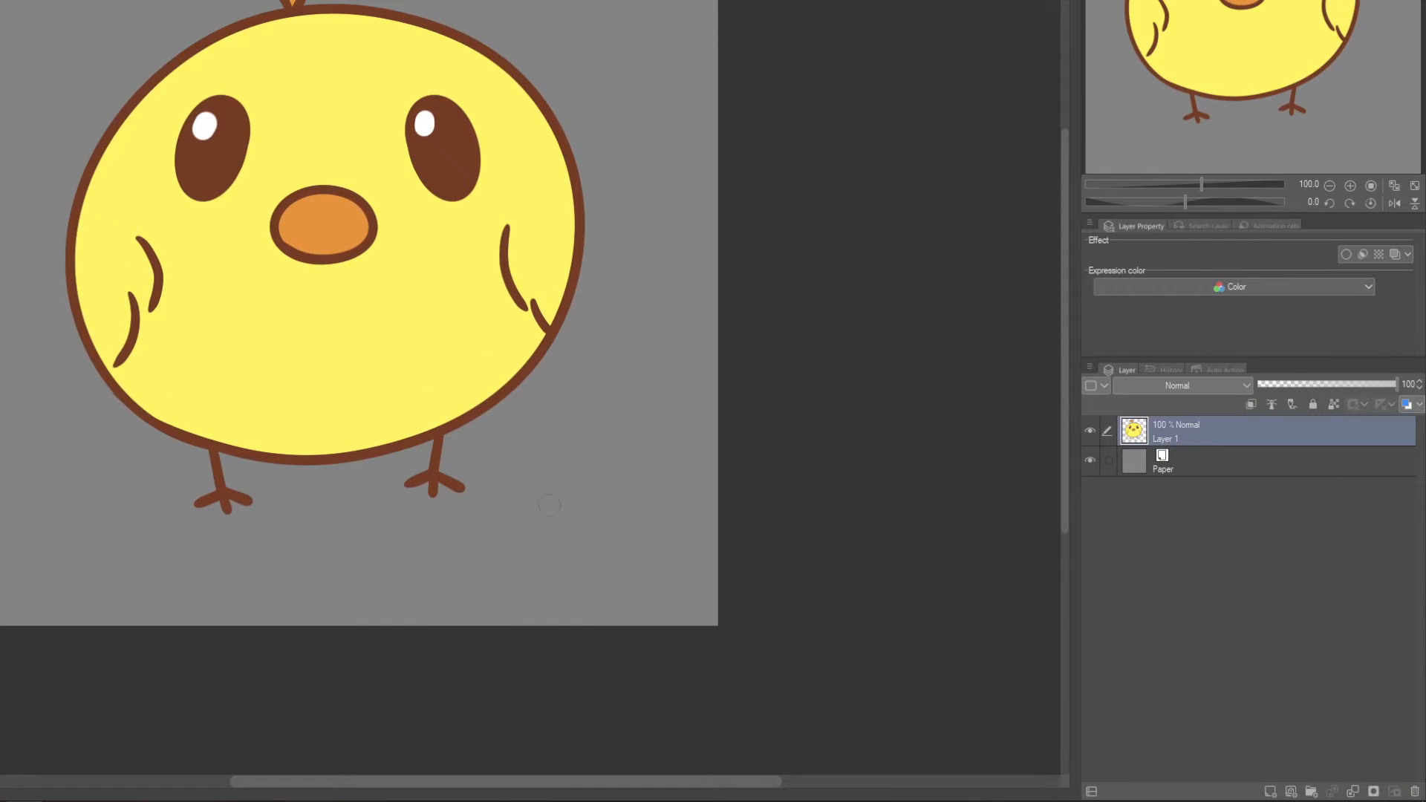
Select the entire canvas with a rectangular selection and copy the chick drawing on Layer 1.
{"action": "left_click", "coordinate": [1092, 431]}
{"action": "left_click", "coordinate": [1094, 433]}
{"action": "scroll", "coordinate": [279, 101], "scroll_direction": "down", "scroll_amount": 2}
{"action": "left_click_drag", "start_coordinate": [1171, 70], "coordinate": [1161, 36]}
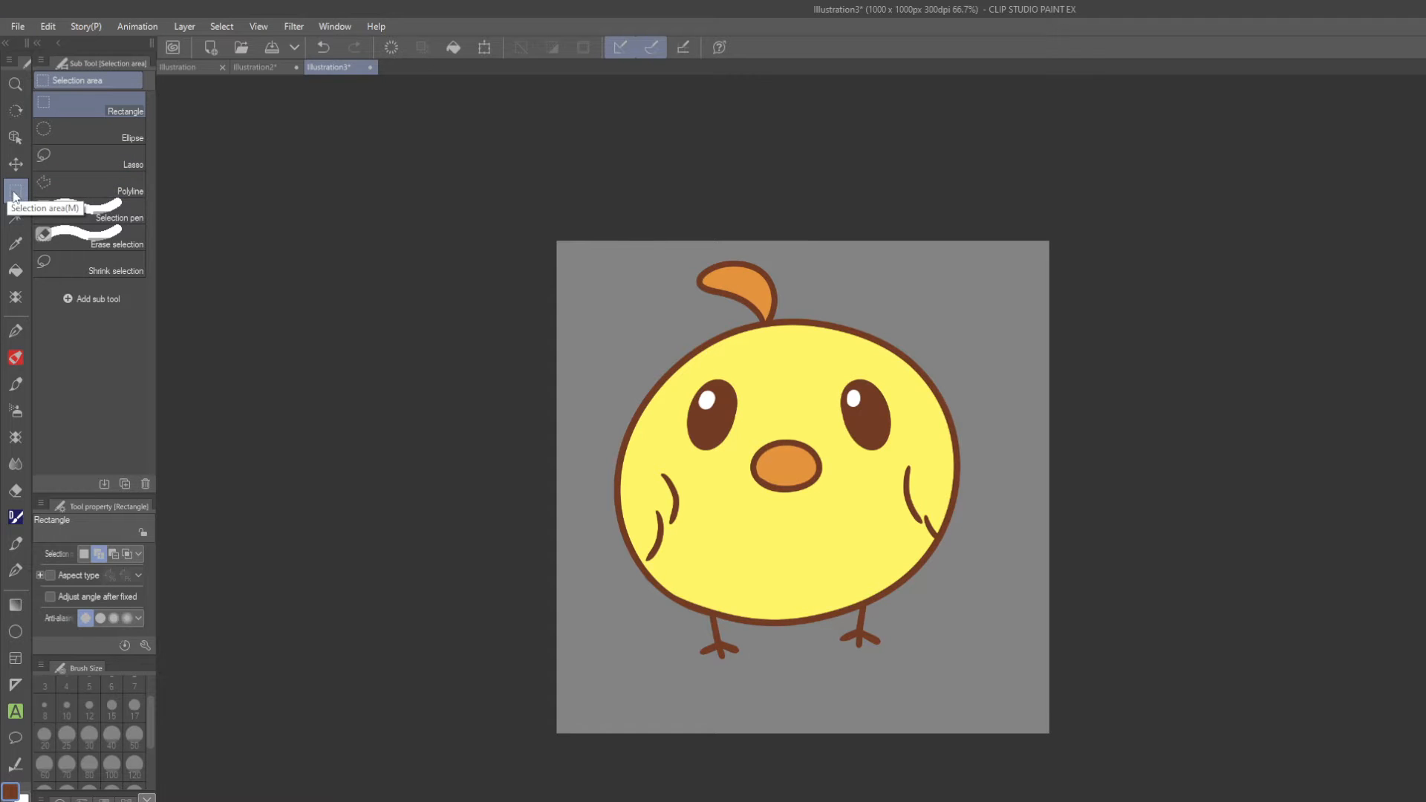
{"action": "left_click_drag", "start_coordinate": [499, 165], "coordinate": [1132, 799]}
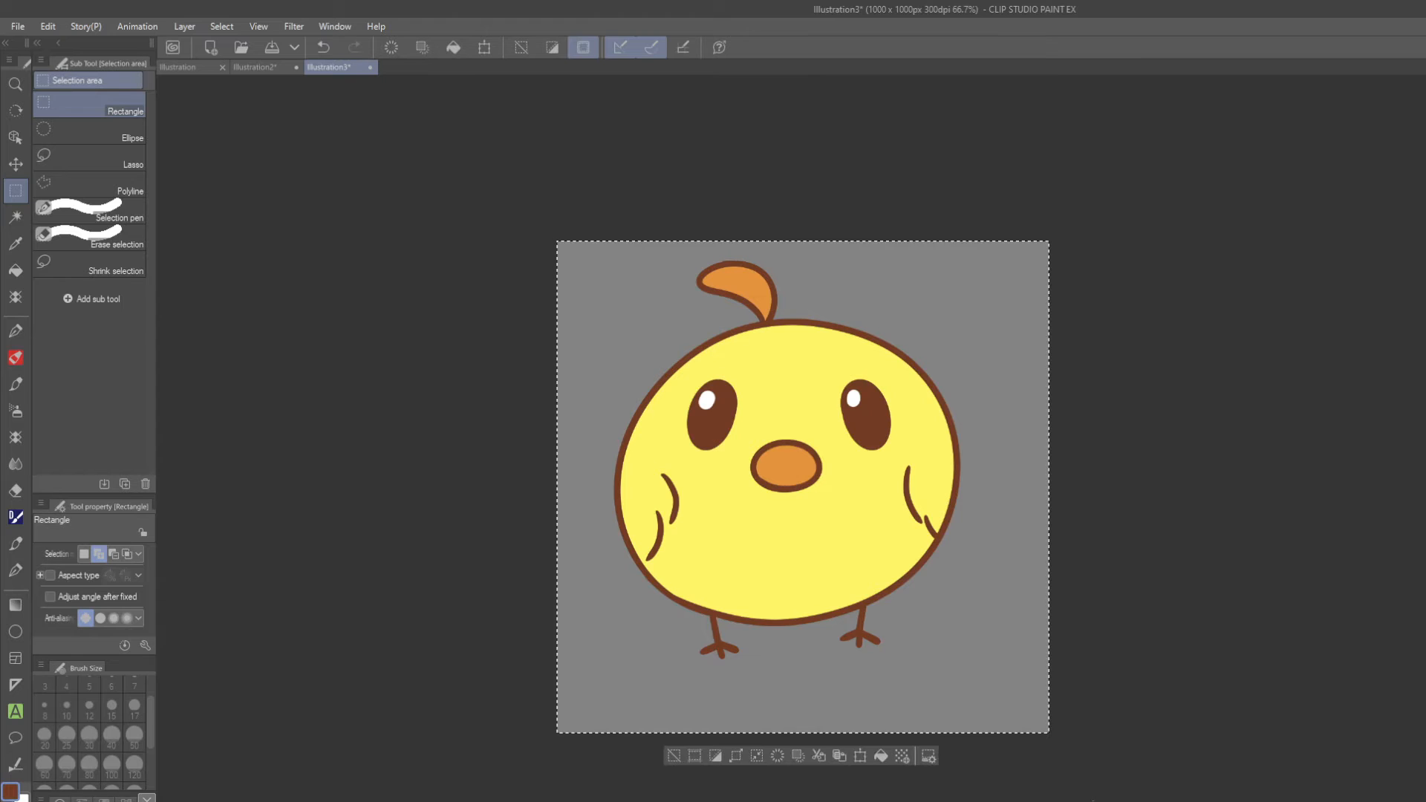
{"action": "key", "text": "ctrl+c"}
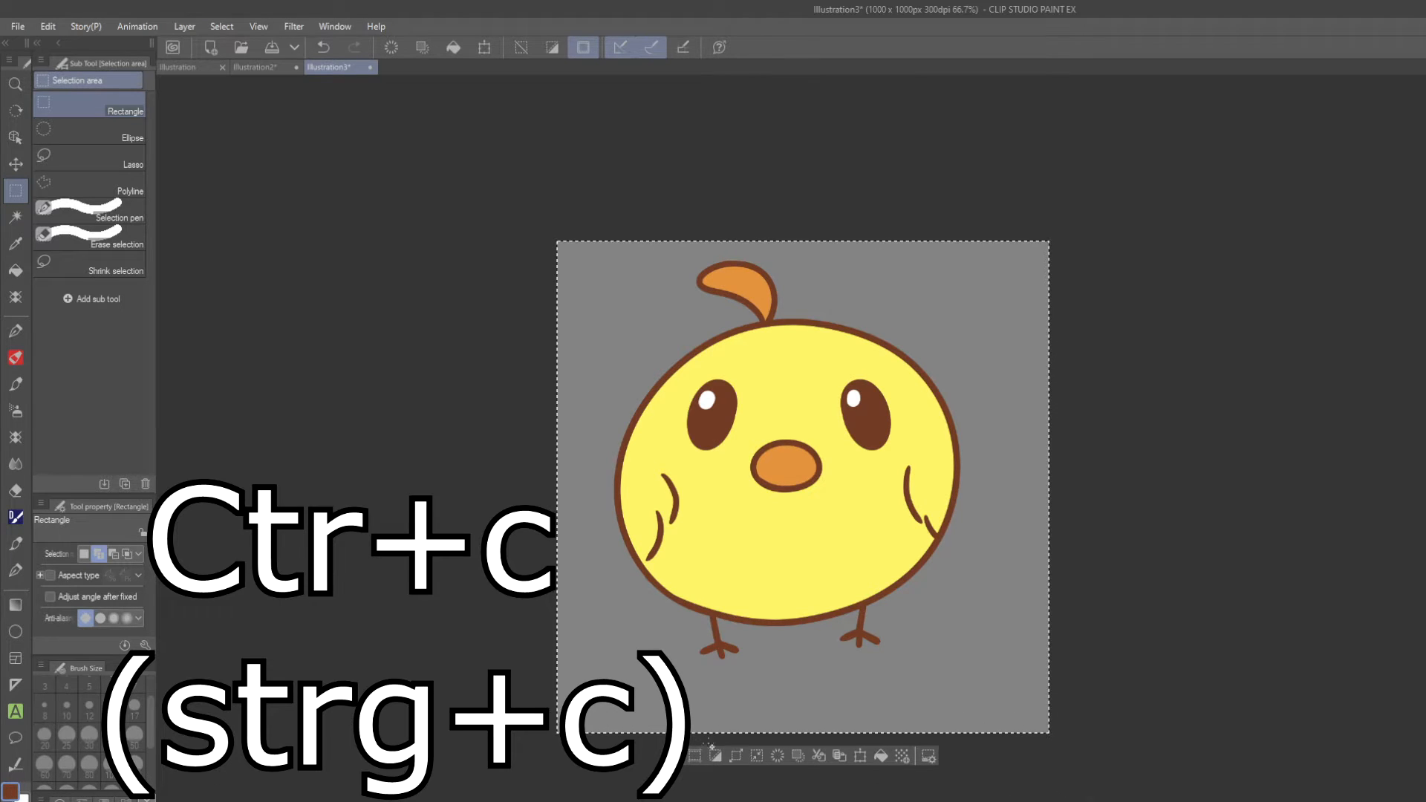
Create a 1000 × 1000 px, 300 dpi canvas with Gray as basic expression color and paste the chick into it.
{"action": "left_click", "coordinate": [18, 26]}
{"action": "left_click", "coordinate": [52, 41]}
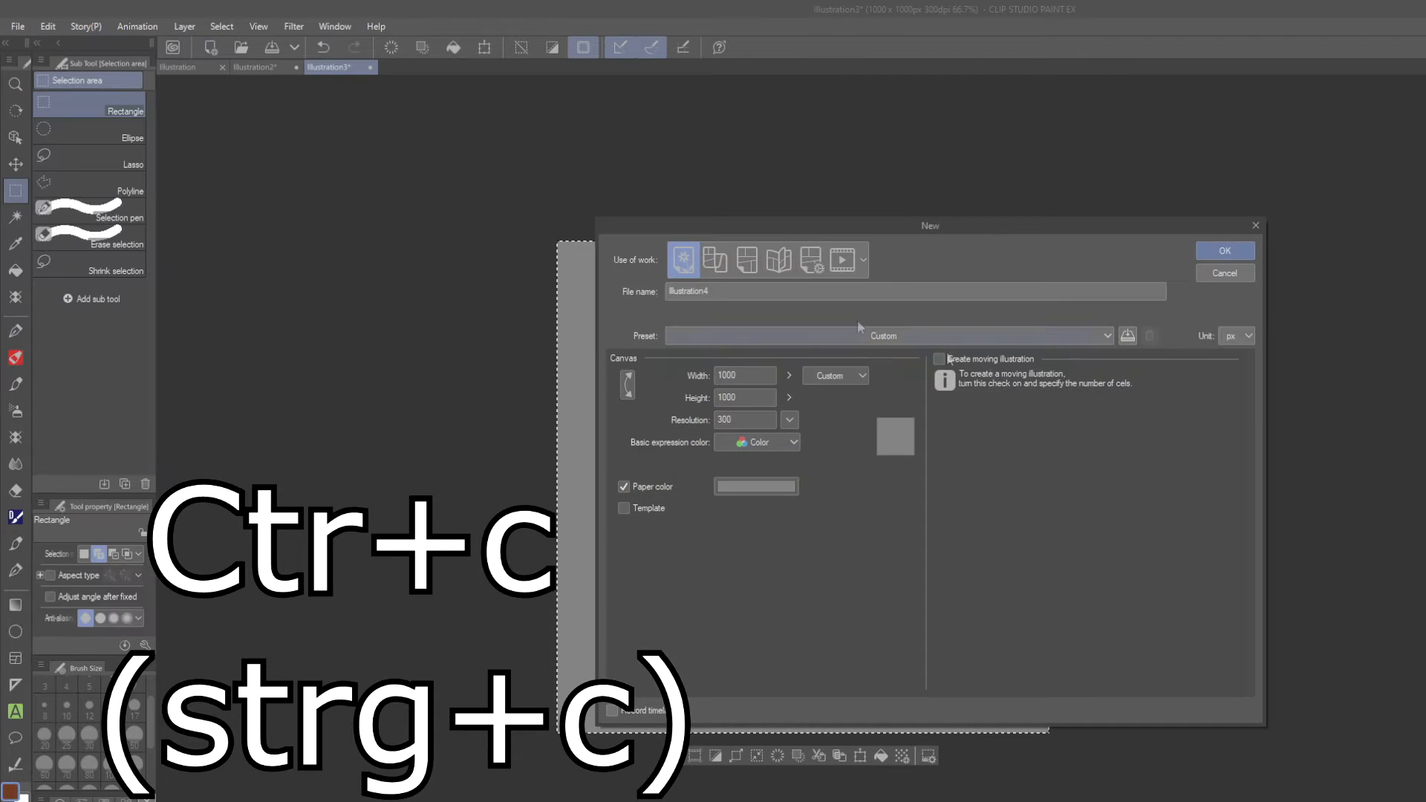
{"action": "left_click_drag", "start_coordinate": [996, 221], "coordinate": [866, 251]}
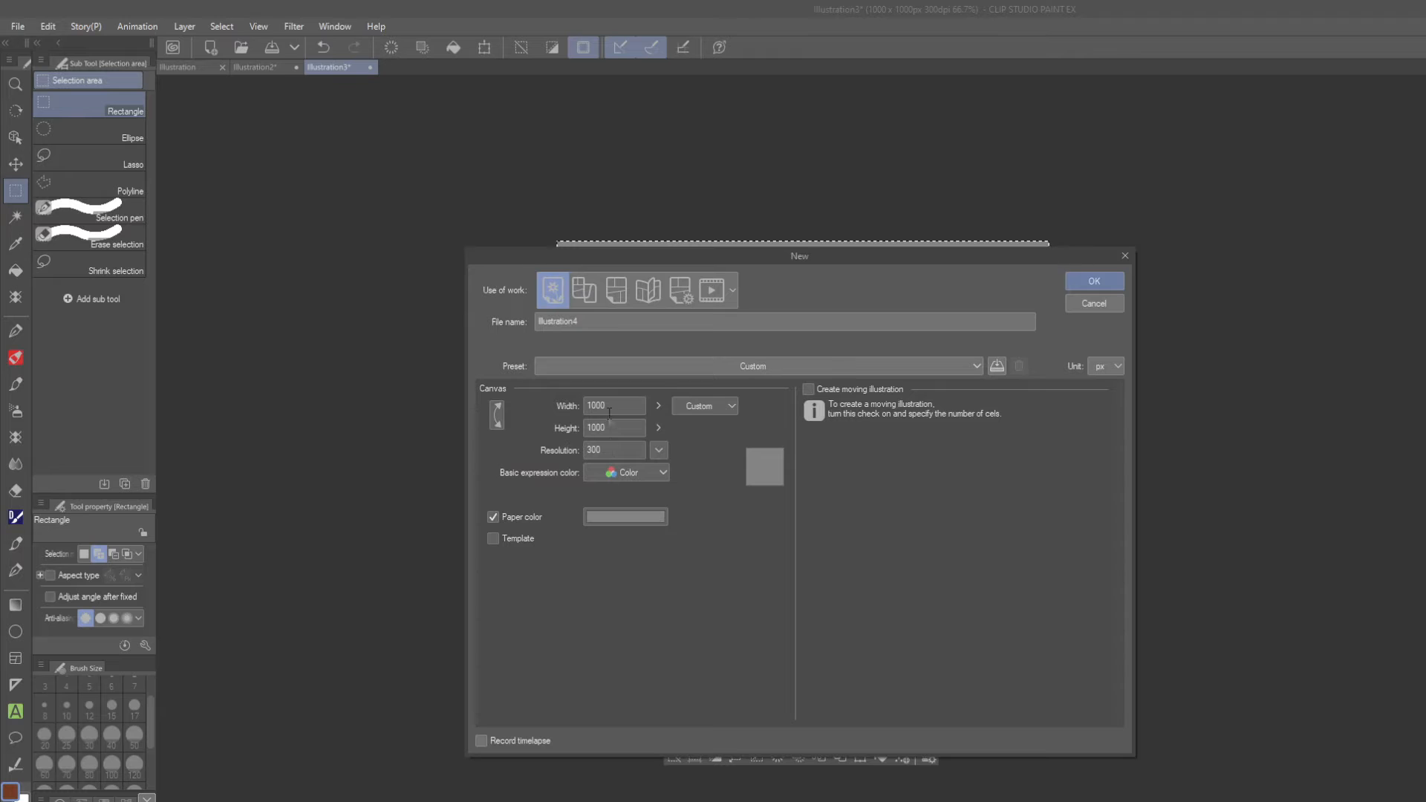
{"action": "left_click", "coordinate": [660, 470]}
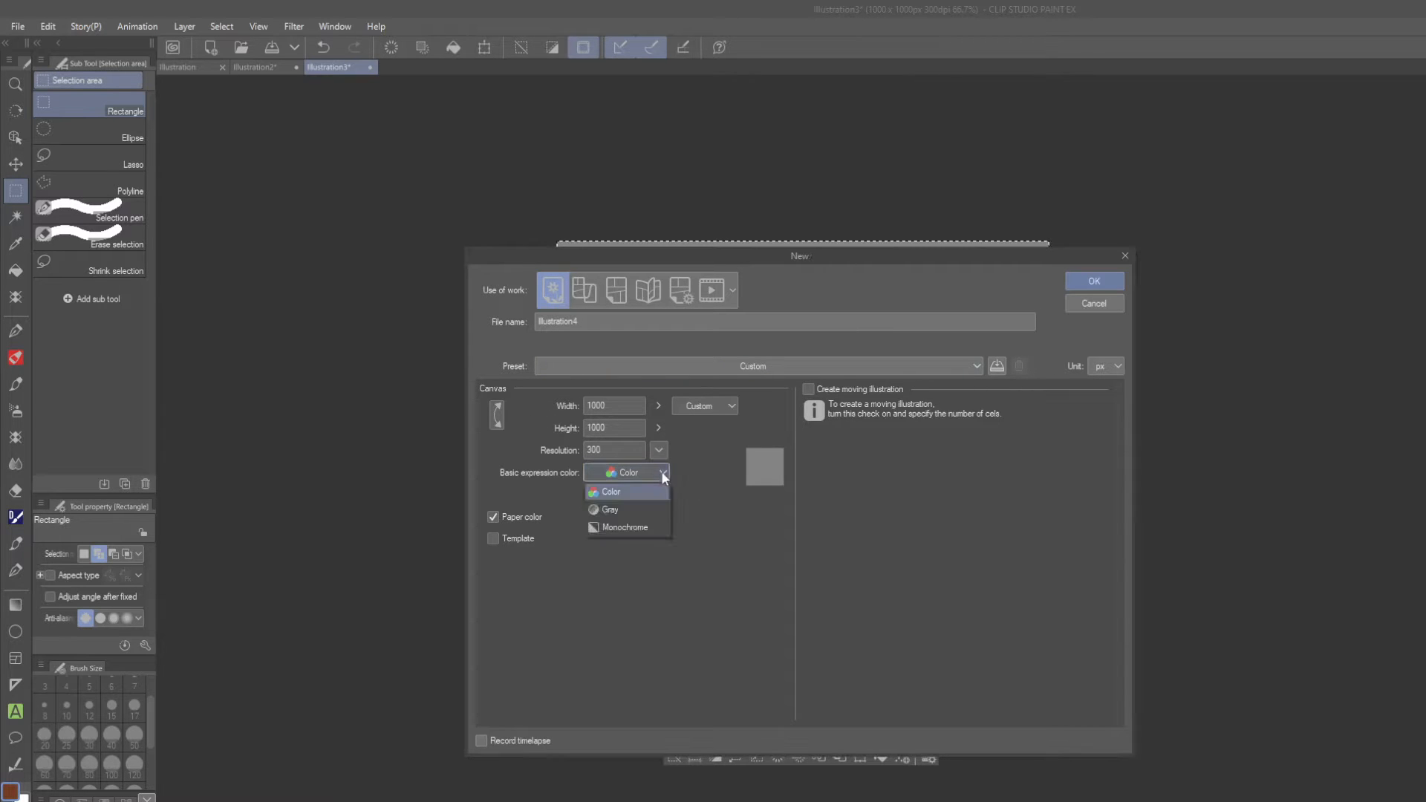
{"action": "left_click", "coordinate": [627, 518]}
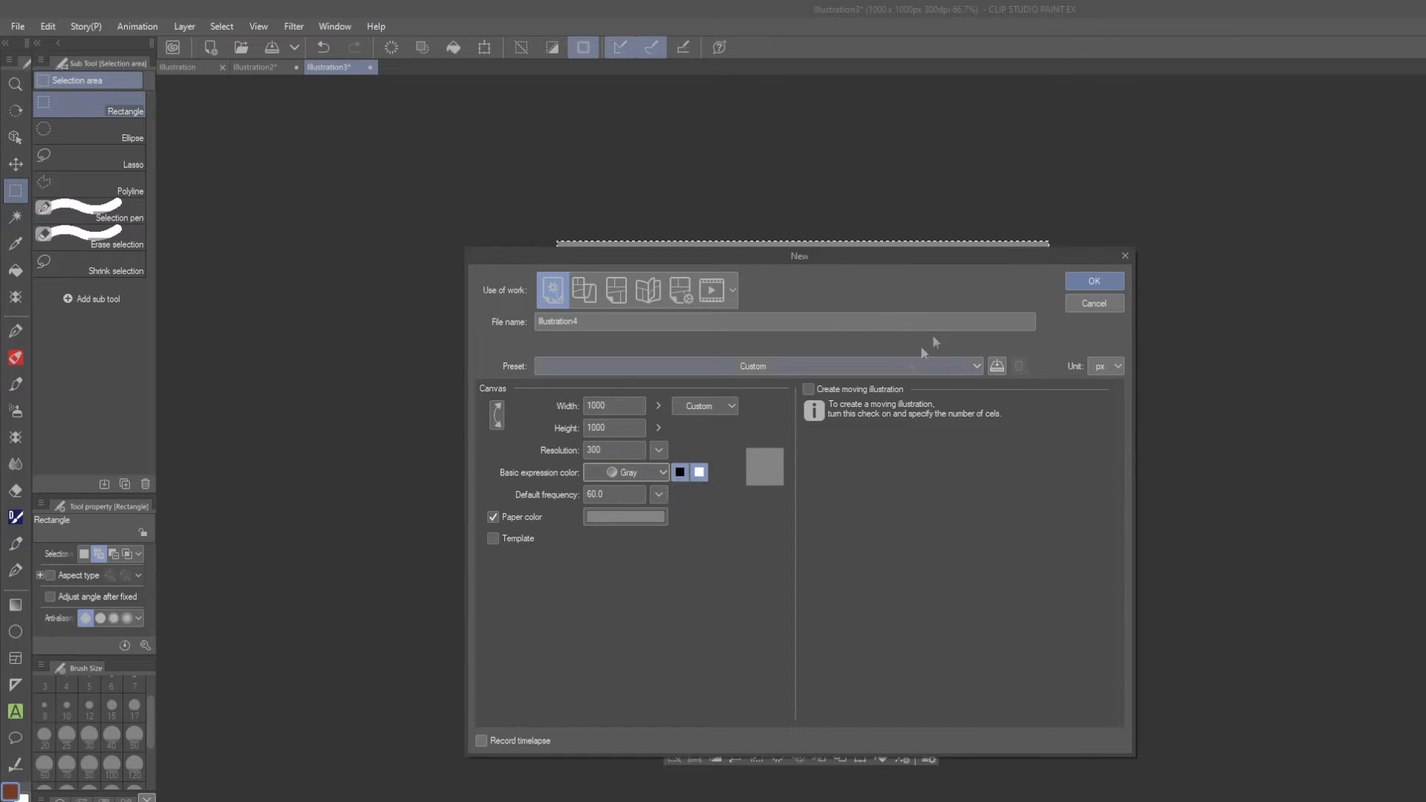
{"action": "left_click", "coordinate": [1078, 280]}
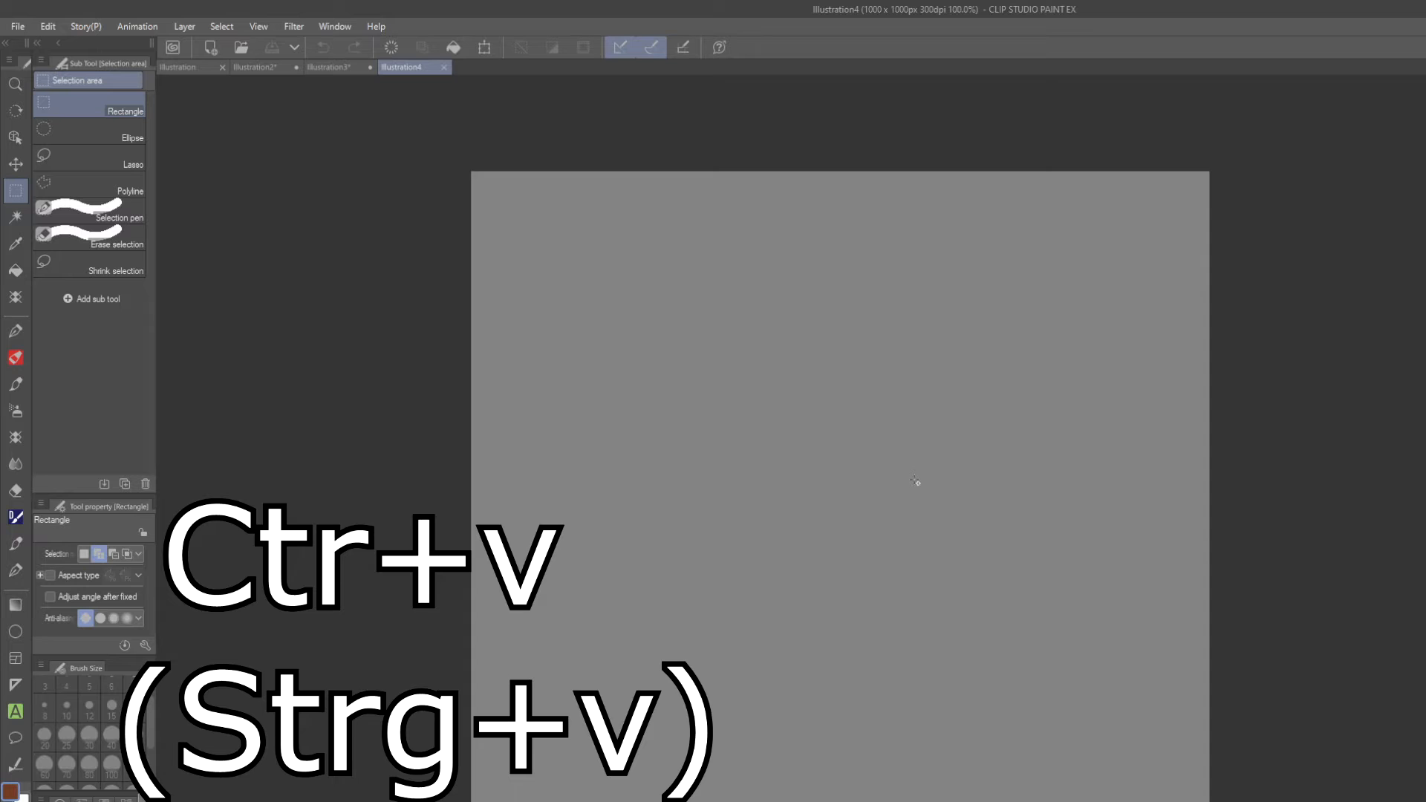
{"action": "key", "text": "ctrl+v"}
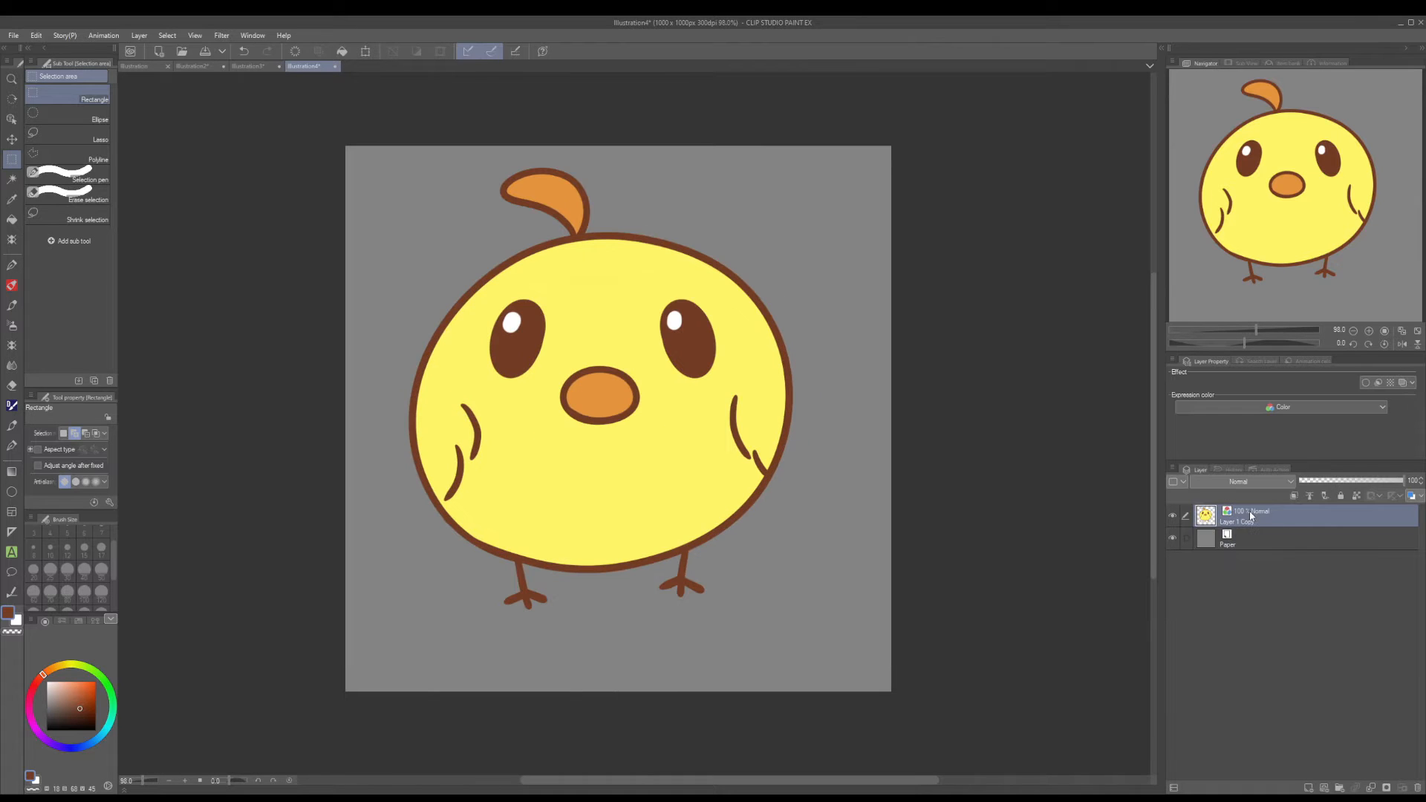
{"action": "left_click", "coordinate": [1174, 518]}
{"action": "left_click", "coordinate": [1174, 518]}
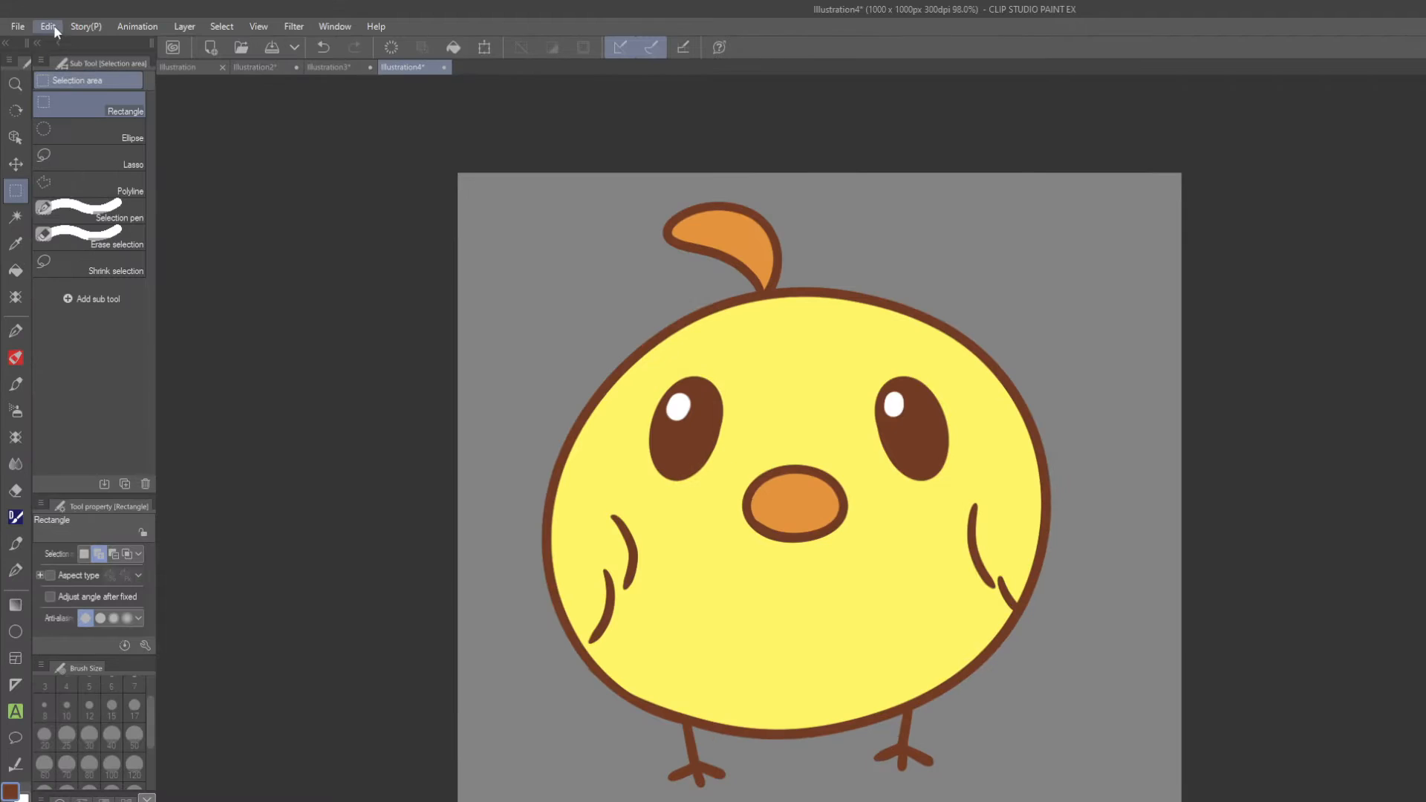
Register the pasted chick layer as an image material named "chicken".
{"action": "left_click", "coordinate": [54, 28]}
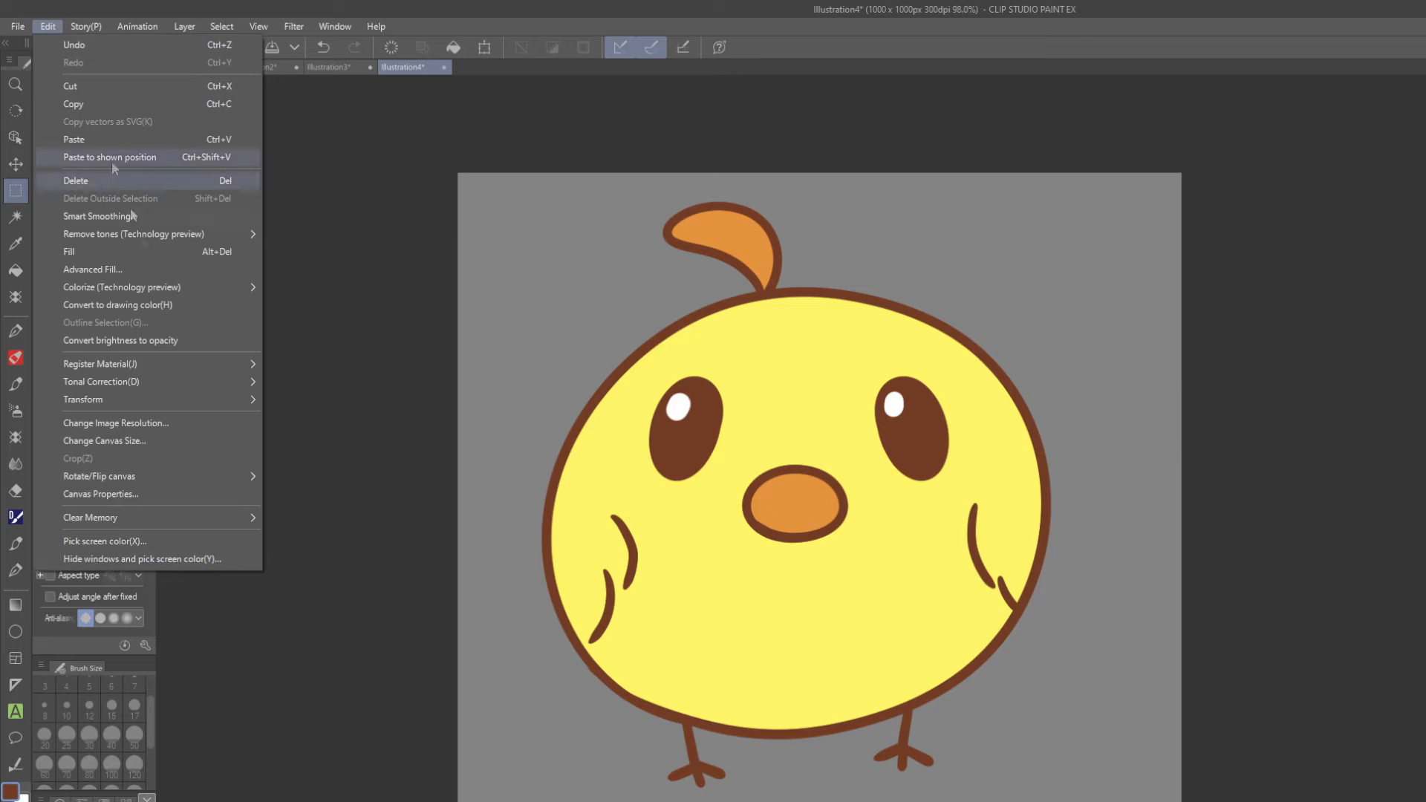
{"action": "mouse_move", "coordinate": [181, 363]}
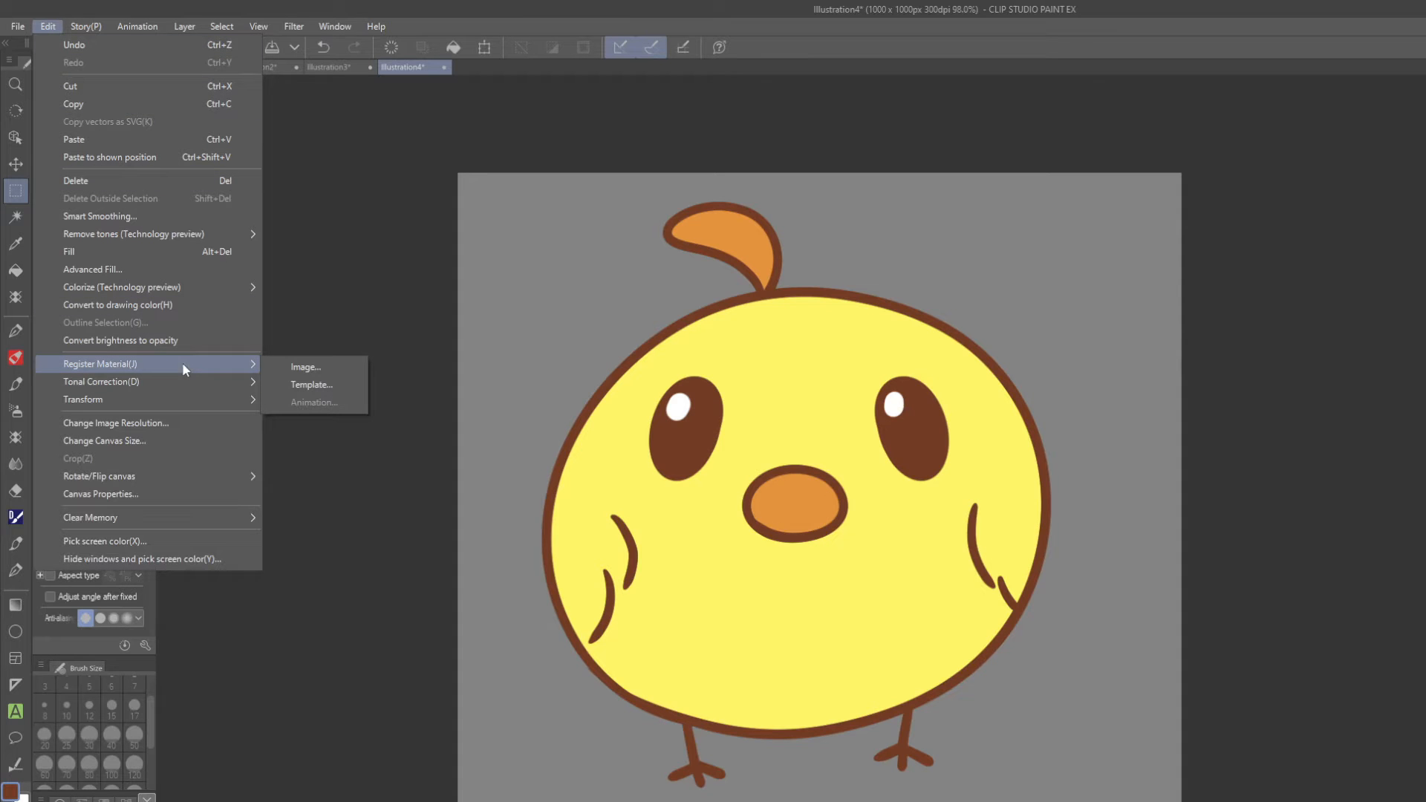
{"action": "left_click", "coordinate": [319, 368]}
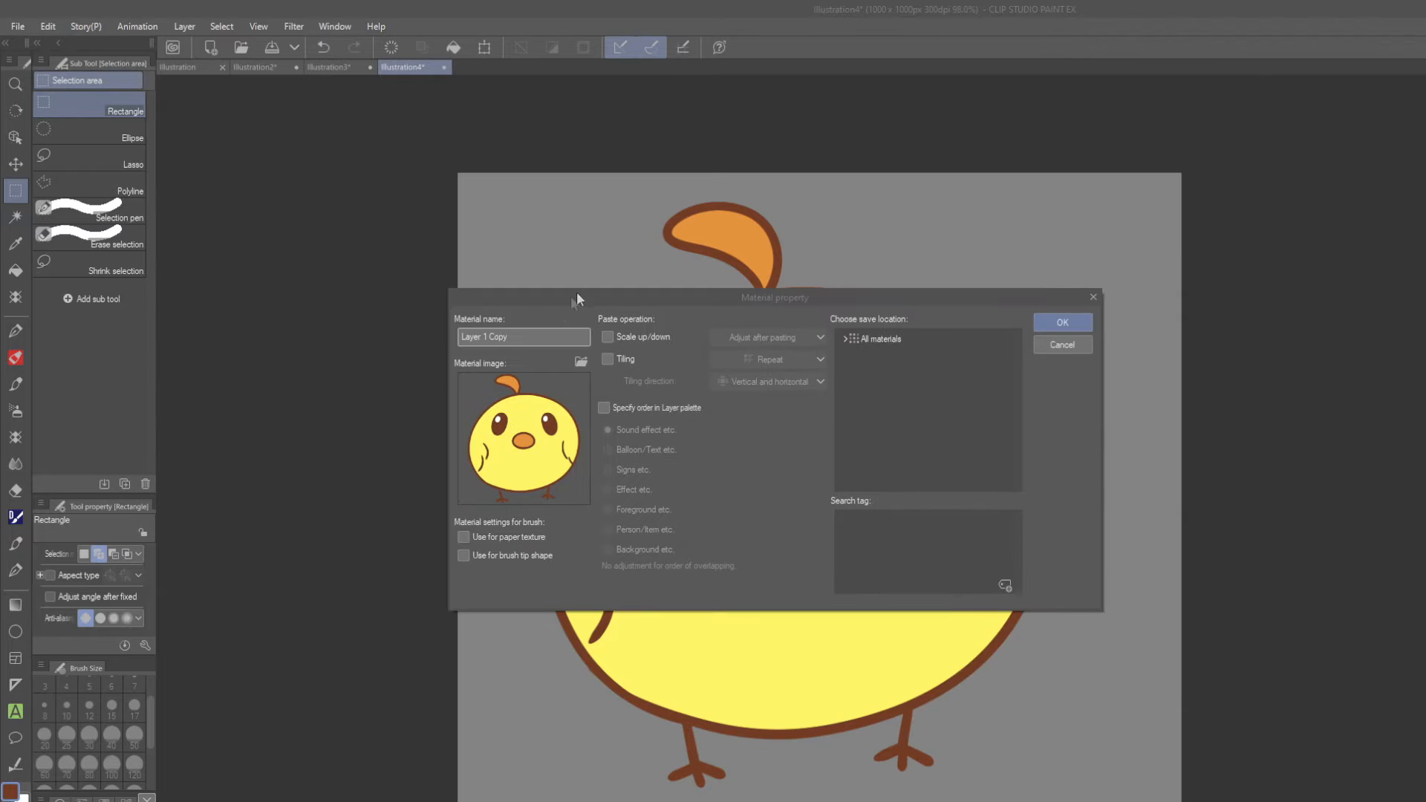
{"action": "left_click", "coordinate": [524, 339]}
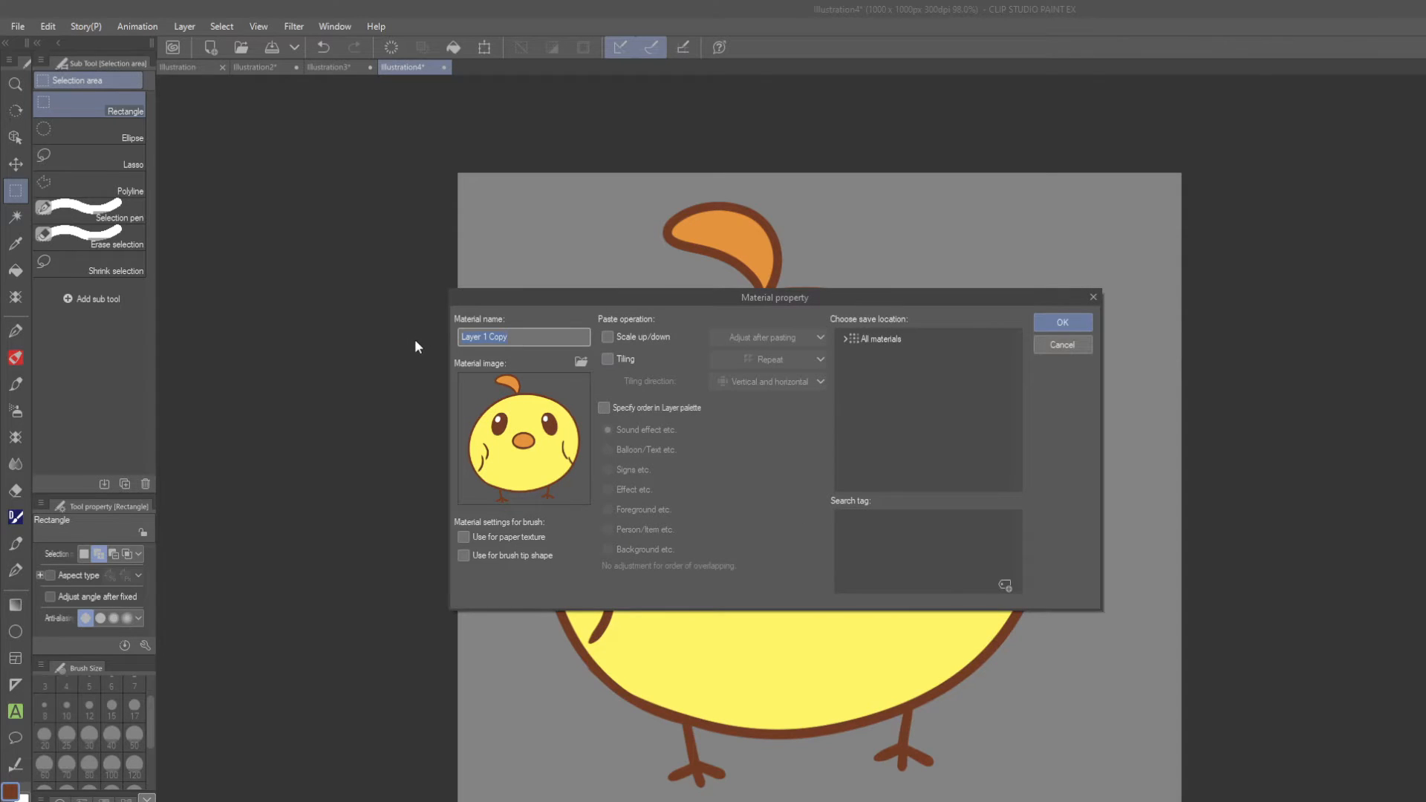
{"action": "type", "text": "chicken"}
Enable Scale up/down and Use for brush tip shape for the material, leaving the layer palette order unspecified.
{"action": "left_click", "coordinate": [608, 338]}
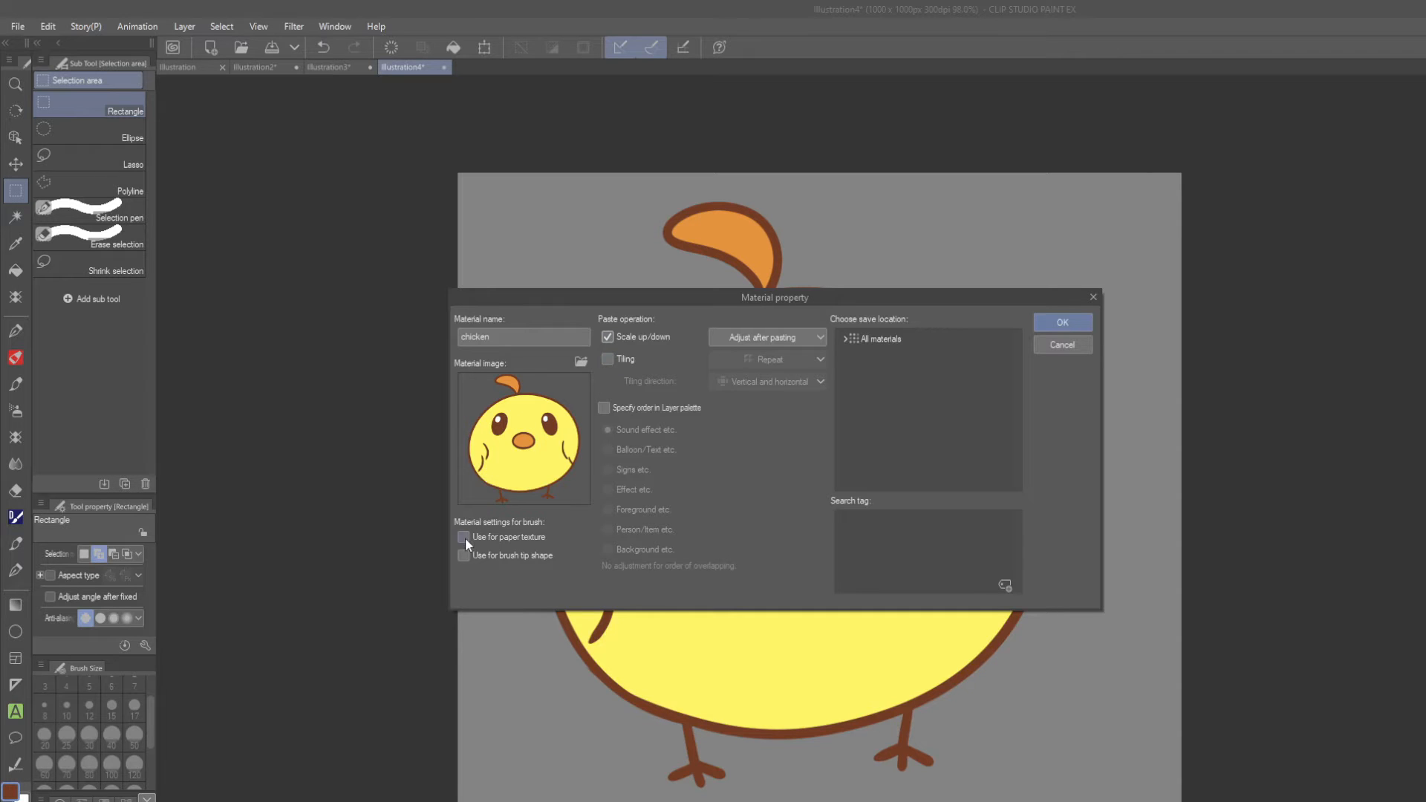
{"action": "left_click", "coordinate": [464, 557]}
{"action": "left_click", "coordinate": [627, 410]}
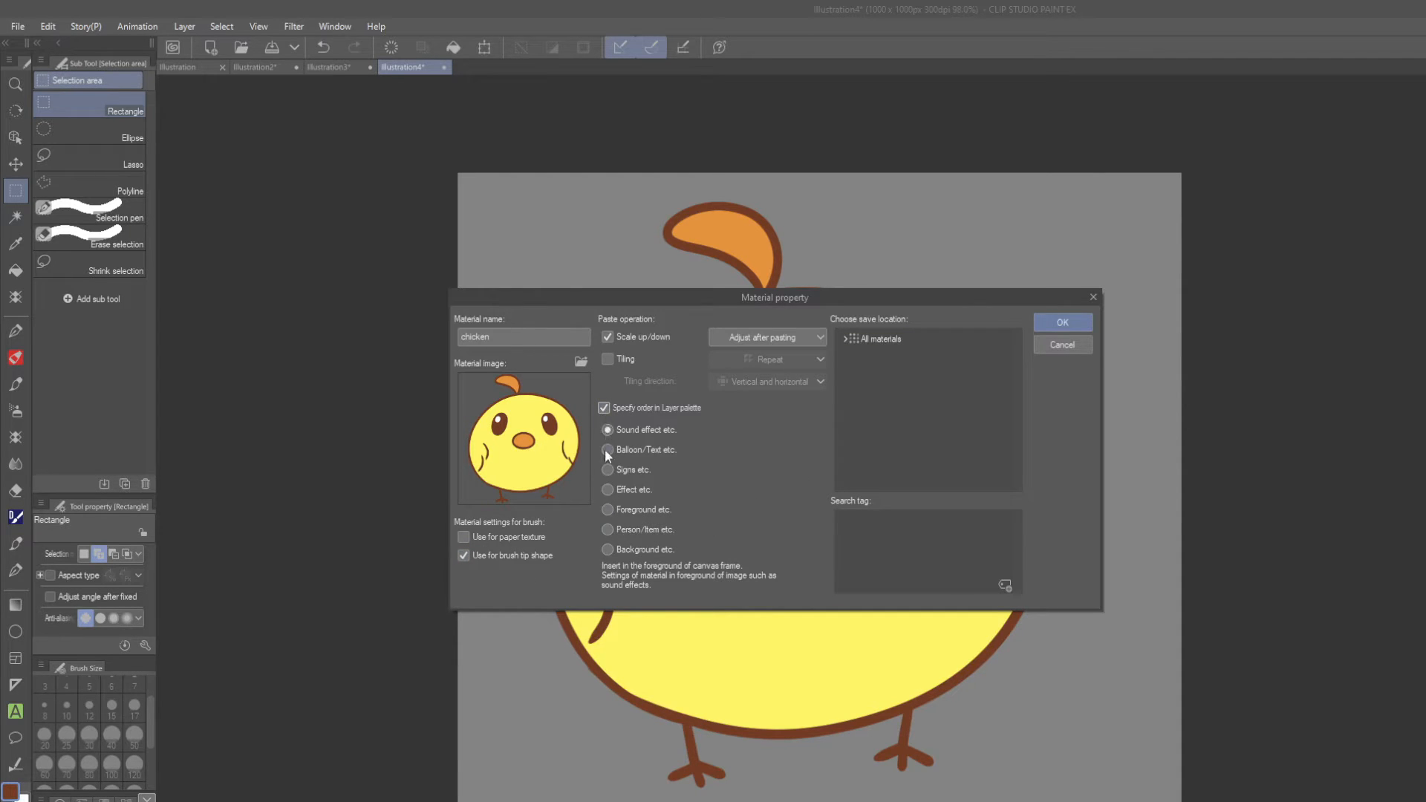
{"action": "left_click", "coordinate": [604, 408]}
Choose the creator's own named folder under All materials as the material's save location.
{"action": "left_click", "coordinate": [859, 340]}
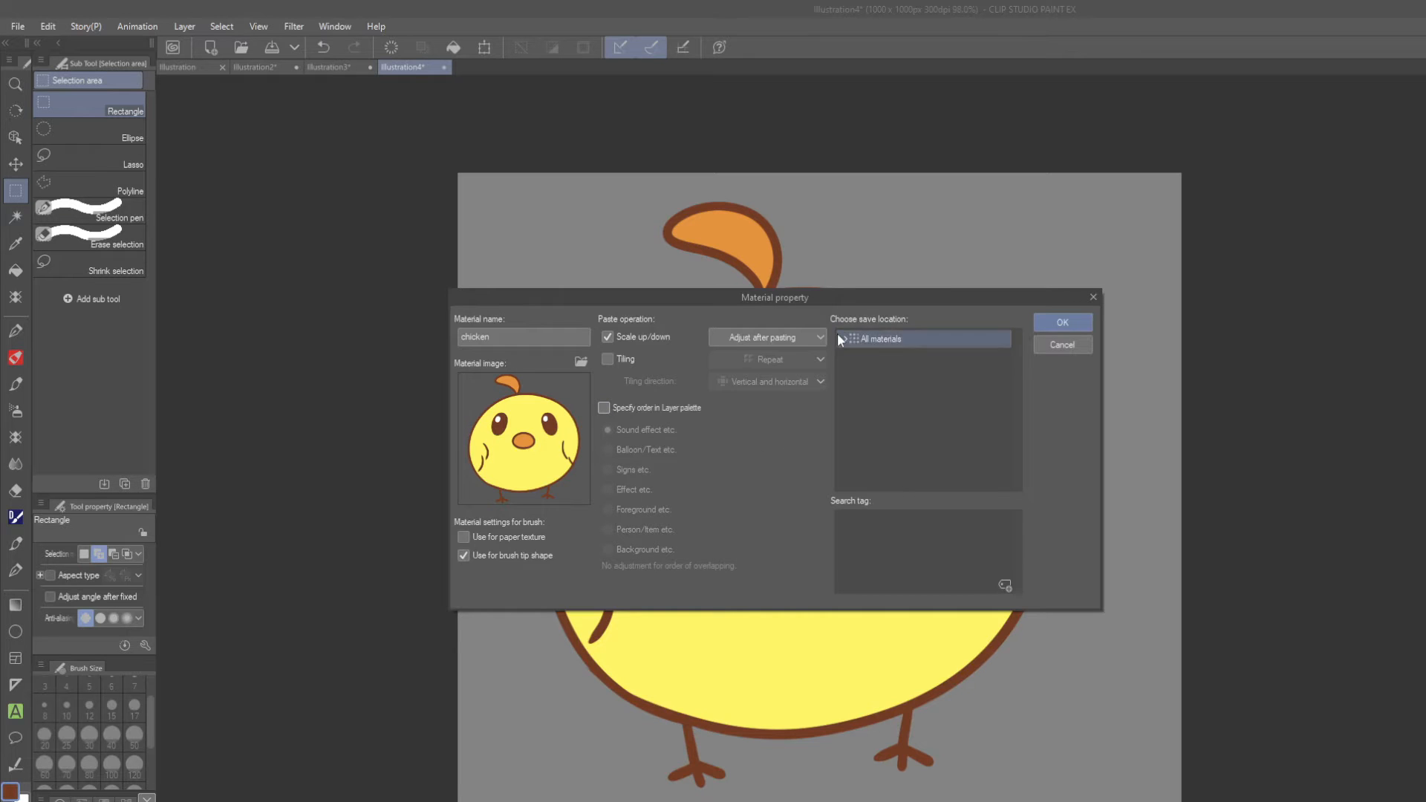
{"action": "left_click", "coordinate": [844, 340]}
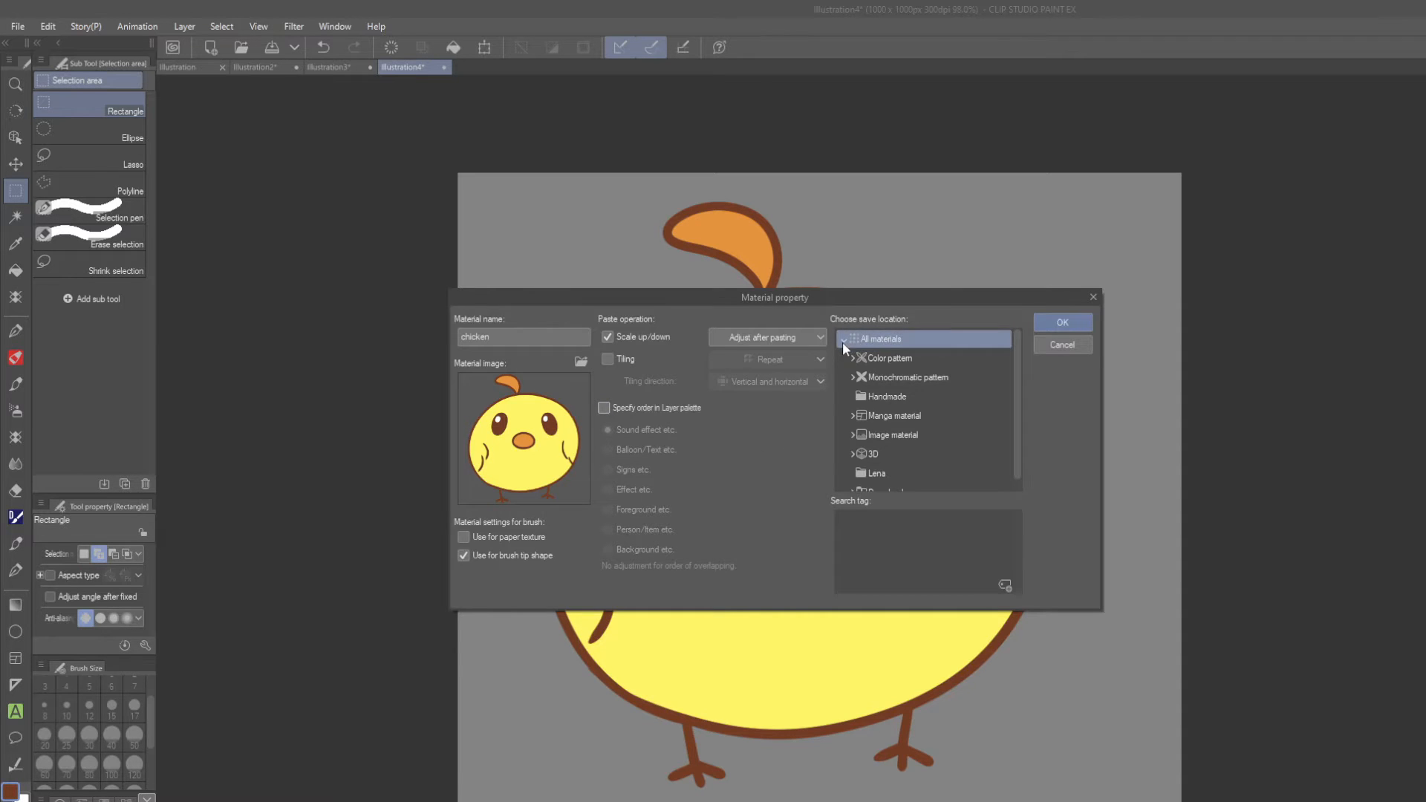
{"action": "left_click", "coordinate": [880, 473]}
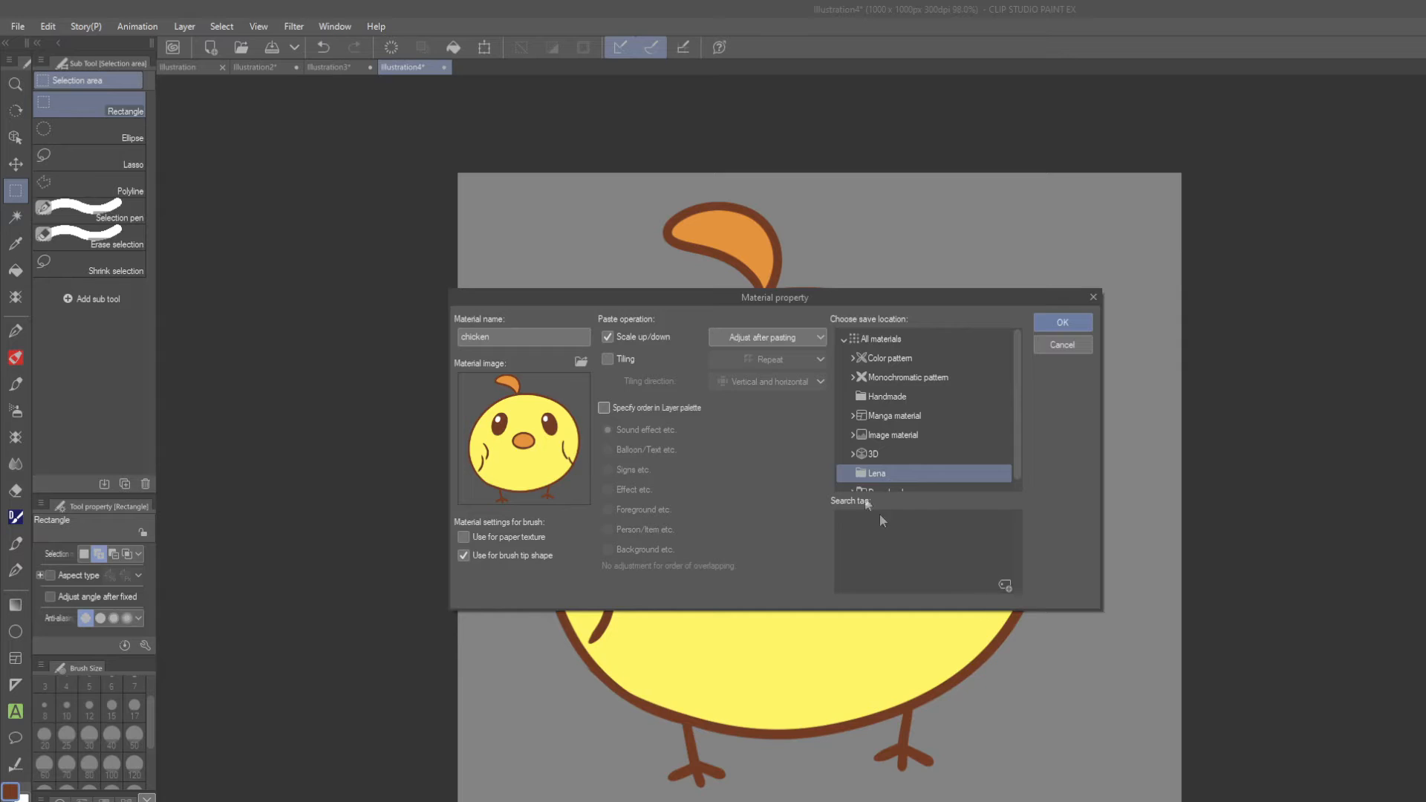
Add the creator's first name, "chicken" and "cute" as search tags and confirm the material registration.
{"action": "left_click", "coordinate": [1007, 585]}
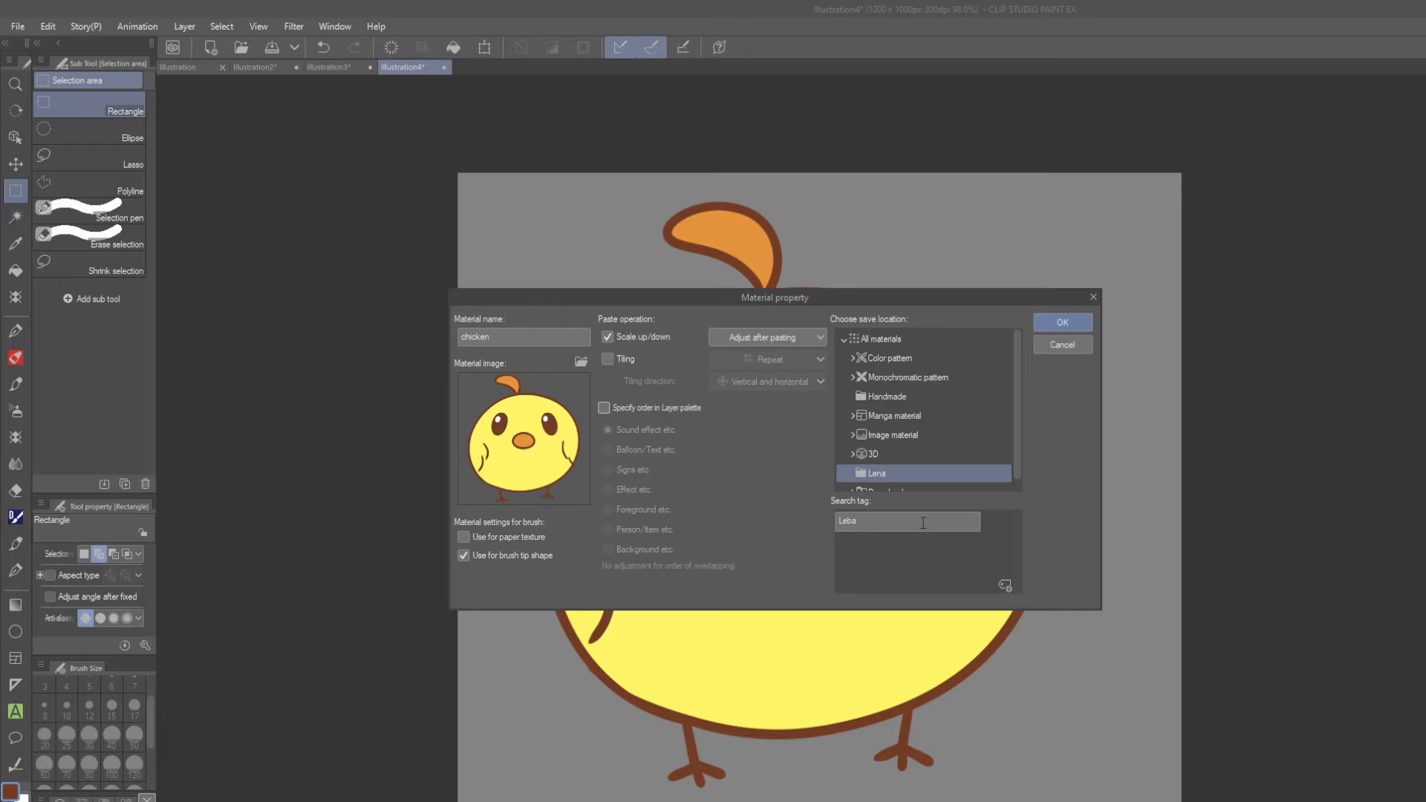
{"action": "type", "text": "Lena"}
{"action": "left_click", "coordinate": [915, 565]}
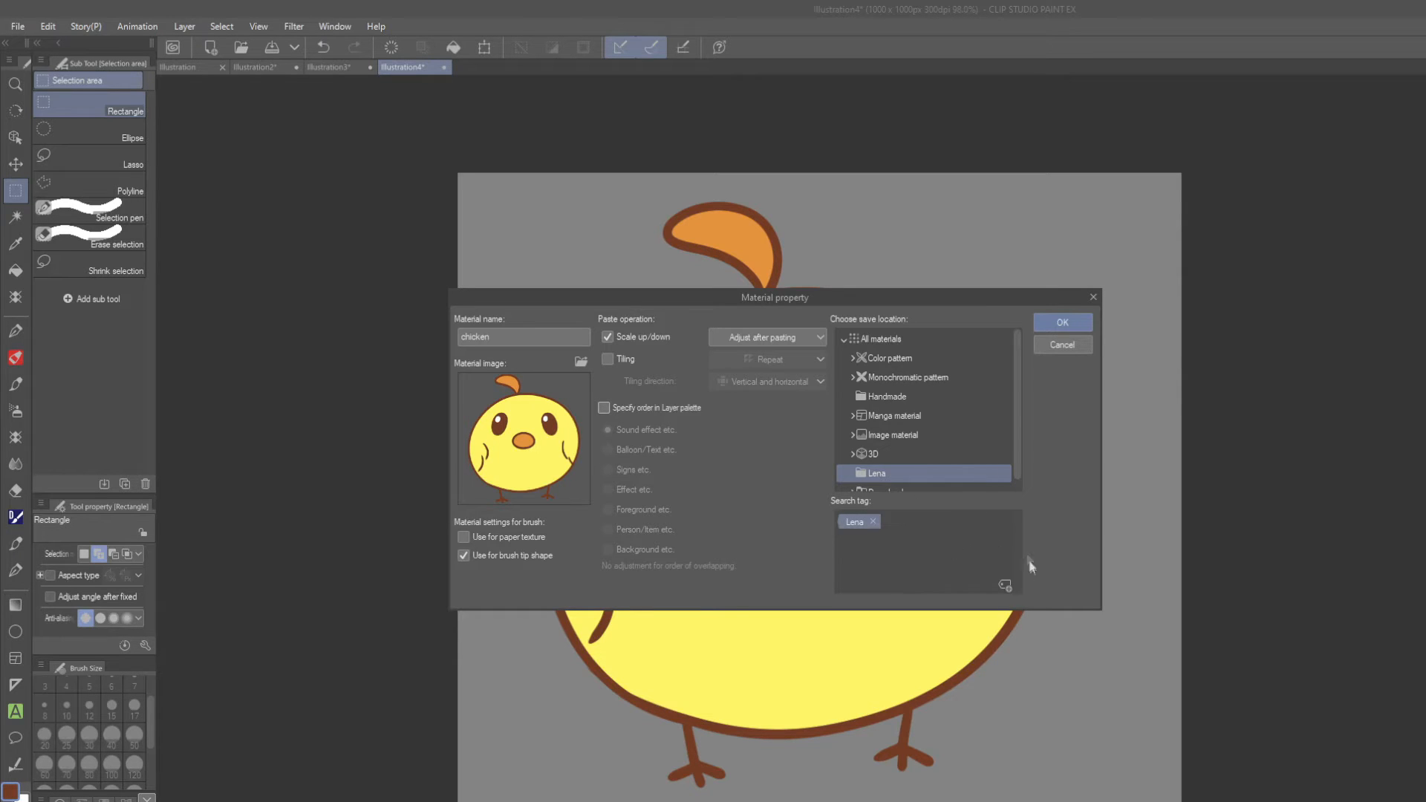
{"action": "left_click", "coordinate": [1005, 585]}
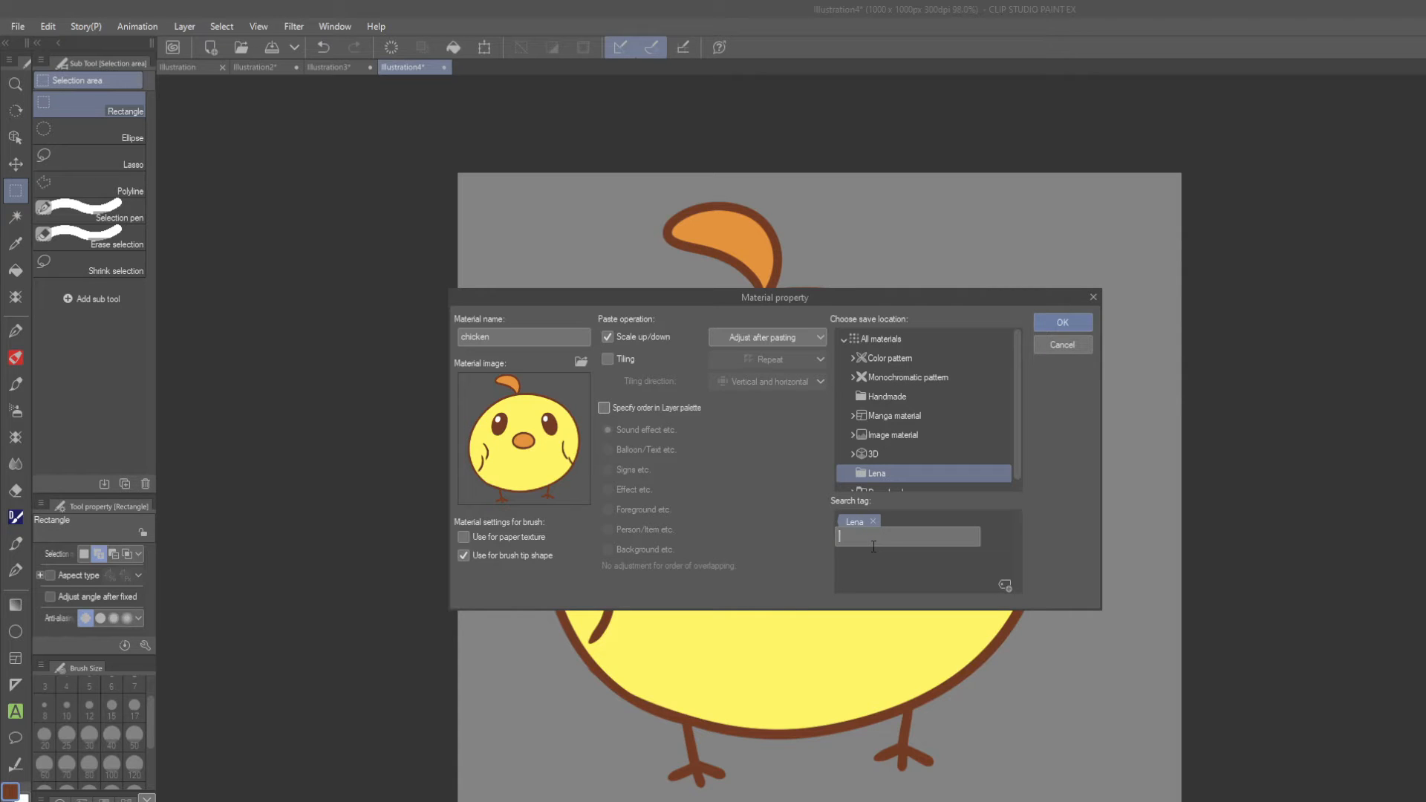
{"action": "type", "text": "chicken"}
{"action": "left_click", "coordinate": [902, 561]}
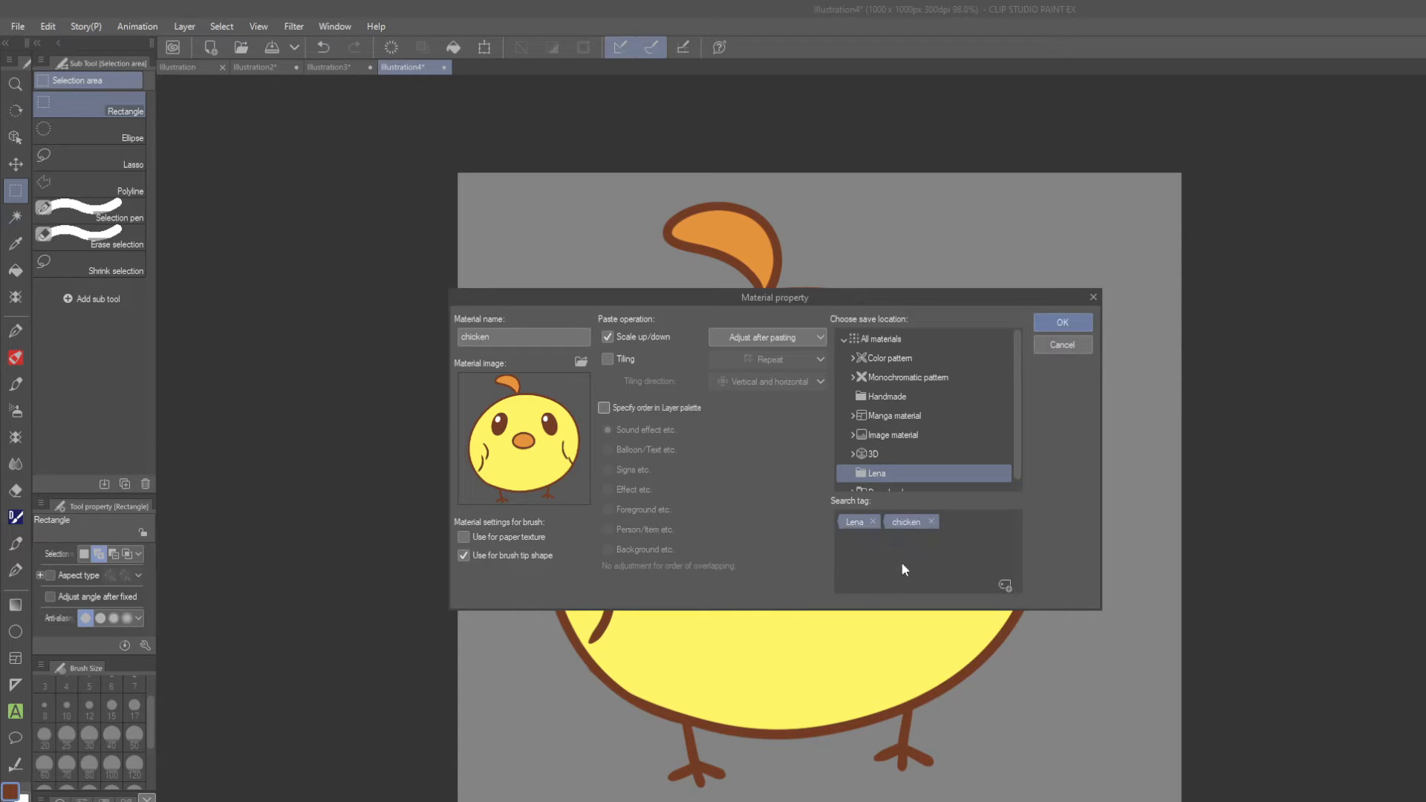
{"action": "left_click", "coordinate": [1002, 586]}
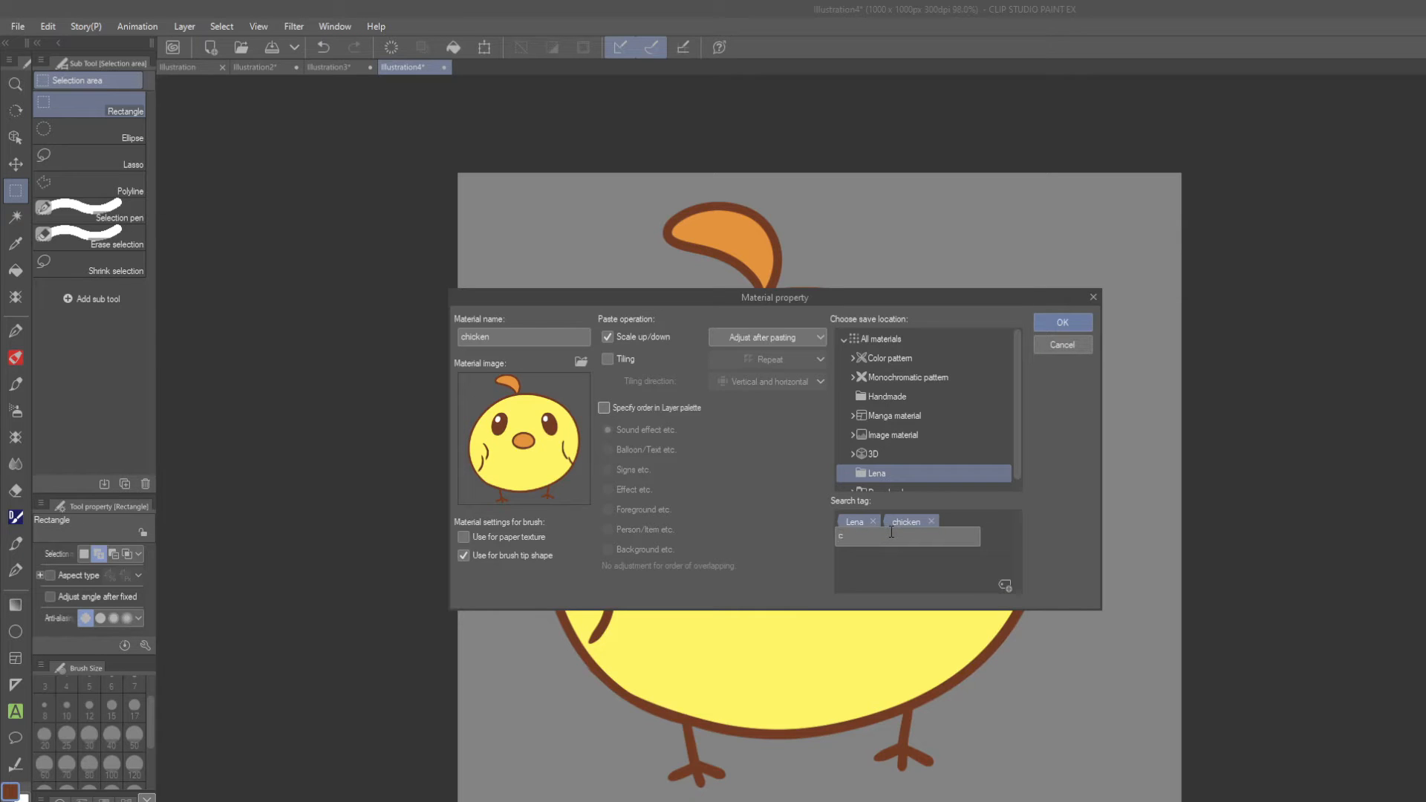
{"action": "type", "text": "cute"}
{"action": "left_click", "coordinate": [938, 558]}
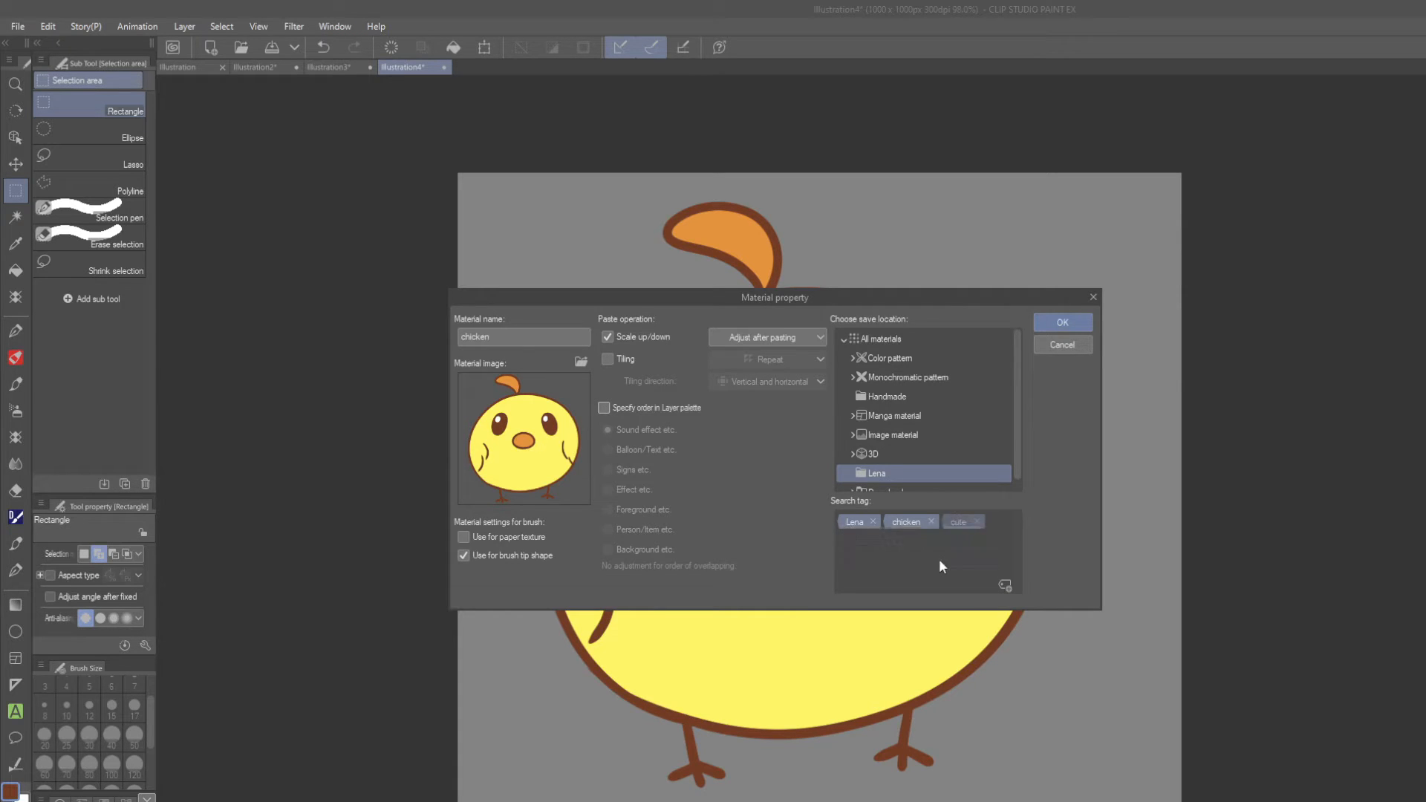
{"action": "left_click", "coordinate": [1062, 323]}
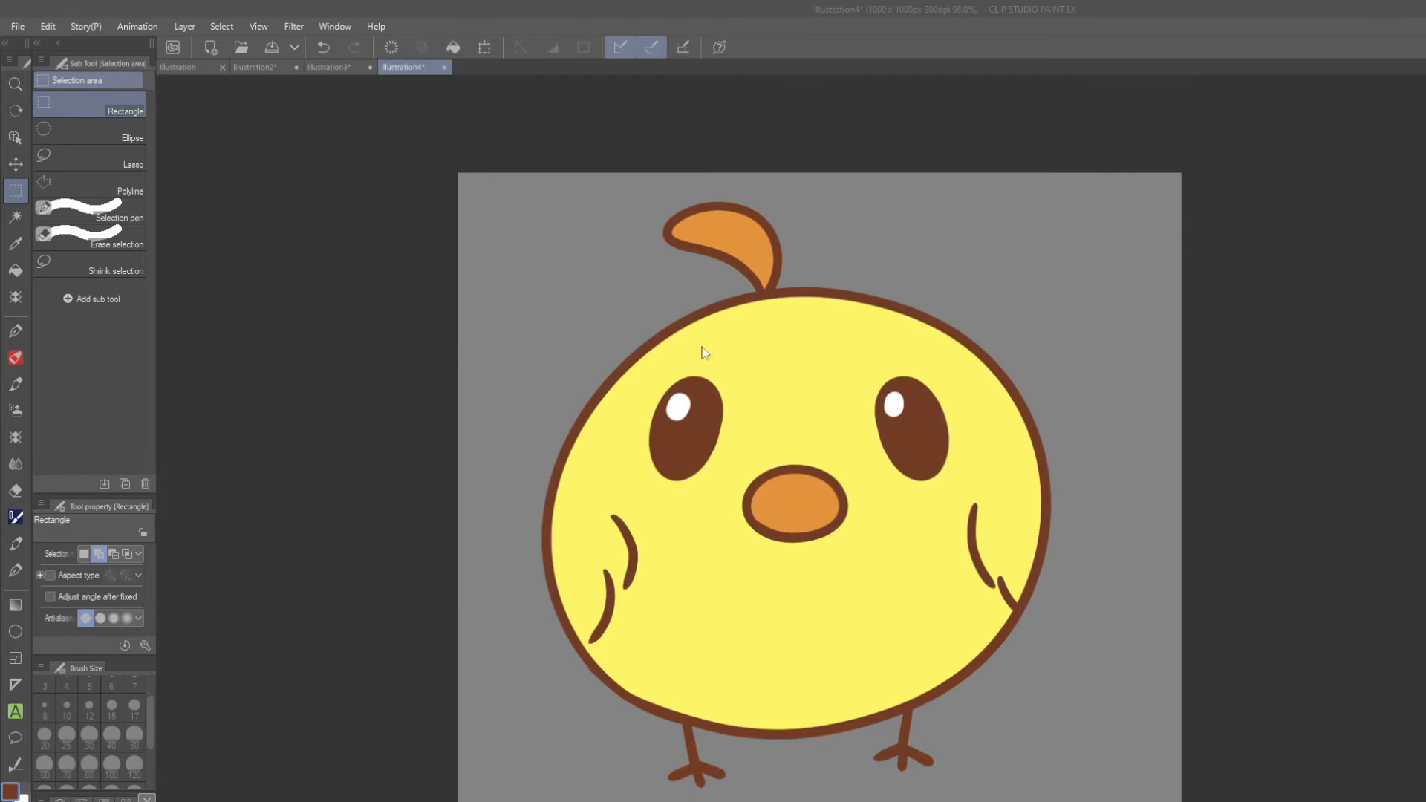
Switch to the 3000 × 2000 px Illustration2 canvas.
{"action": "scroll", "coordinate": [713, 353], "scroll_direction": "up", "scroll_amount": 1}
{"action": "scroll", "coordinate": [817, 535], "scroll_direction": "up", "scroll_amount": 4}
{"action": "scroll", "coordinate": [859, 569], "scroll_direction": "down", "scroll_amount": 4}
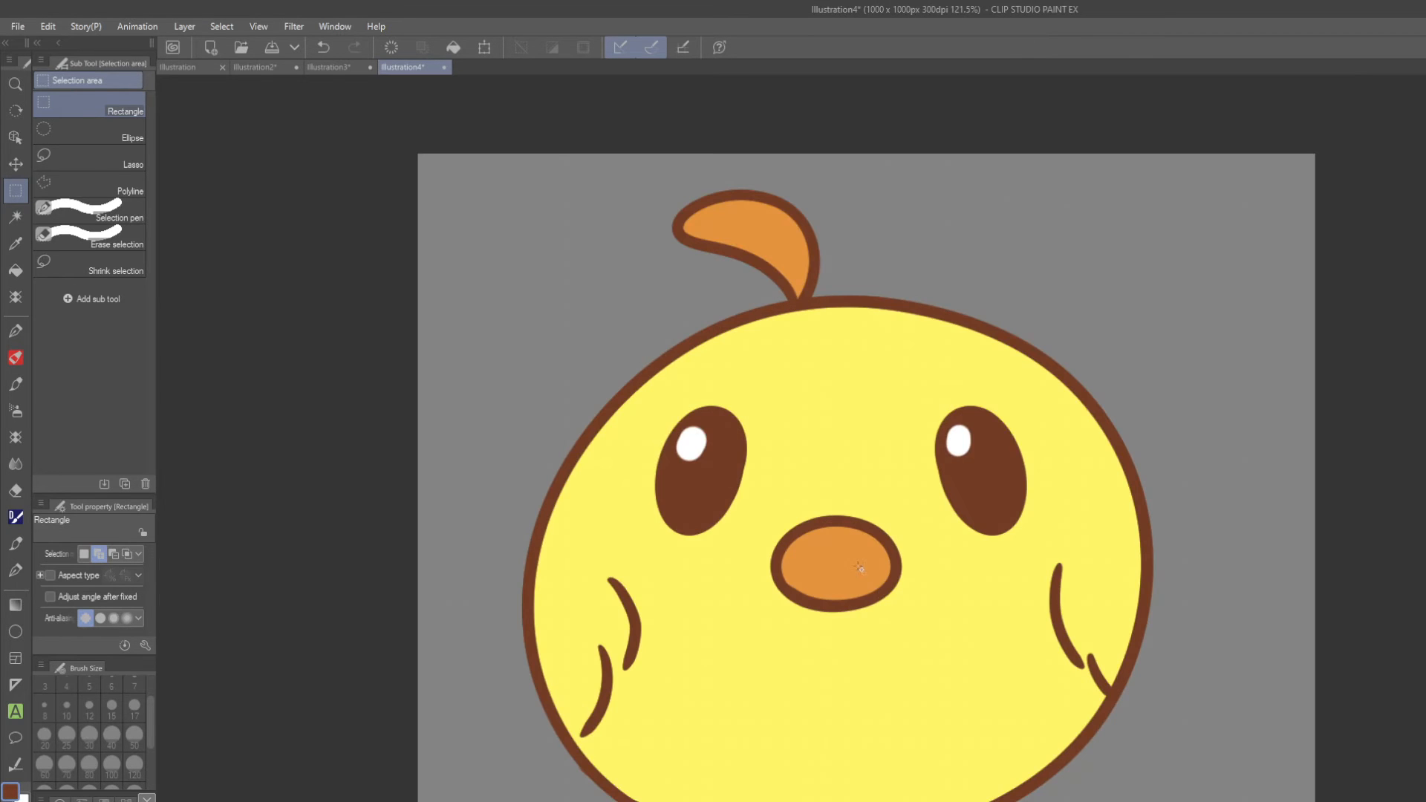
{"action": "left_click_drag", "start_coordinate": [1378, 406], "coordinate": [1361, 371]}
{"action": "left_click", "coordinate": [257, 68]}
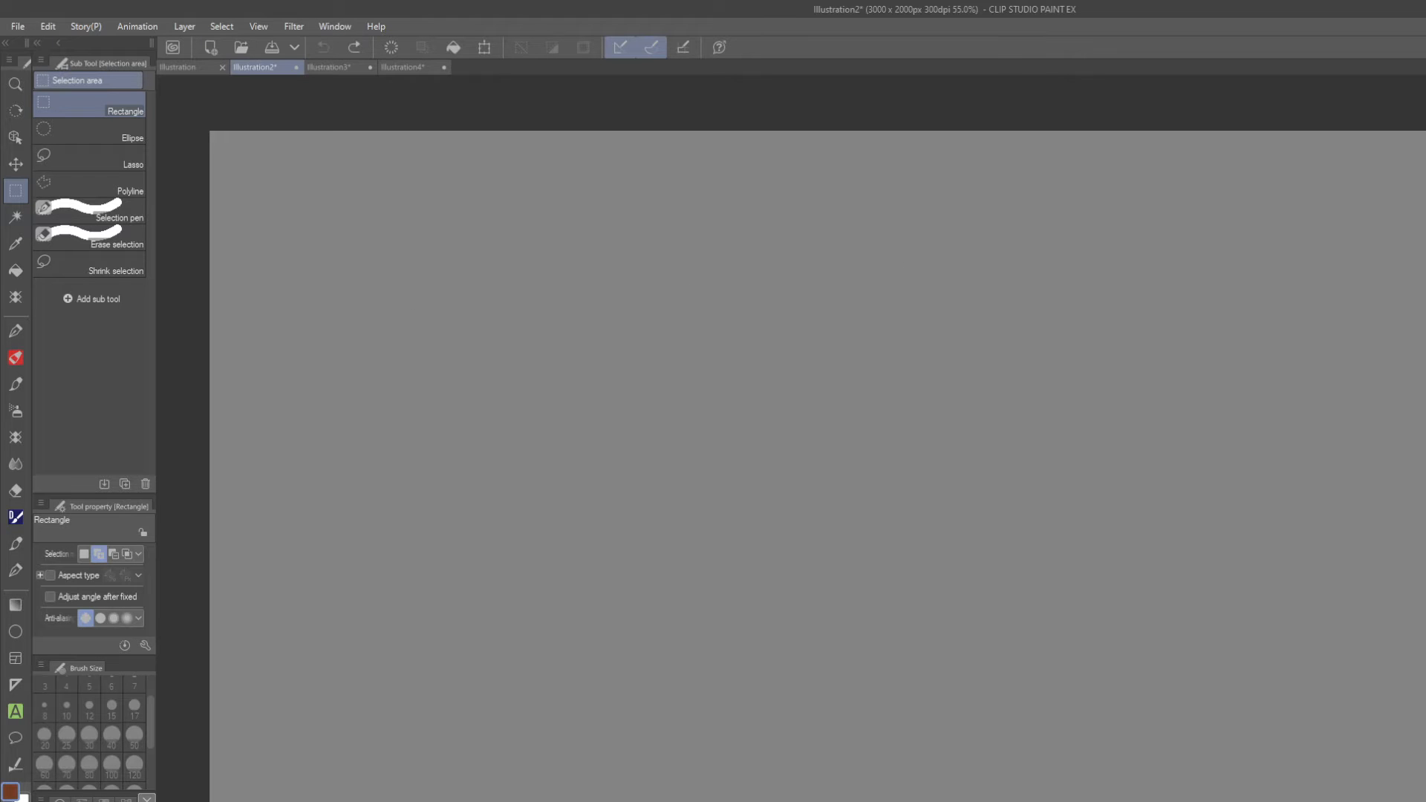
Select the registered chicken material in the material library and widen the sub tool palette column.
{"action": "left_click", "coordinate": [1260, 121]}
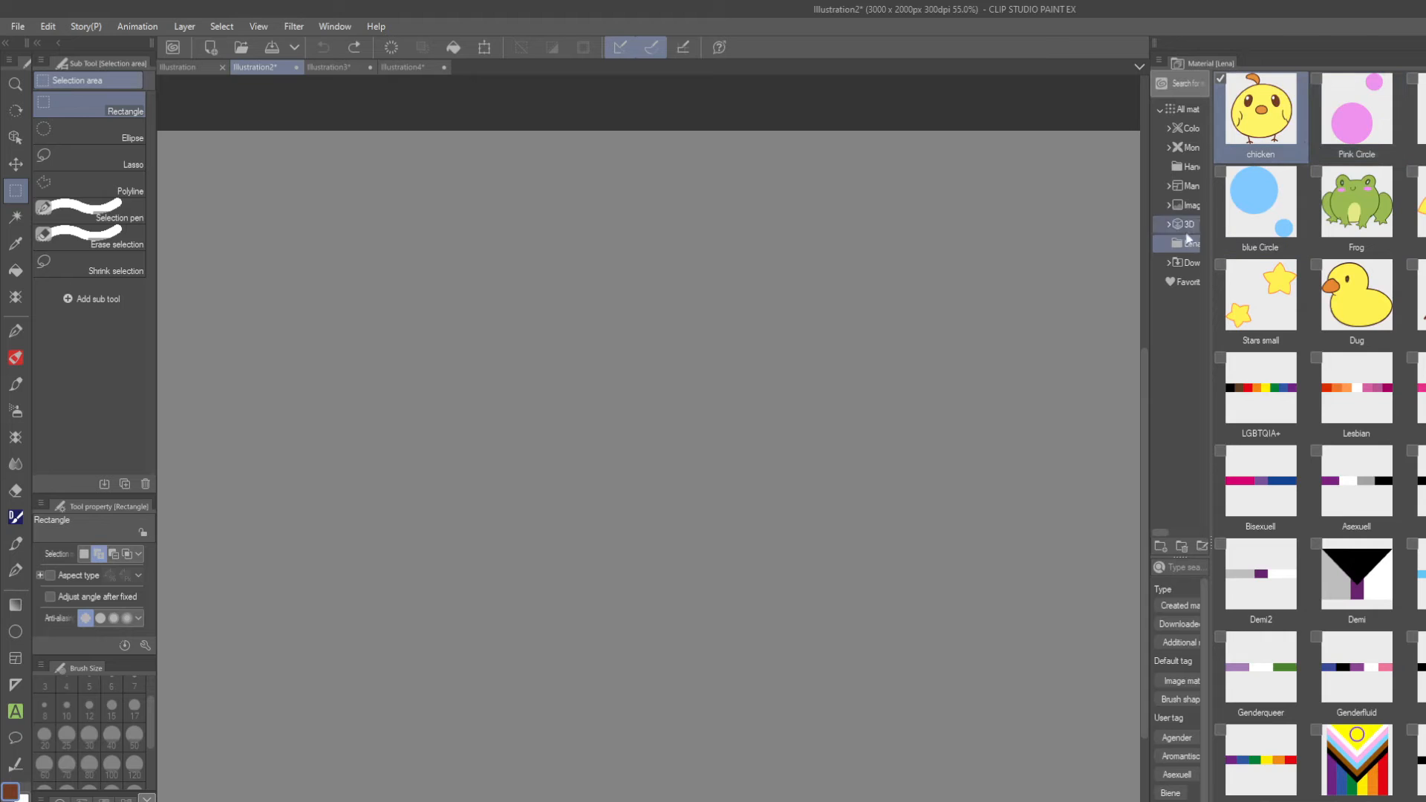
{"action": "left_click_drag", "start_coordinate": [1148, 324], "coordinate": [1060, 324]}
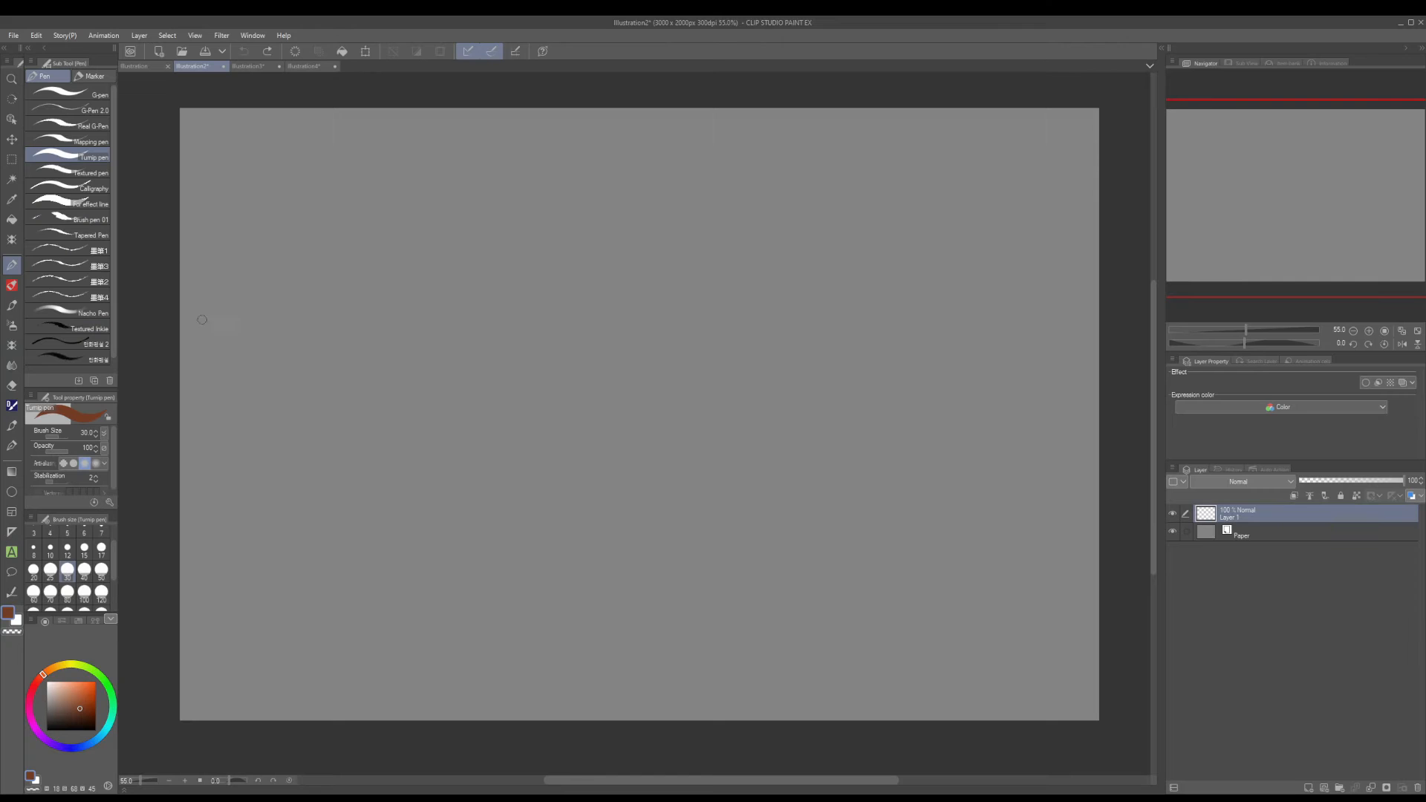
{"action": "left_click_drag", "start_coordinate": [116, 243], "coordinate": [151, 264]}
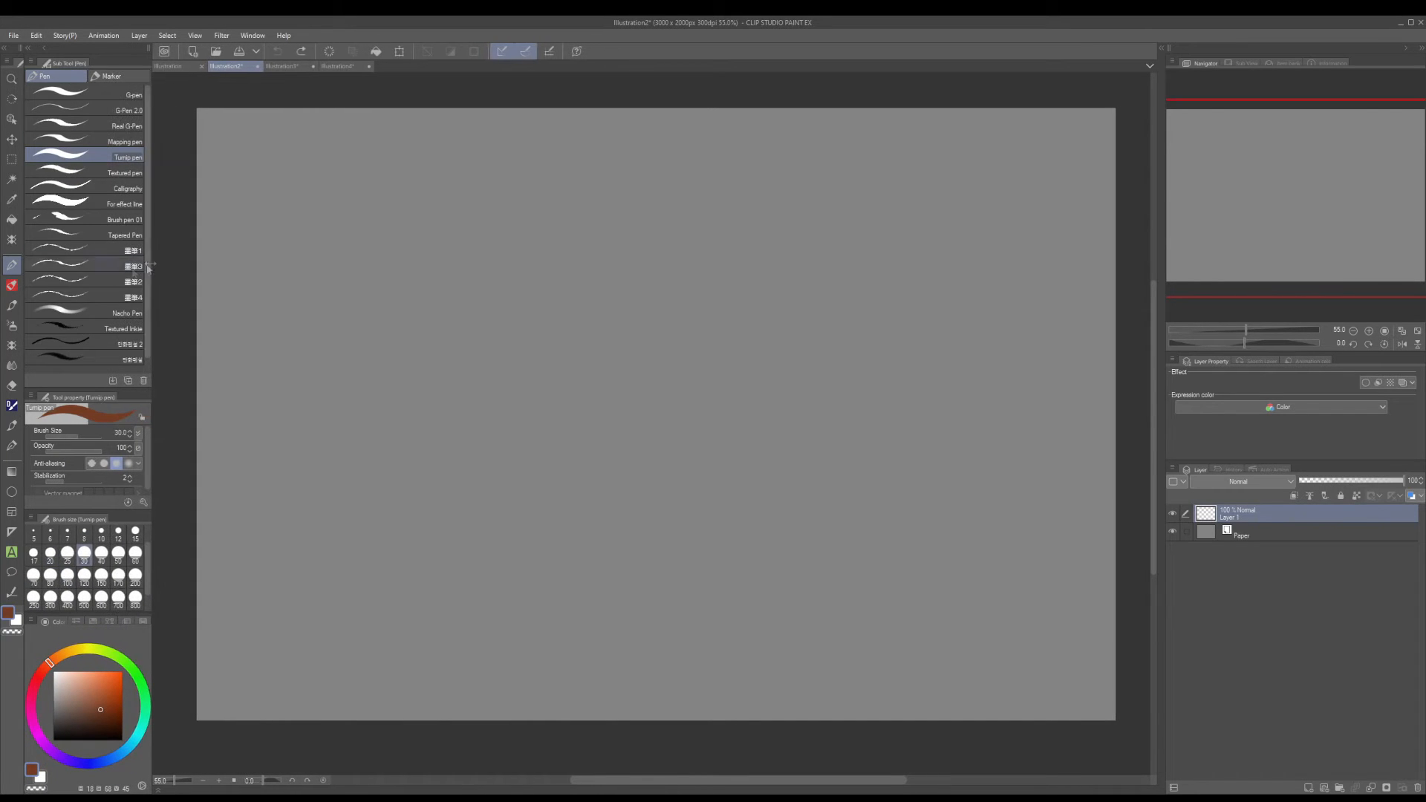
Choose the Heart brush from the decoration patterns, set its size to 170 and pick a light orange drawing colour.
{"action": "left_click", "coordinate": [12, 346]}
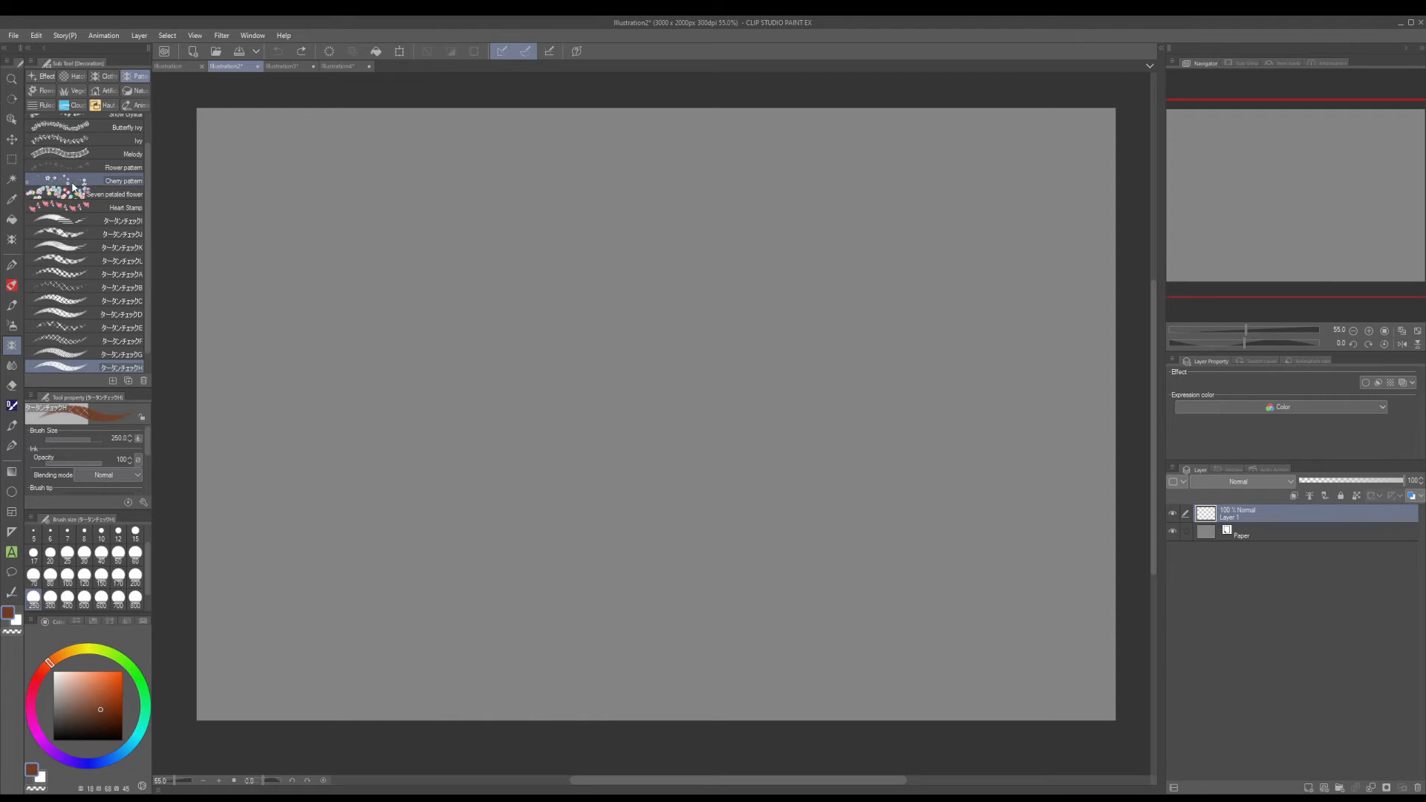
{"action": "scroll", "coordinate": [75, 174], "scroll_direction": "up", "scroll_amount": 2}
{"action": "left_click", "coordinate": [81, 125]}
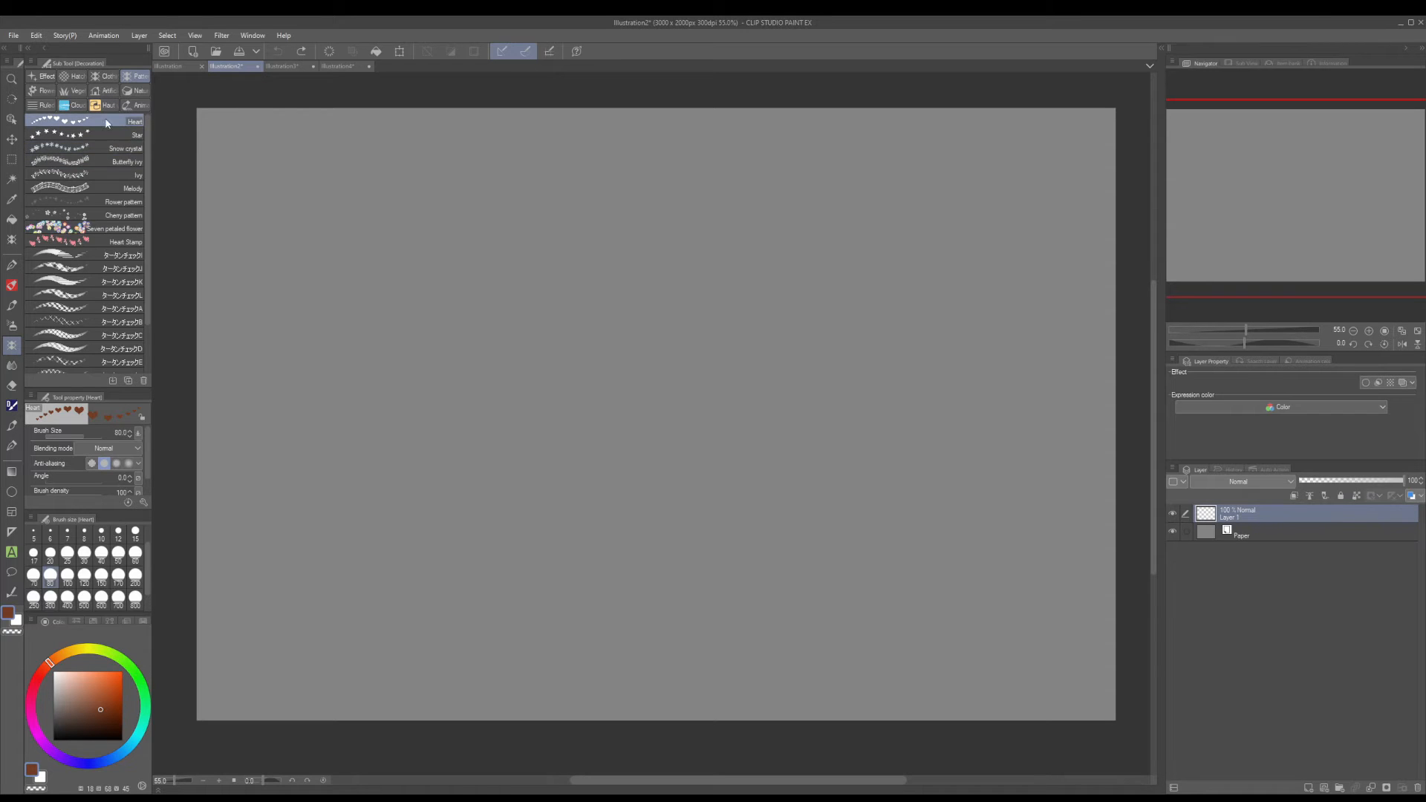
{"action": "left_click", "coordinate": [118, 575]}
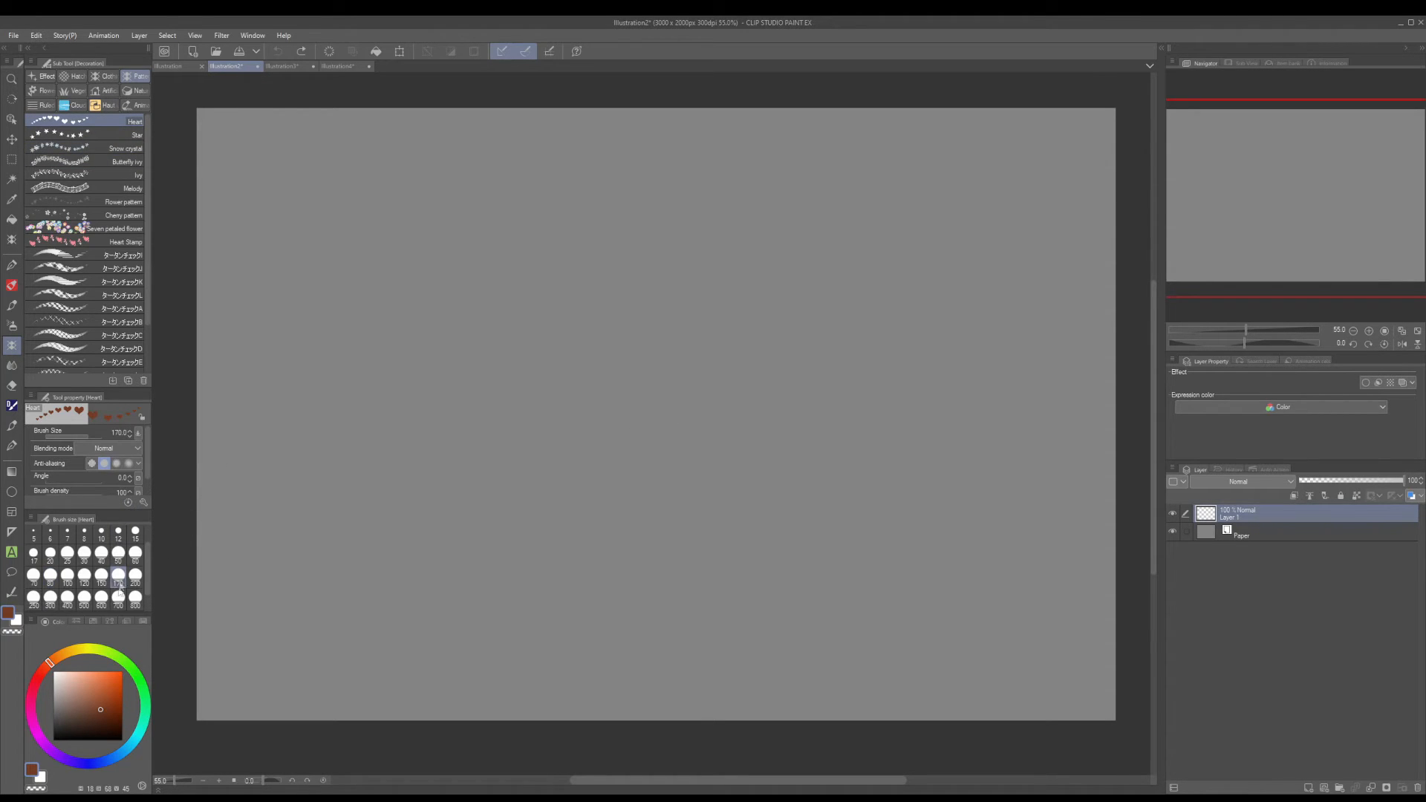
{"action": "left_click", "coordinate": [102, 671]}
Paint test strokes of orange hearts across the canvas and undo them.
{"action": "mouse_move", "coordinate": [250, 225]}
{"action": "left_mouse_down"}
{"action": "mouse_move", "coordinate": [427, 235]}
{"action": "mouse_move", "coordinate": [327, 381]}
{"action": "mouse_move", "coordinate": [533, 312]}
{"action": "mouse_move", "coordinate": [529, 481]}
{"action": "mouse_move", "coordinate": [644, 564]}
{"action": "mouse_move", "coordinate": [770, 274]}
{"action": "mouse_move", "coordinate": [942, 596]}
{"action": "mouse_move", "coordinate": [1042, 321]}
{"action": "mouse_move", "coordinate": [902, 204]}
{"action": "mouse_move", "coordinate": [725, 187]}
{"action": "mouse_move", "coordinate": [525, 223]}
{"action": "left_mouse_up"}
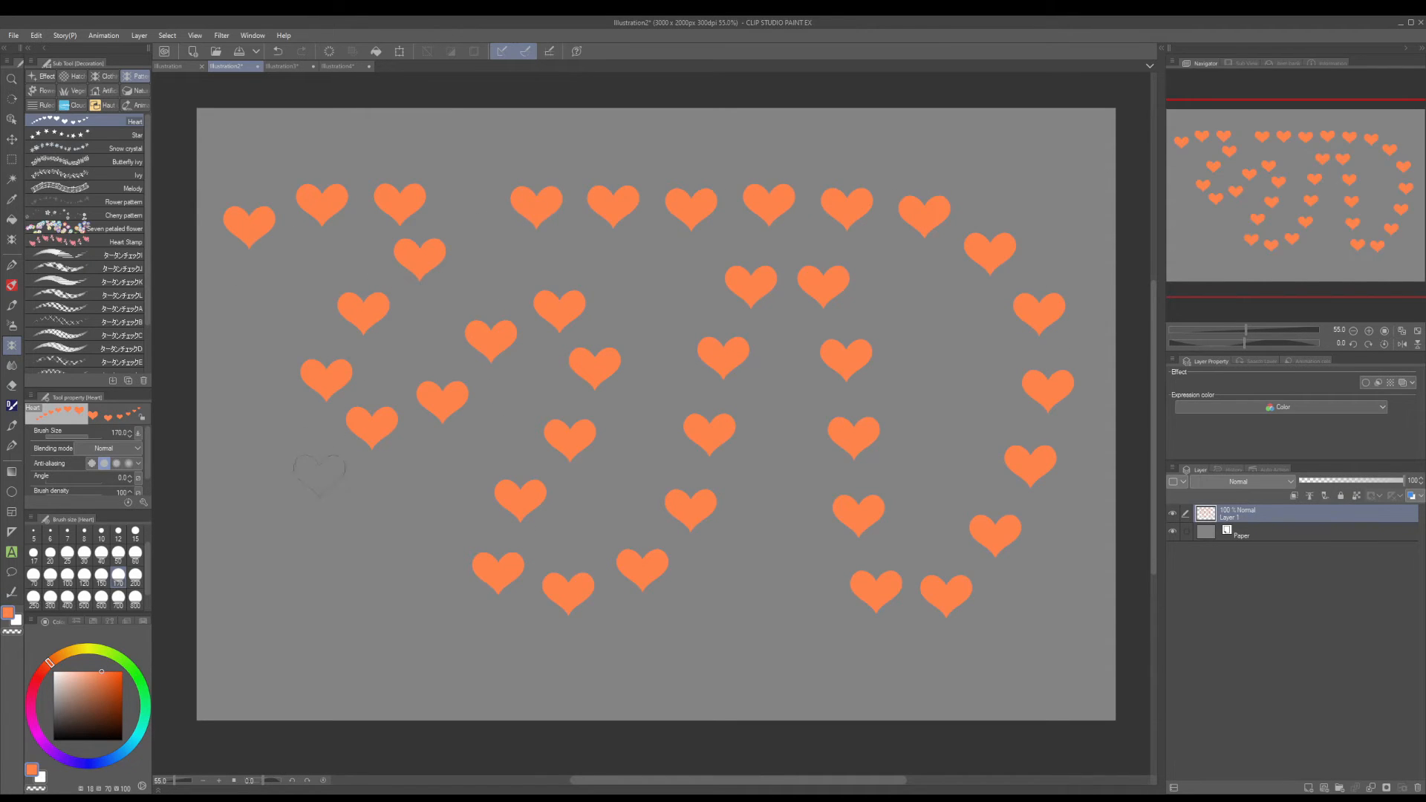
{"action": "mouse_move", "coordinate": [248, 493]}
{"action": "left_mouse_down"}
{"action": "mouse_move", "coordinate": [333, 603]}
{"action": "mouse_move", "coordinate": [466, 543]}
{"action": "mouse_move", "coordinate": [637, 630]}
{"action": "mouse_move", "coordinate": [825, 612]}
{"action": "mouse_move", "coordinate": [634, 410]}
{"action": "mouse_move", "coordinate": [489, 326]}
{"action": "mouse_move", "coordinate": [870, 344]}
{"action": "mouse_move", "coordinate": [669, 192]}
{"action": "mouse_move", "coordinate": [375, 115]}
{"action": "mouse_move", "coordinate": [806, 220]}
{"action": "left_mouse_up"}
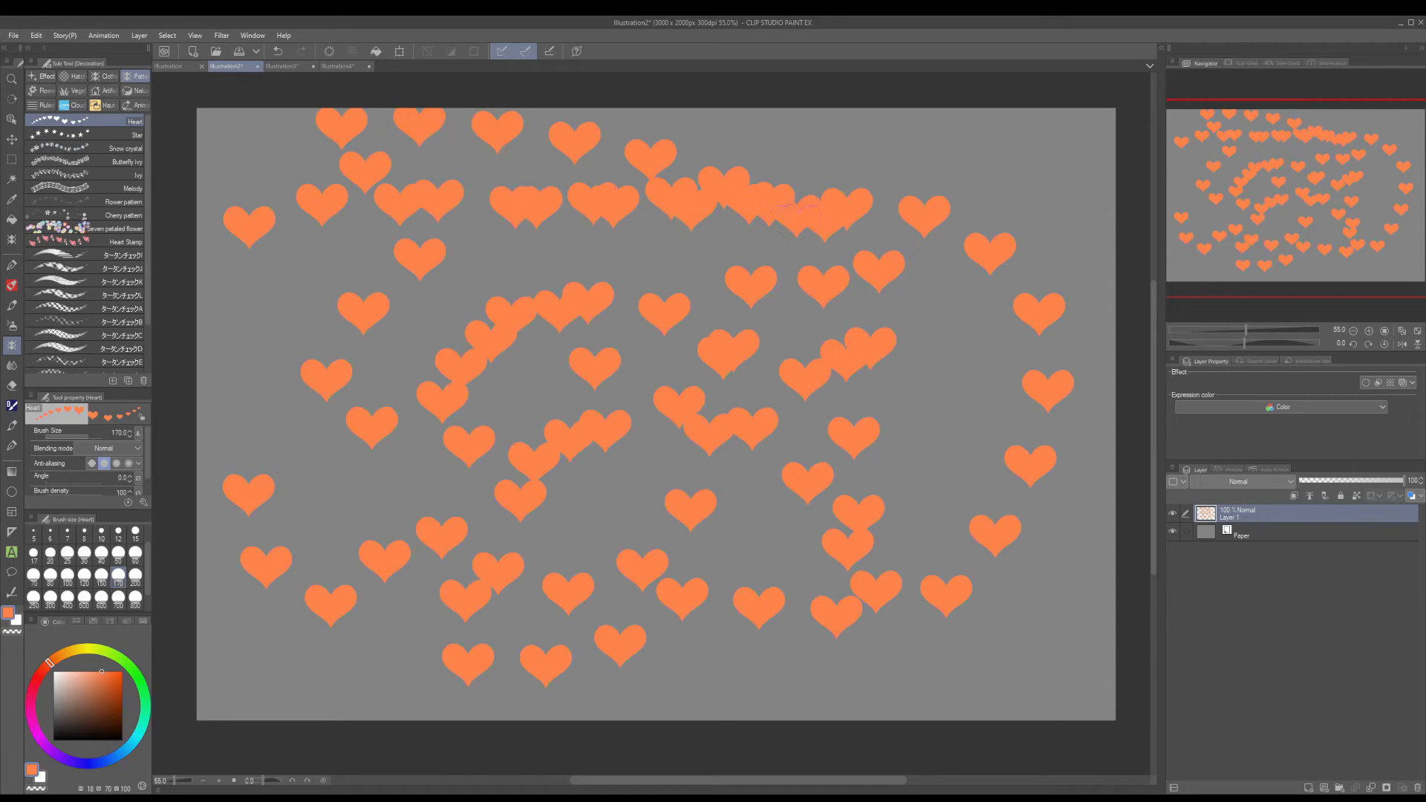
{"action": "left_click", "coordinate": [280, 54]}
{"action": "left_click", "coordinate": [279, 53]}
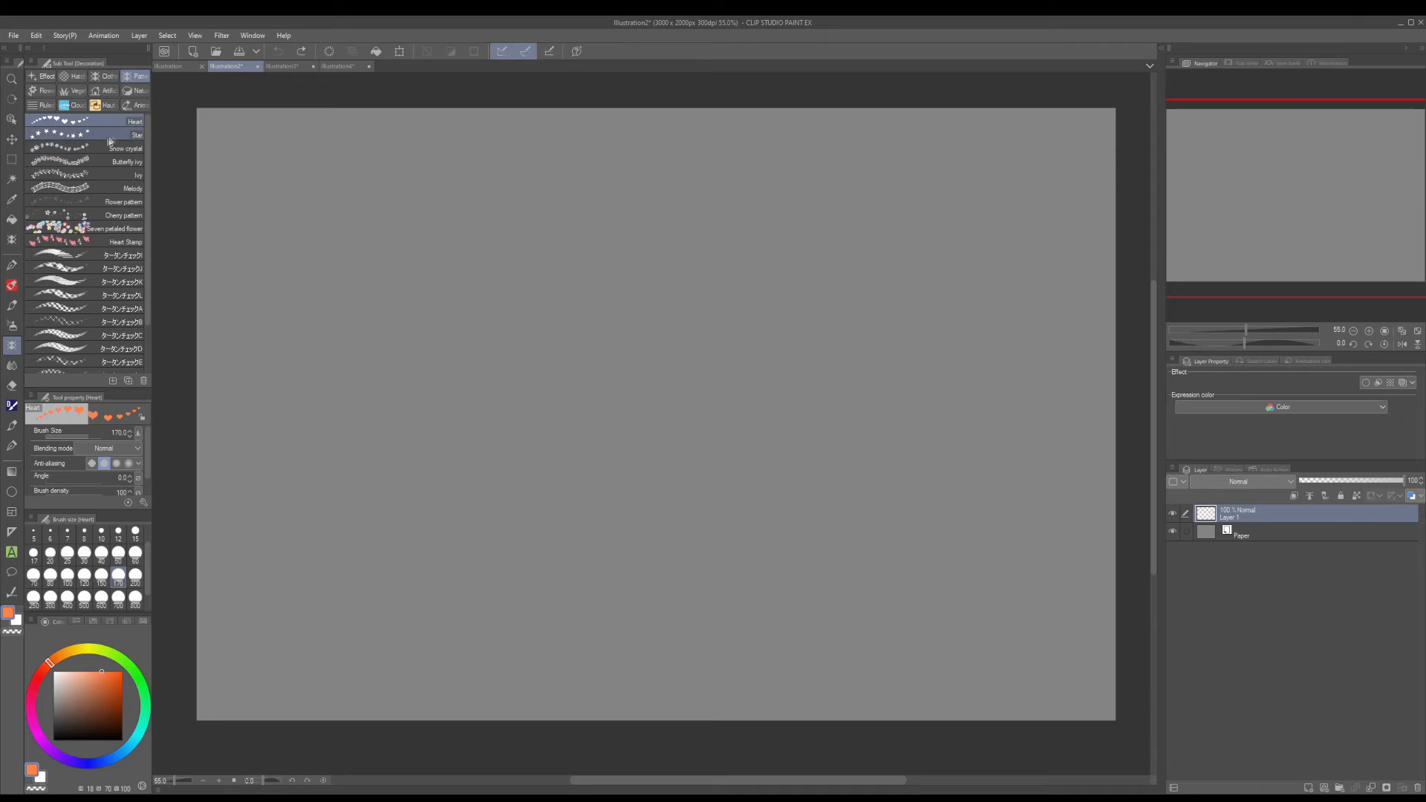
Duplicate the Heart brush under the name Chicken, and undo a test stroke made with the copy.
{"action": "left_click", "coordinate": [129, 381]}
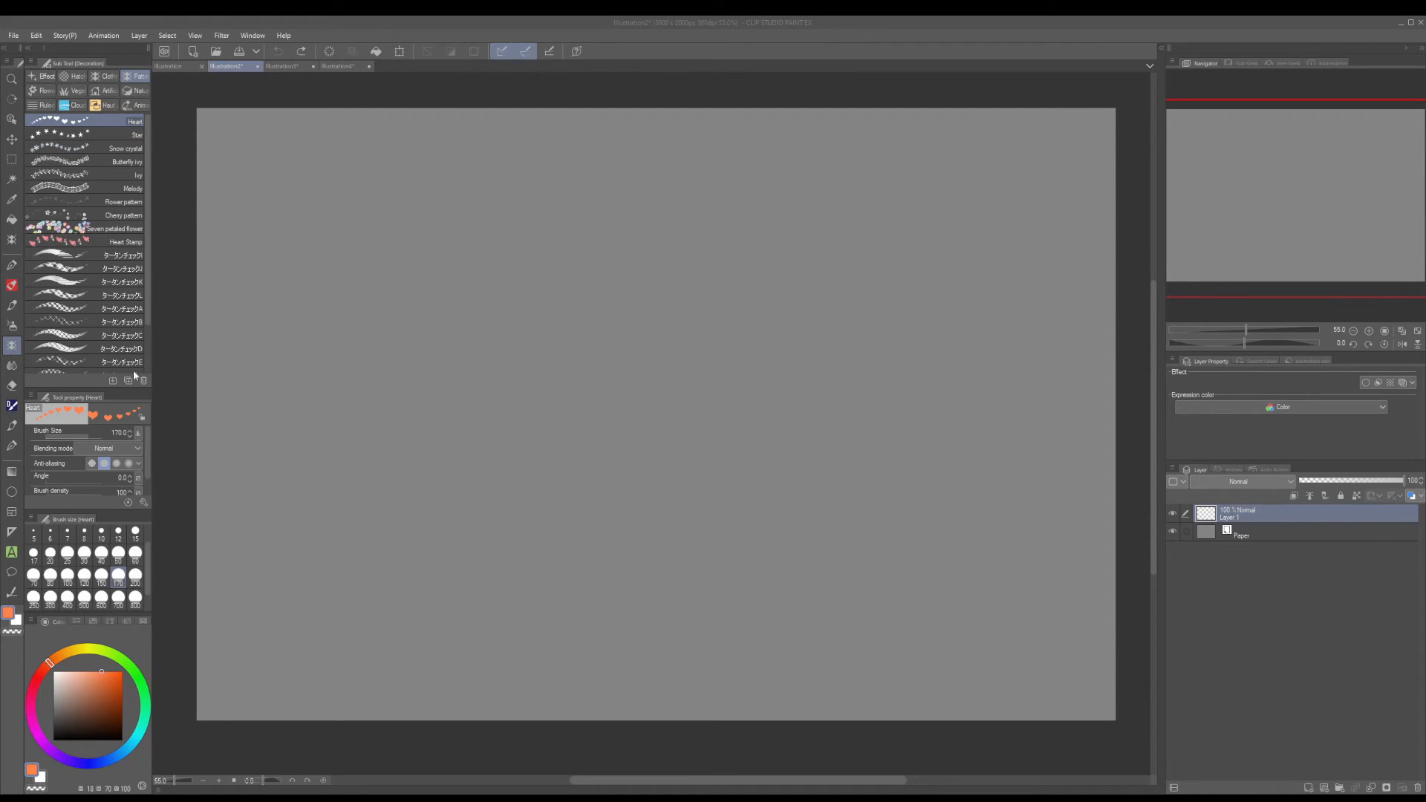
{"action": "type", "text": "Chicken"}
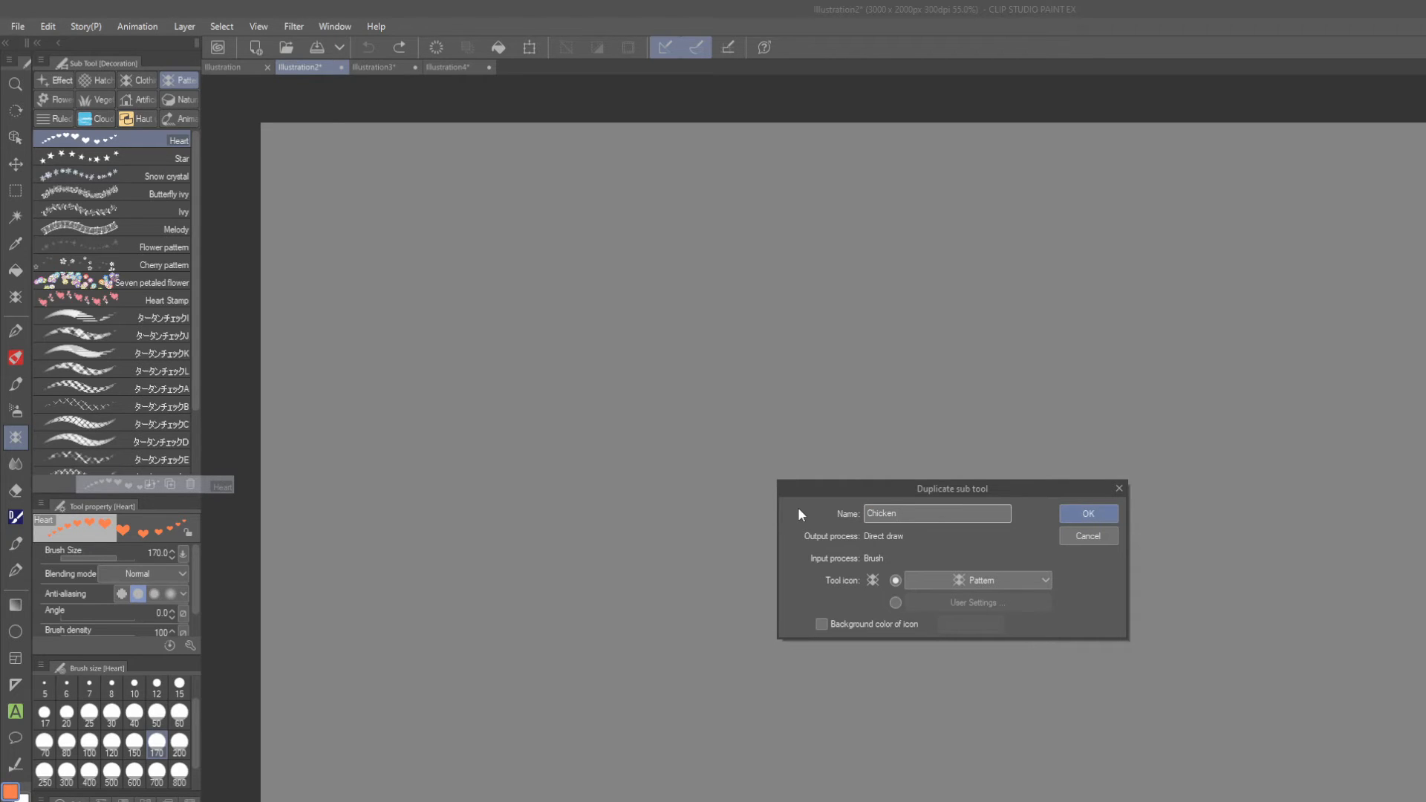
{"action": "left_click_drag", "start_coordinate": [918, 492], "coordinate": [583, 228]}
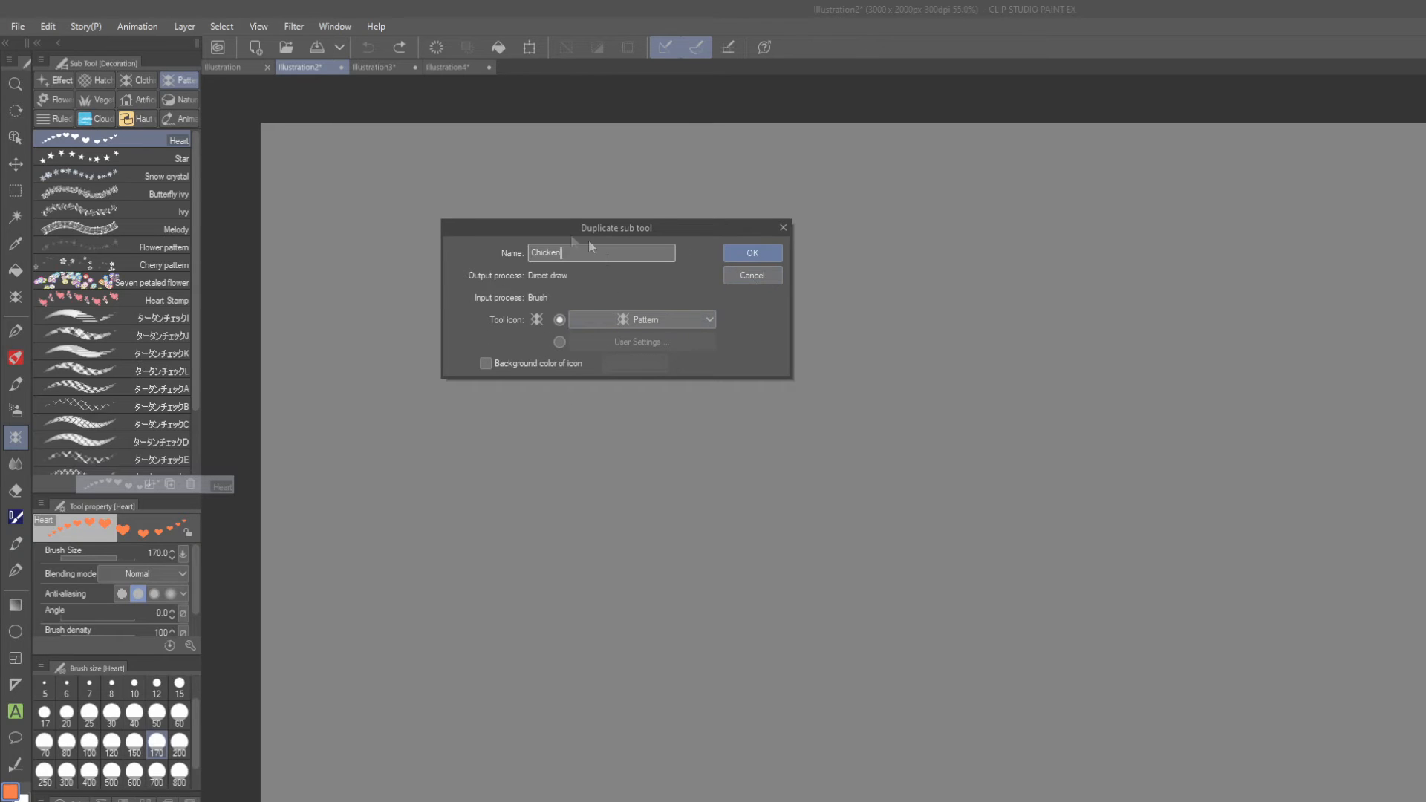
{"action": "left_click", "coordinate": [750, 252]}
{"action": "mouse_move", "coordinate": [348, 349]}
{"action": "left_mouse_down"}
{"action": "mouse_move", "coordinate": [364, 312]}
{"action": "mouse_move", "coordinate": [731, 505]}
{"action": "left_mouse_up"}
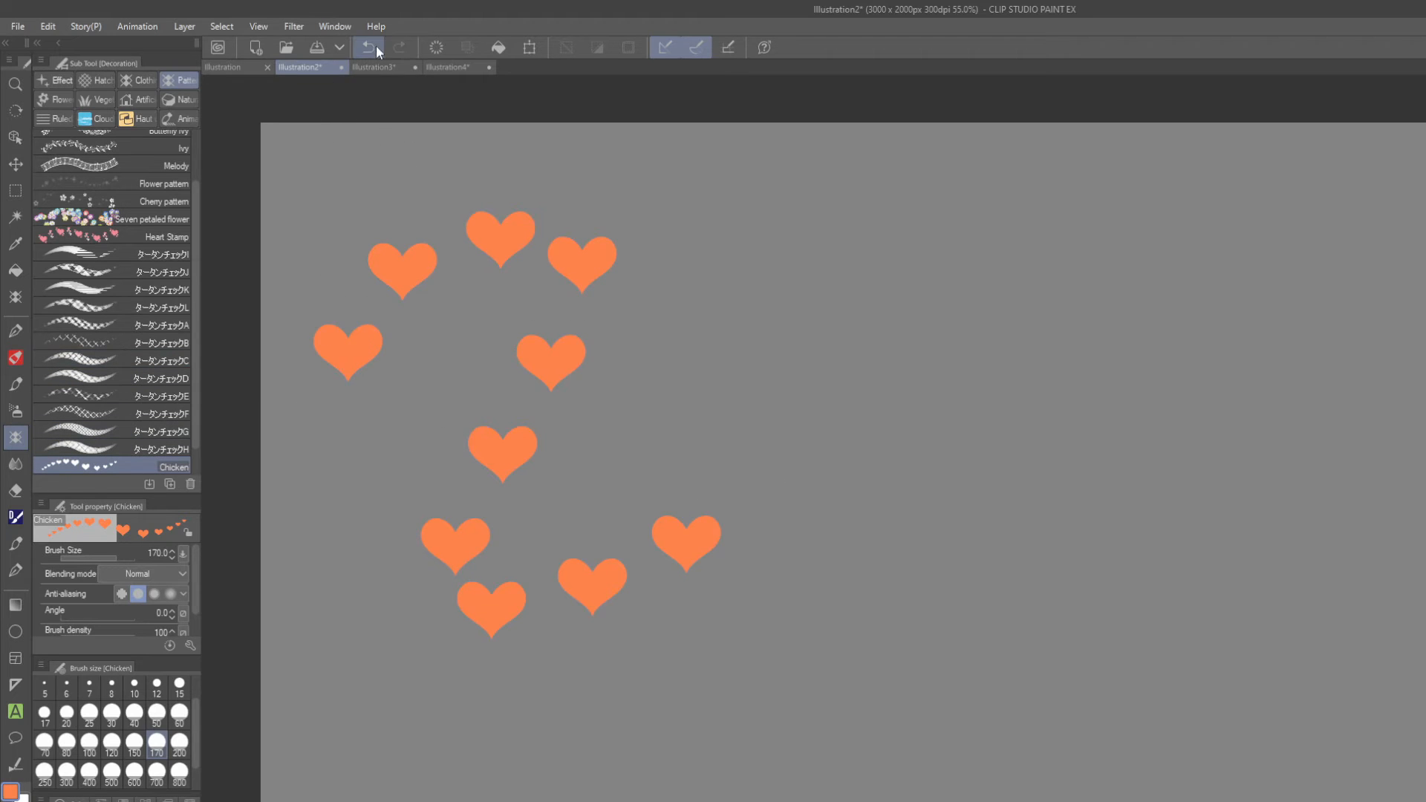
{"action": "left_click", "coordinate": [370, 47]}
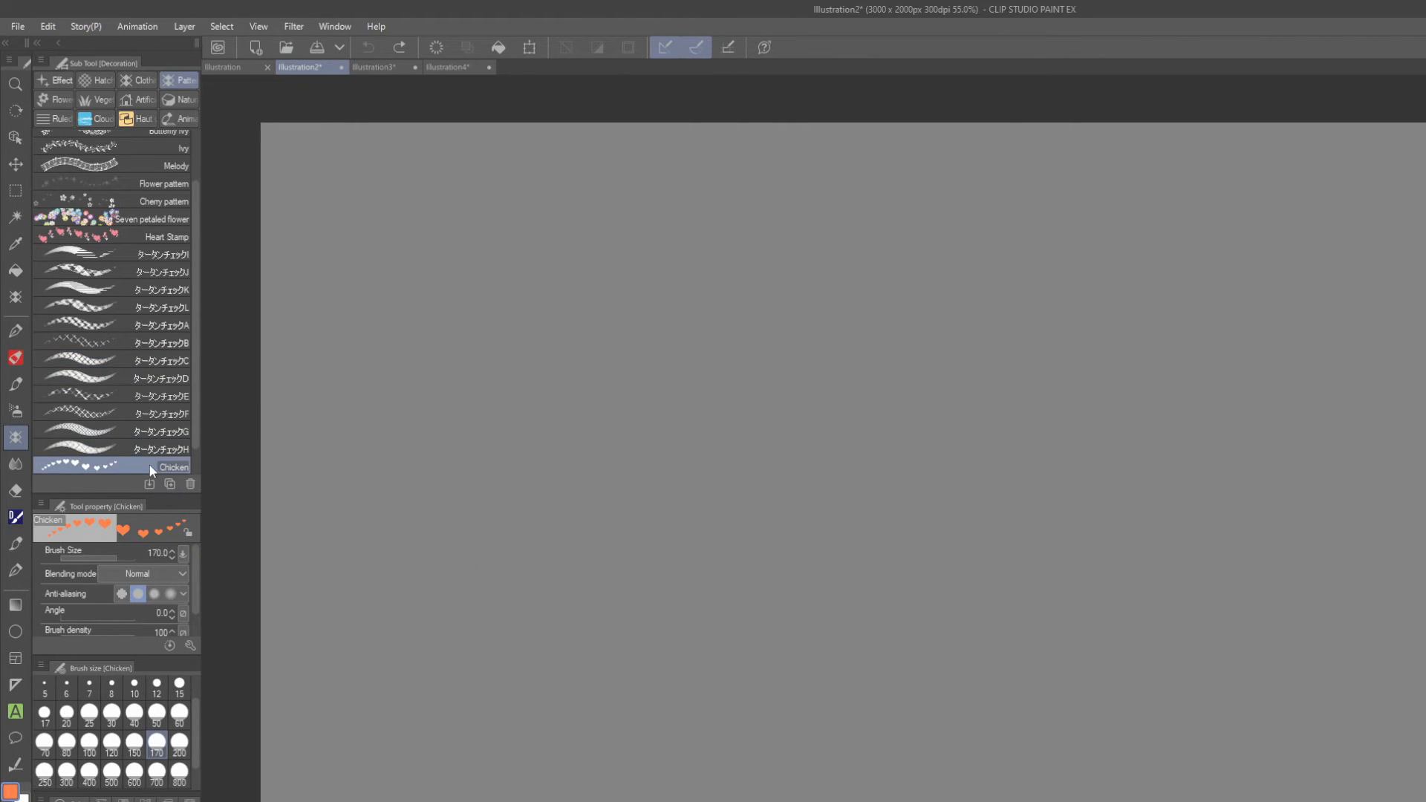
Move the Chicken brush into the custom tool that holds the Pride and Outlines groups, and switch to that tool.
{"action": "left_click_drag", "start_coordinate": [151, 469], "coordinate": [18, 302]}
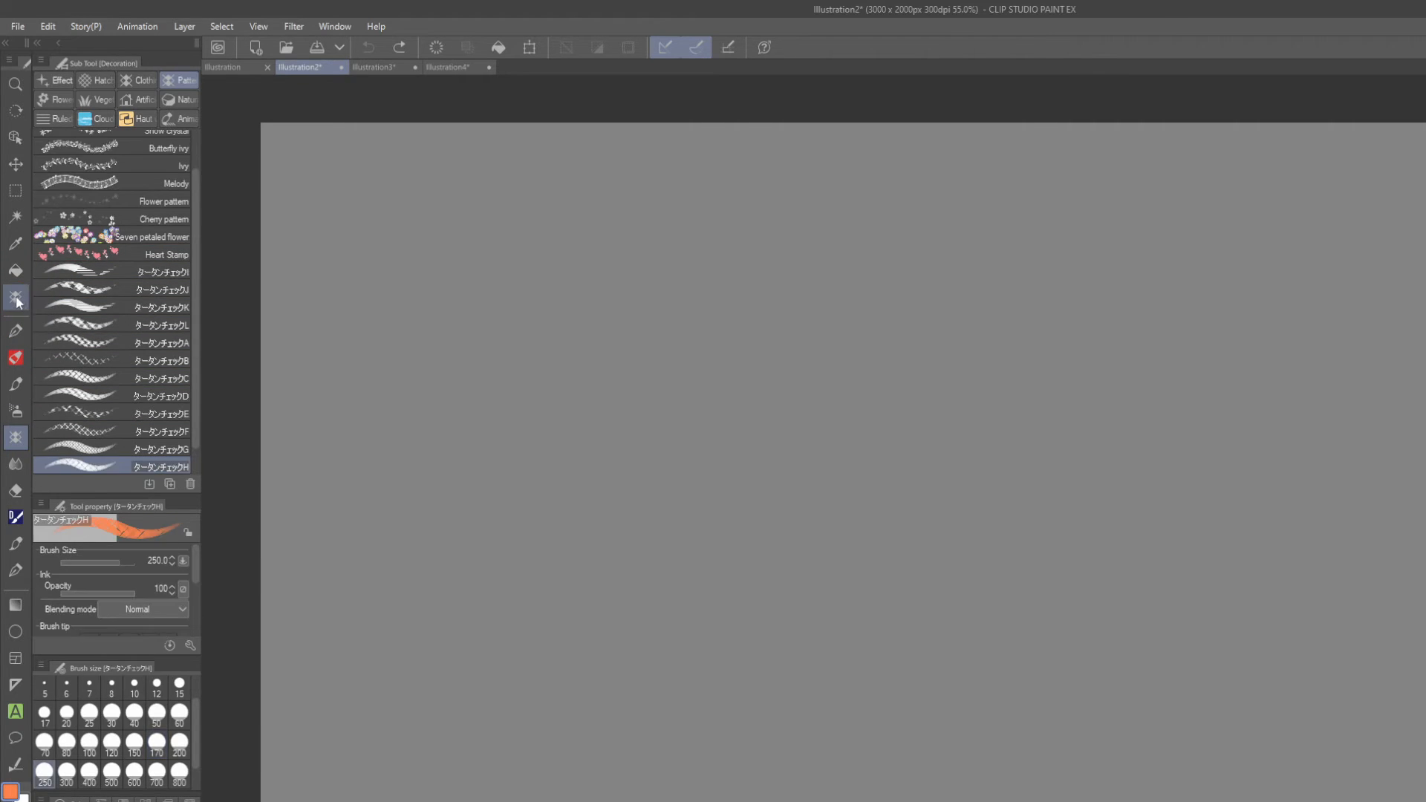
{"action": "left_click", "coordinate": [16, 300]}
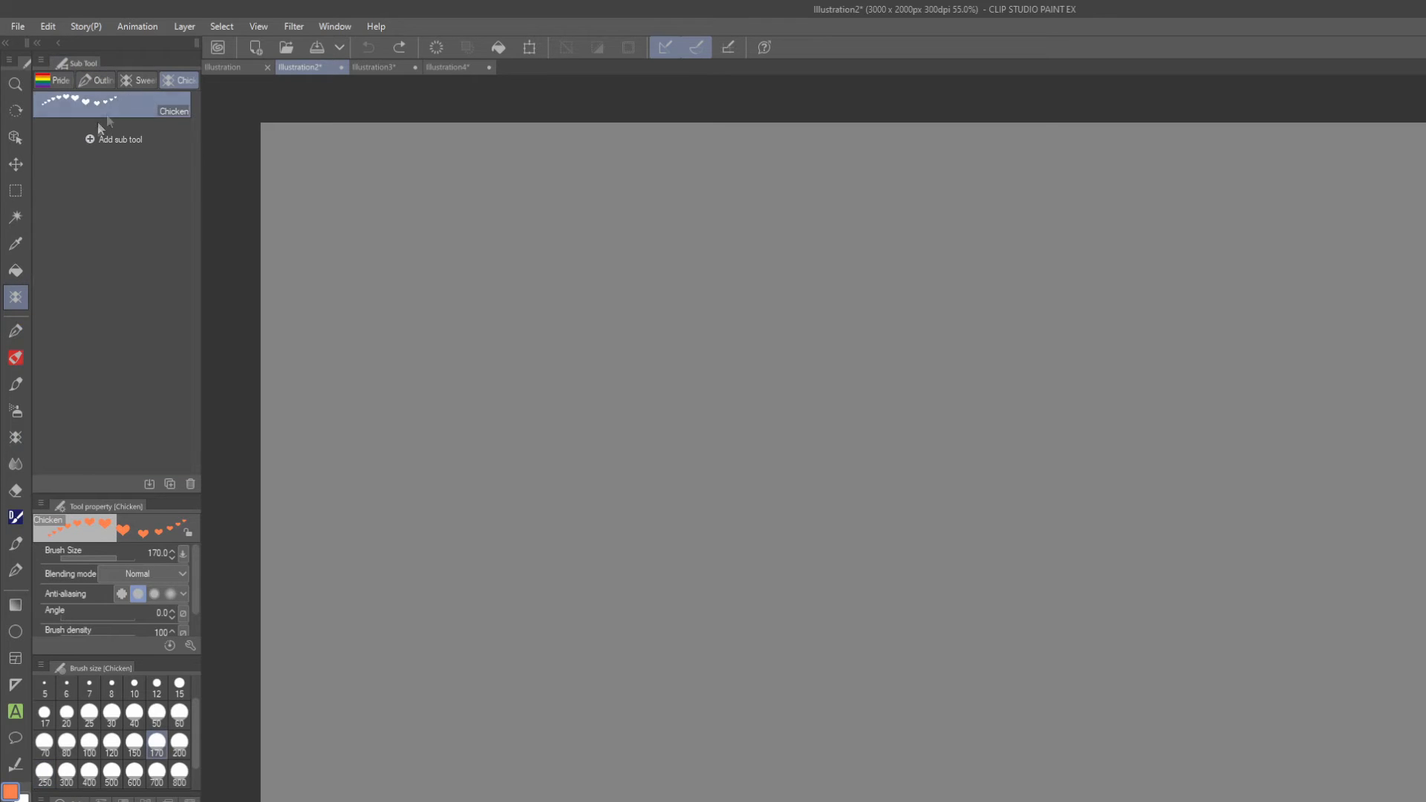
Look through the custom brush groups, try a stroke with the SweetAnimals brush, return to Chicken and undo the stroke.
{"action": "left_click", "coordinate": [58, 81]}
{"action": "left_click", "coordinate": [92, 80]}
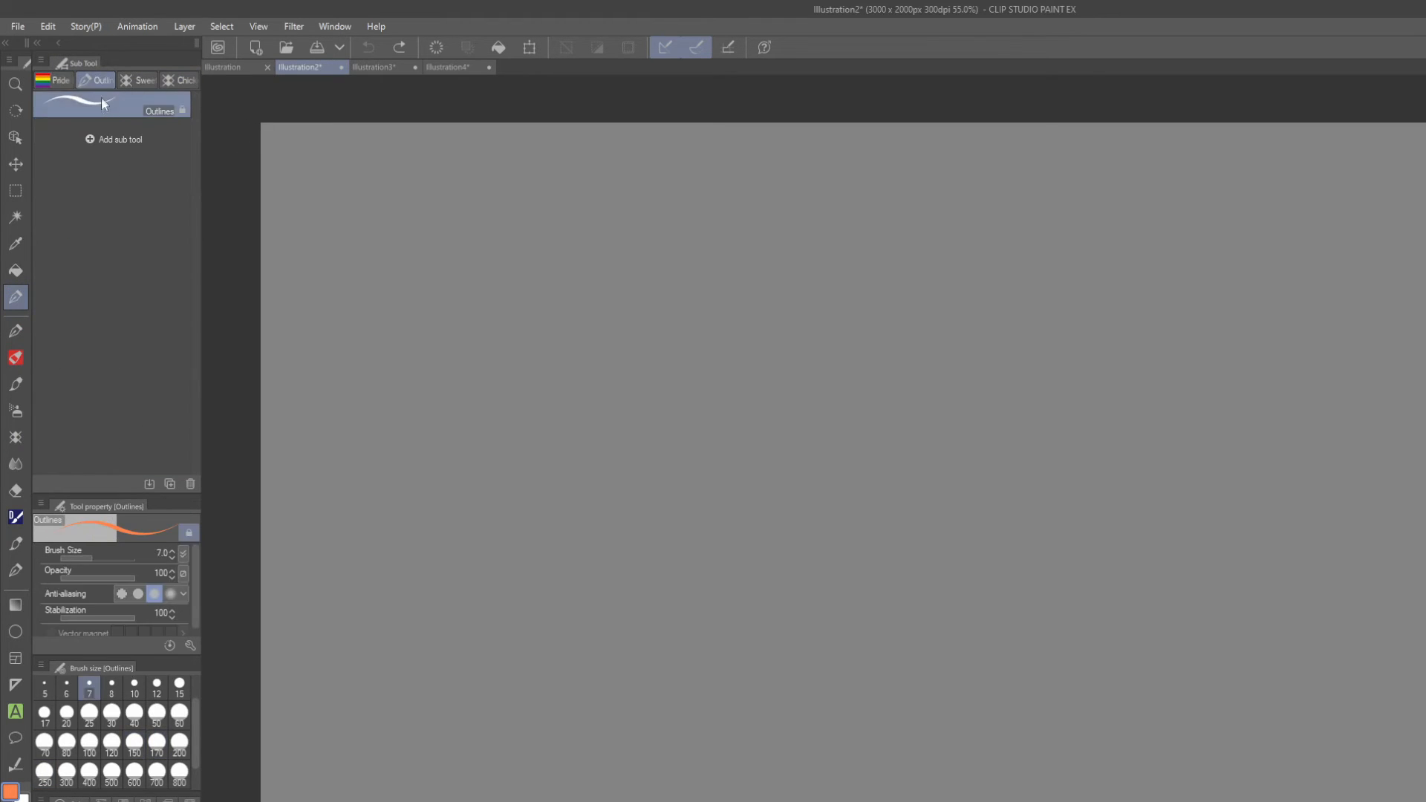
{"action": "left_click", "coordinate": [136, 79]}
{"action": "mouse_move", "coordinate": [390, 212]}
{"action": "left_mouse_down"}
{"action": "mouse_move", "coordinate": [441, 365]}
{"action": "mouse_move", "coordinate": [814, 405]}
{"action": "mouse_move", "coordinate": [989, 672]}
{"action": "left_mouse_up"}
{"action": "left_click", "coordinate": [178, 80]}
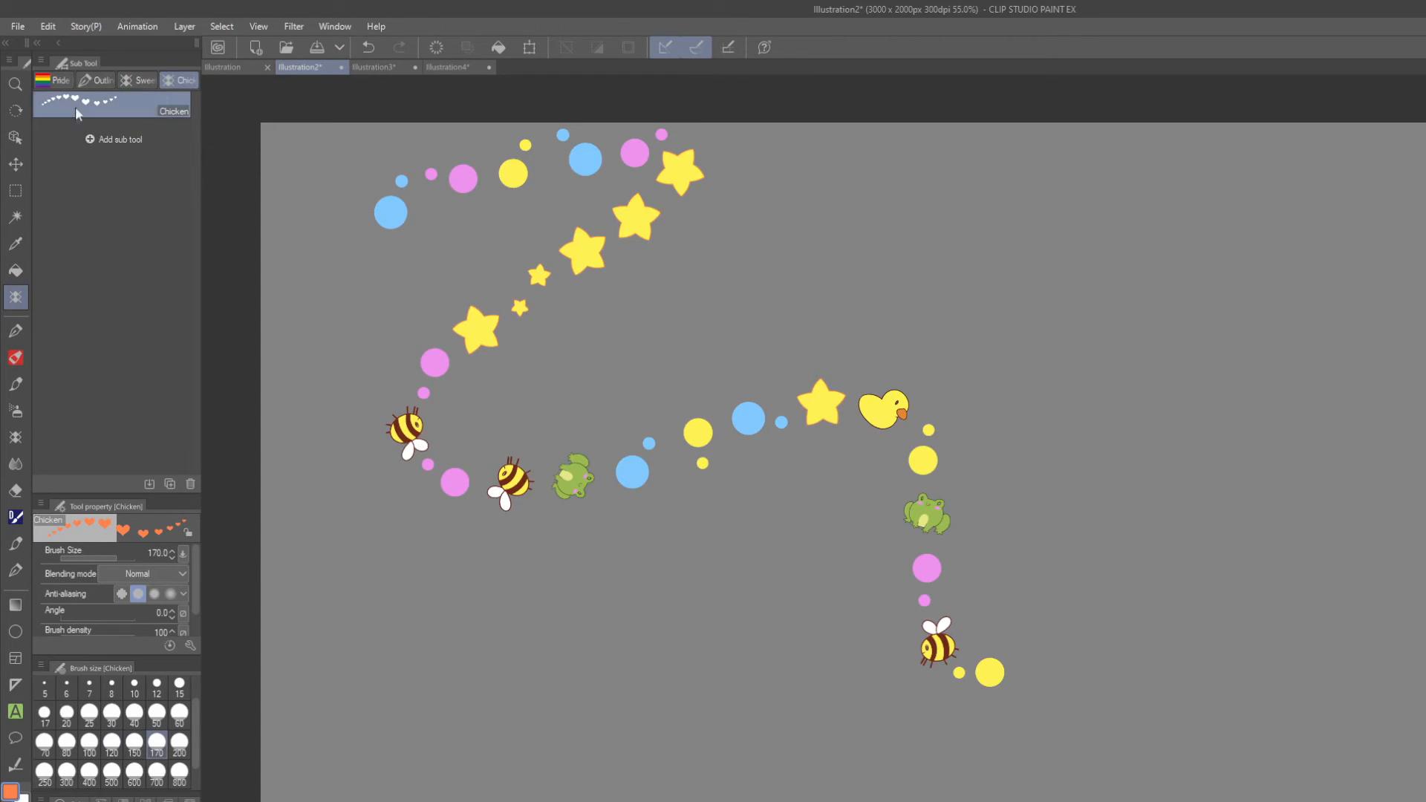
{"action": "left_click", "coordinate": [368, 48]}
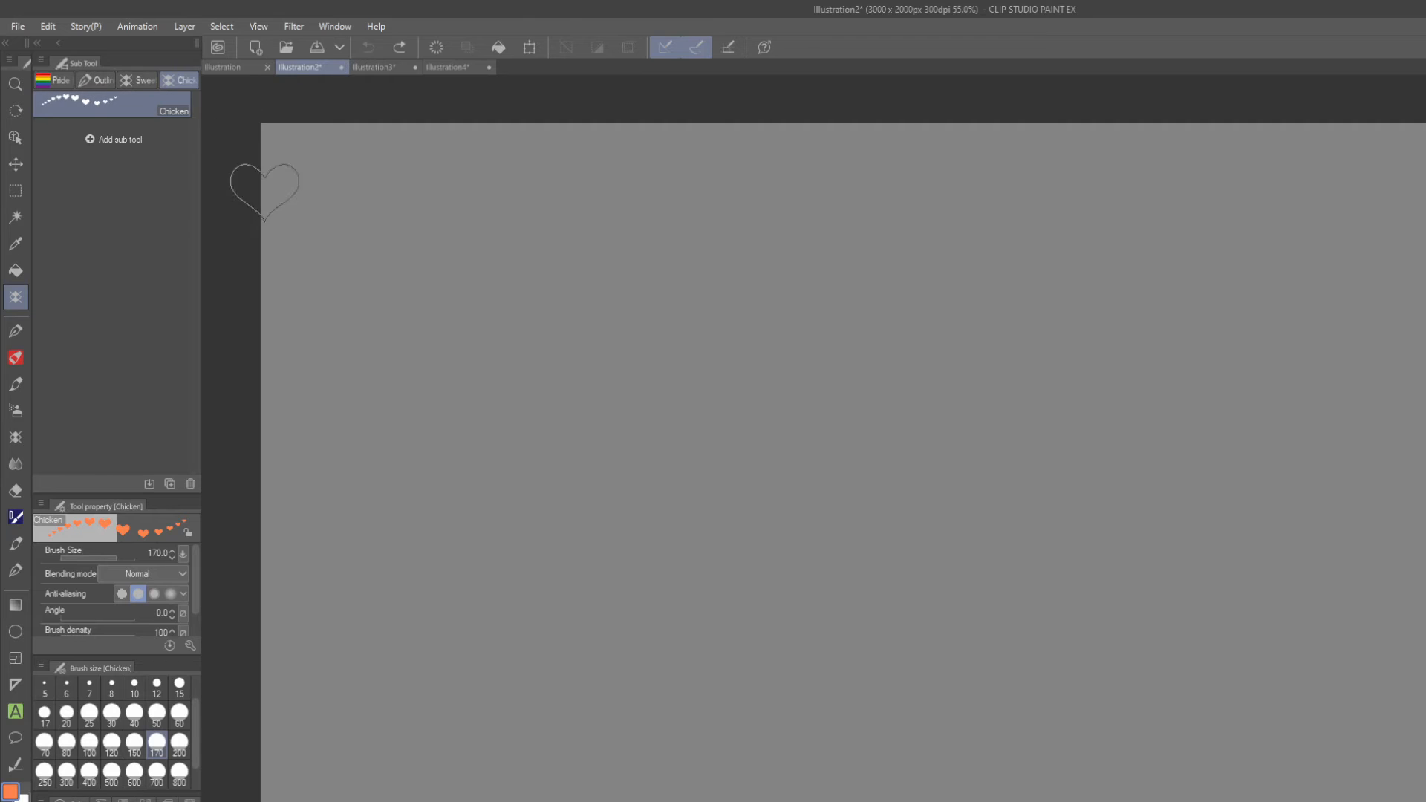
Open the detailed settings of the Chicken brush, enlarging and repositioning the settings window.
{"action": "left_click", "coordinate": [189, 645]}
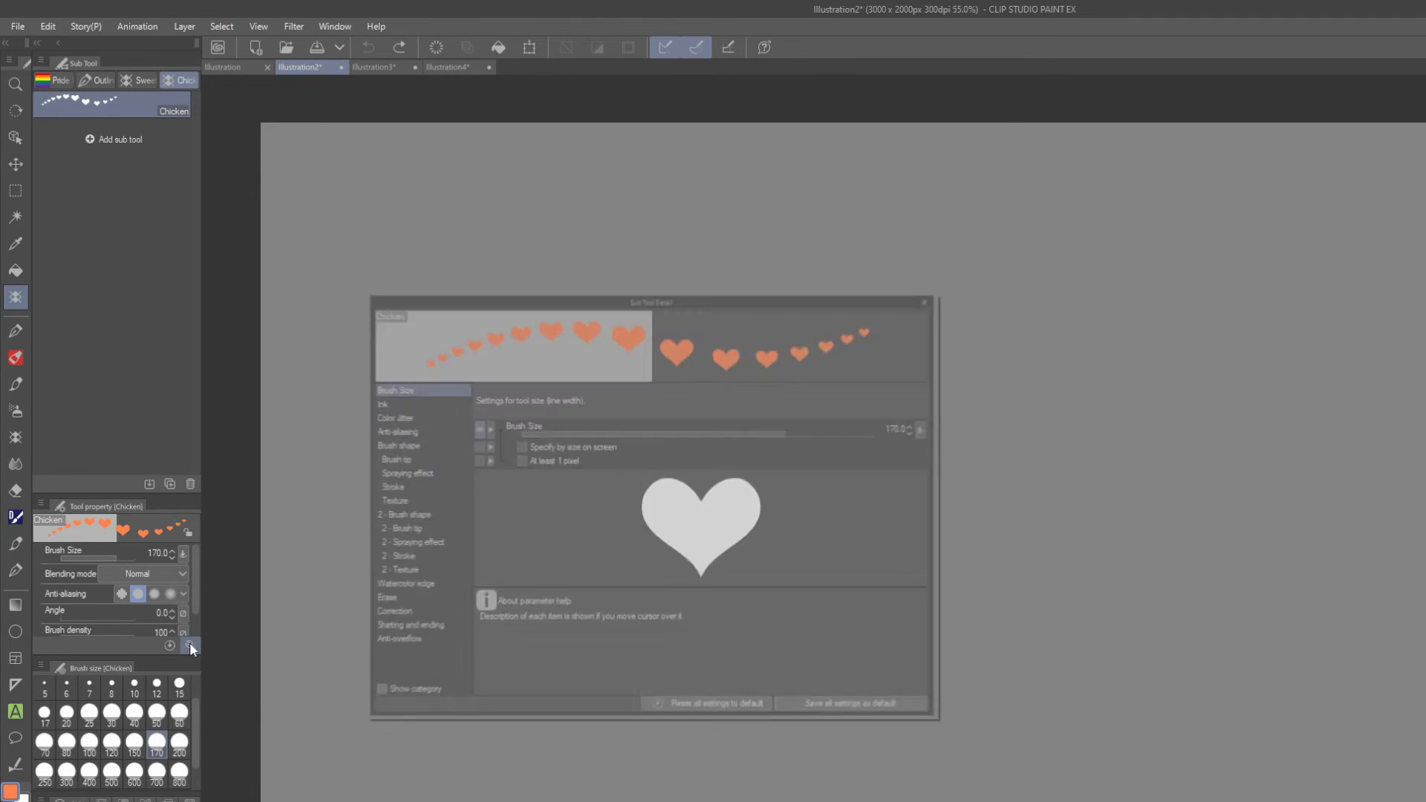
{"action": "left_click_drag", "start_coordinate": [542, 304], "coordinate": [645, 179]}
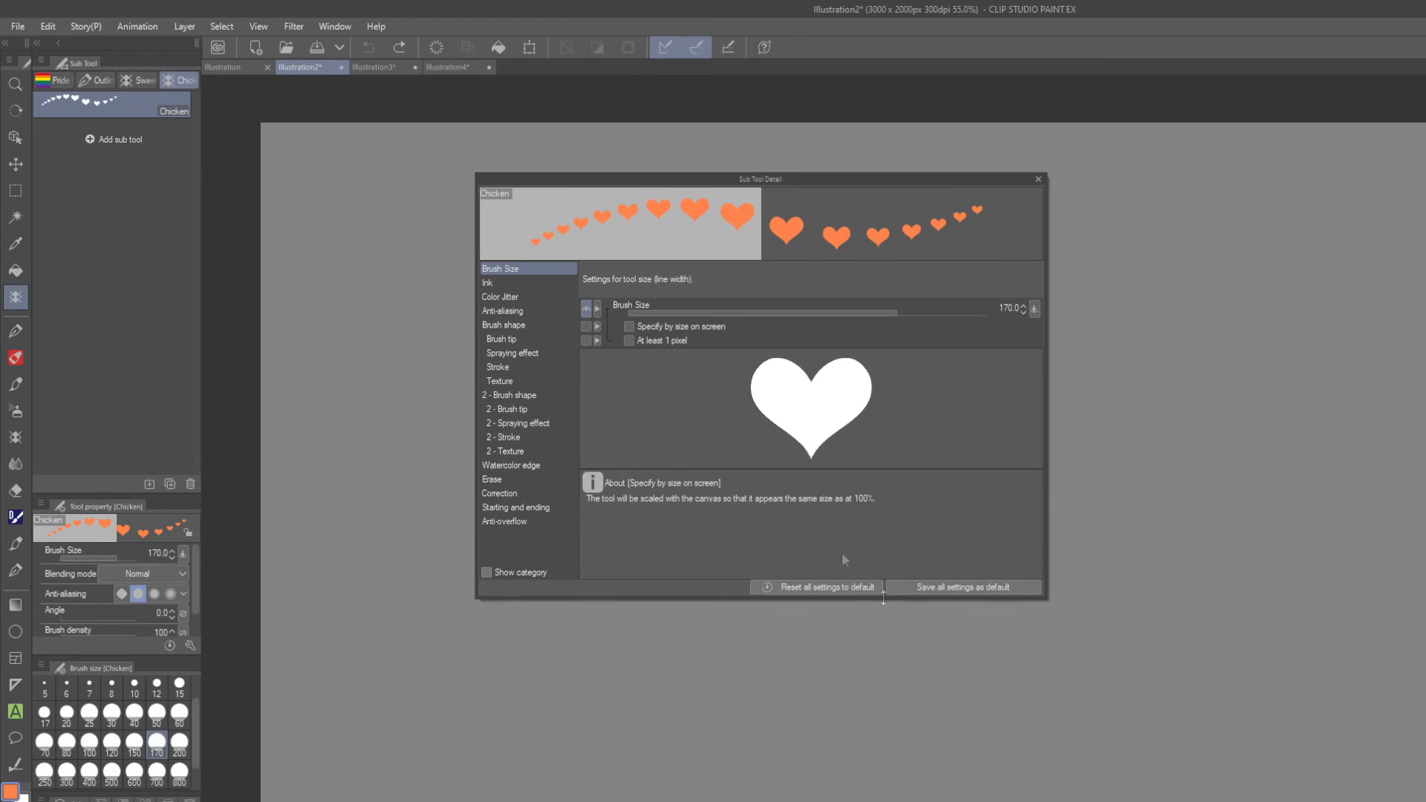
{"action": "left_click_drag", "start_coordinate": [1044, 596], "coordinate": [1231, 730]}
{"action": "left_click_drag", "start_coordinate": [920, 176], "coordinate": [797, 179]}
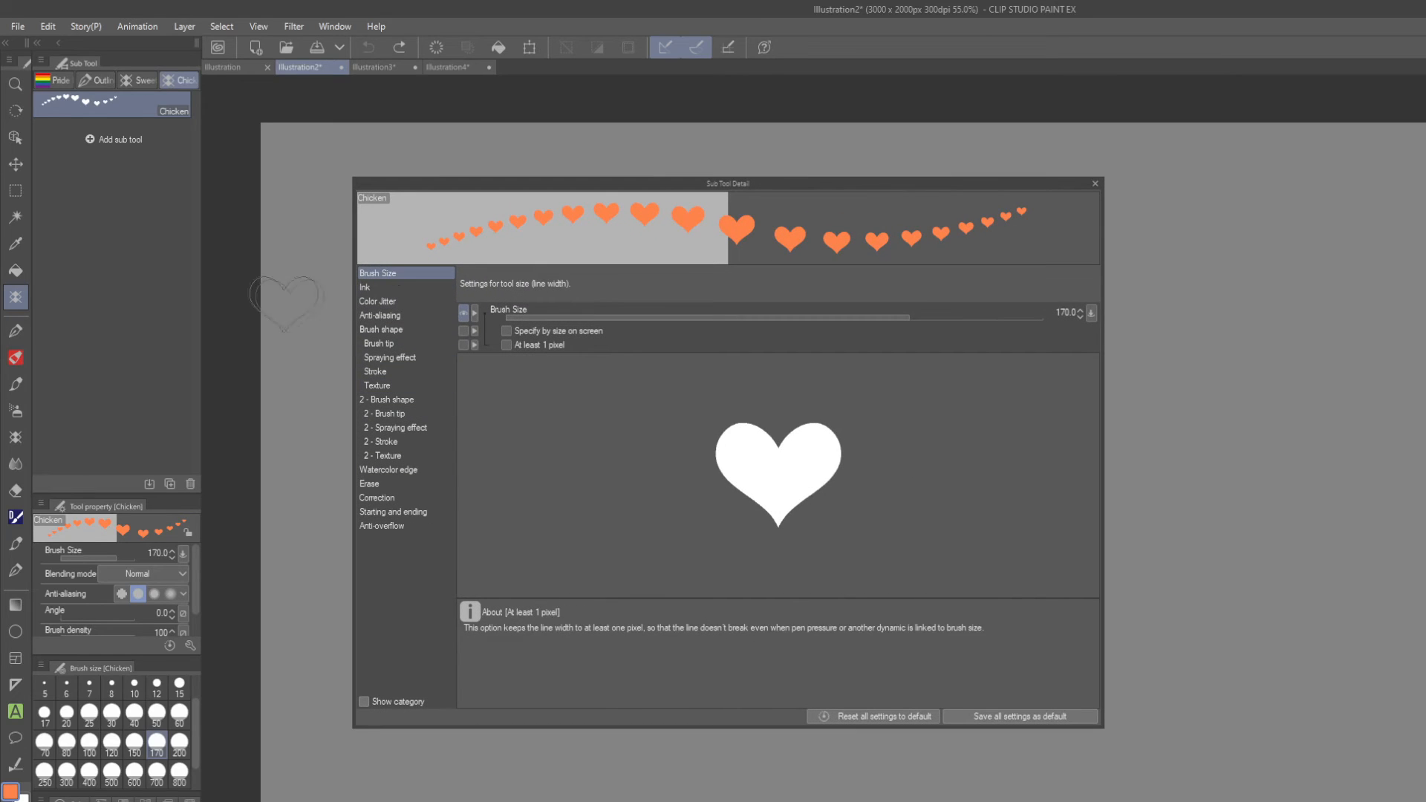
Add the chicken material as a second brush tip beside the heart, and close the brush settings.
{"action": "left_click", "coordinate": [382, 344]}
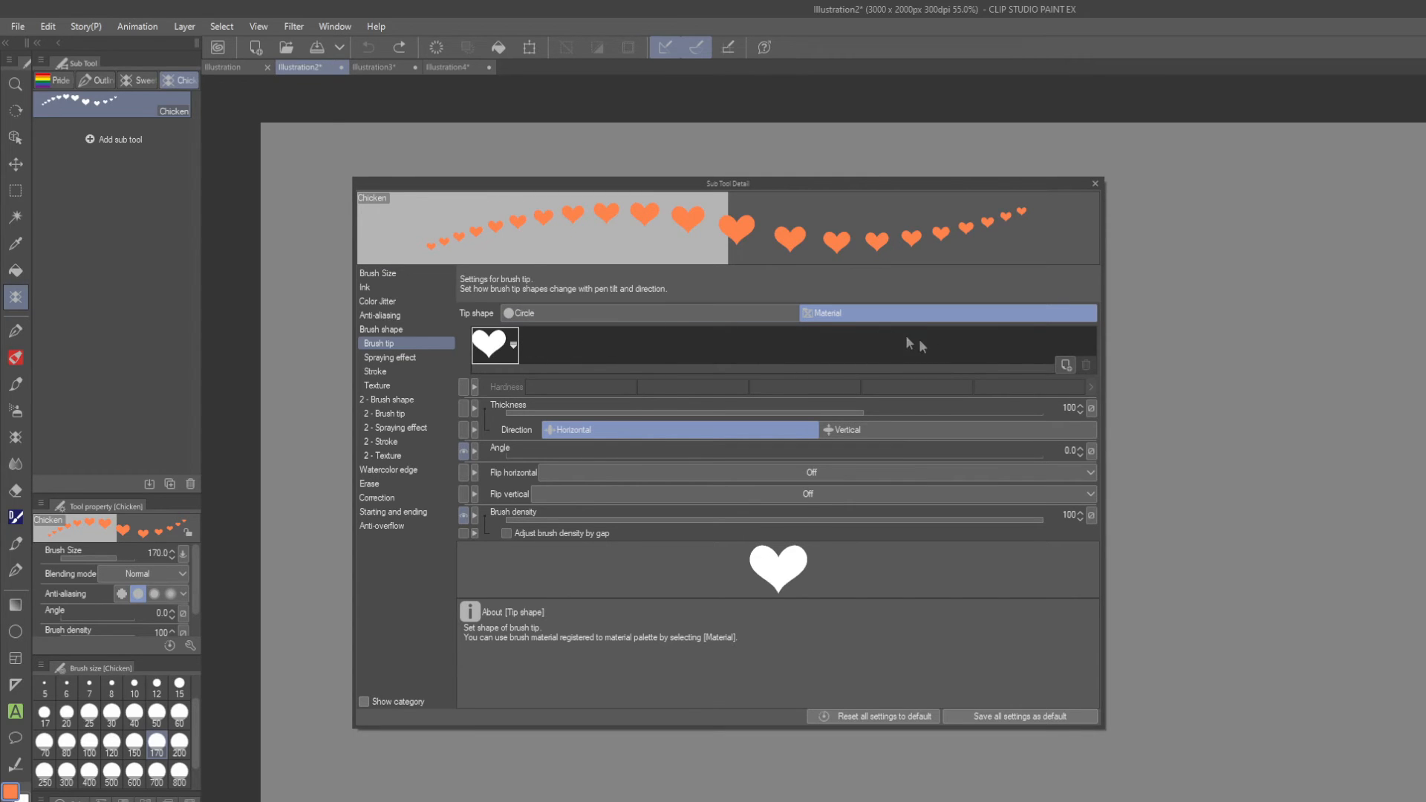
{"action": "left_click", "coordinate": [1065, 366]}
{"action": "left_click", "coordinate": [789, 357]}
{"action": "type", "text": "chicken"}
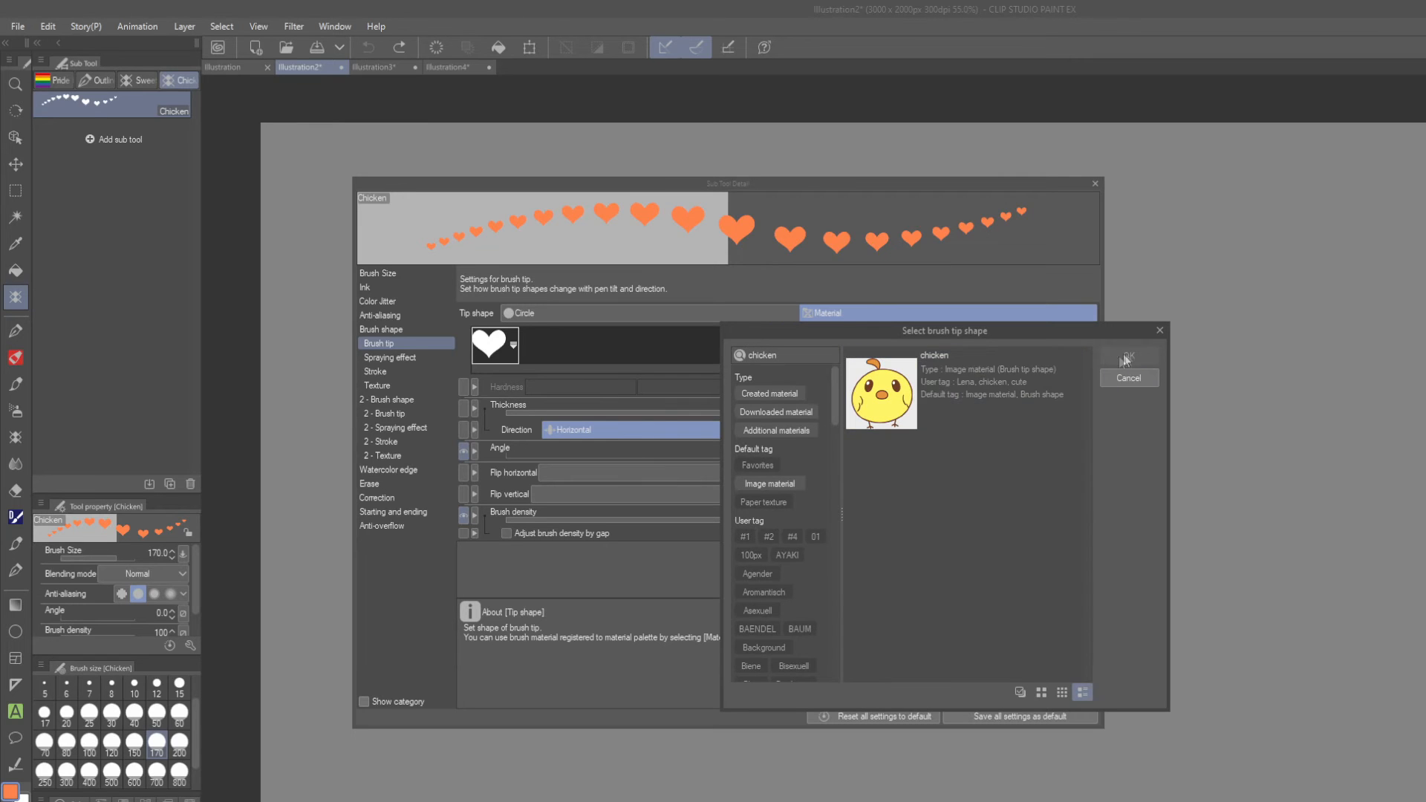
{"action": "left_click", "coordinate": [1009, 385]}
{"action": "left_click", "coordinate": [1128, 356]}
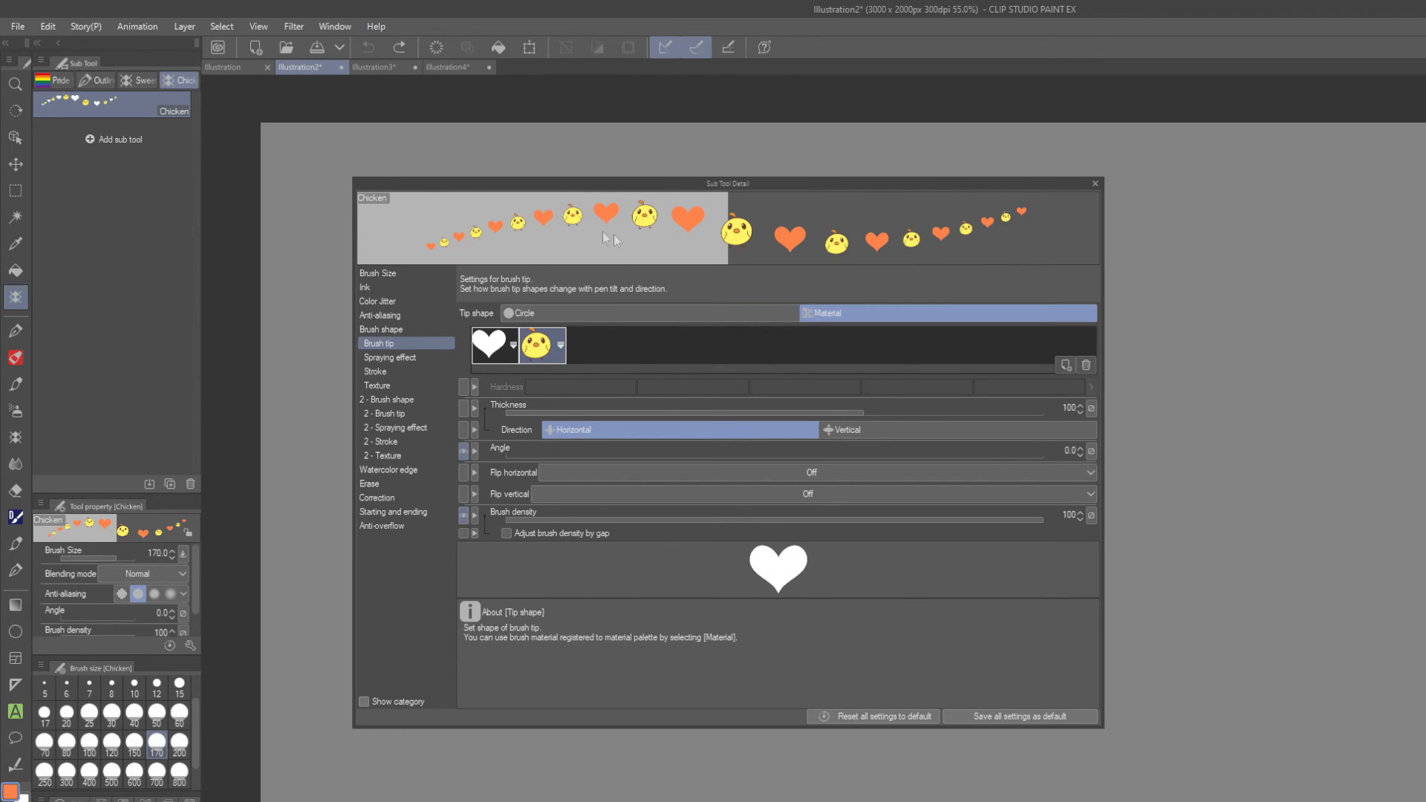
{"action": "left_click", "coordinate": [1095, 183]}
Test the heart-and-chick brush on the canvas, sample the orange of a chick's tuft and undo the test strokes.
{"action": "mouse_move", "coordinate": [510, 293]}
{"action": "left_mouse_down"}
{"action": "mouse_move", "coordinate": [585, 202]}
{"action": "mouse_move", "coordinate": [487, 427]}
{"action": "mouse_move", "coordinate": [796, 356]}
{"action": "mouse_move", "coordinate": [861, 584]}
{"action": "mouse_move", "coordinate": [1240, 472]}
{"action": "mouse_move", "coordinate": [1320, 691]}
{"action": "mouse_move", "coordinate": [1059, 775]}
{"action": "mouse_move", "coordinate": [584, 675]}
{"action": "mouse_move", "coordinate": [556, 793]}
{"action": "mouse_move", "coordinate": [1285, 175]}
{"action": "mouse_move", "coordinate": [1144, 441]}
{"action": "mouse_move", "coordinate": [743, 278]}
{"action": "mouse_move", "coordinate": [629, 406]}
{"action": "mouse_move", "coordinate": [701, 503]}
{"action": "left_mouse_up"}
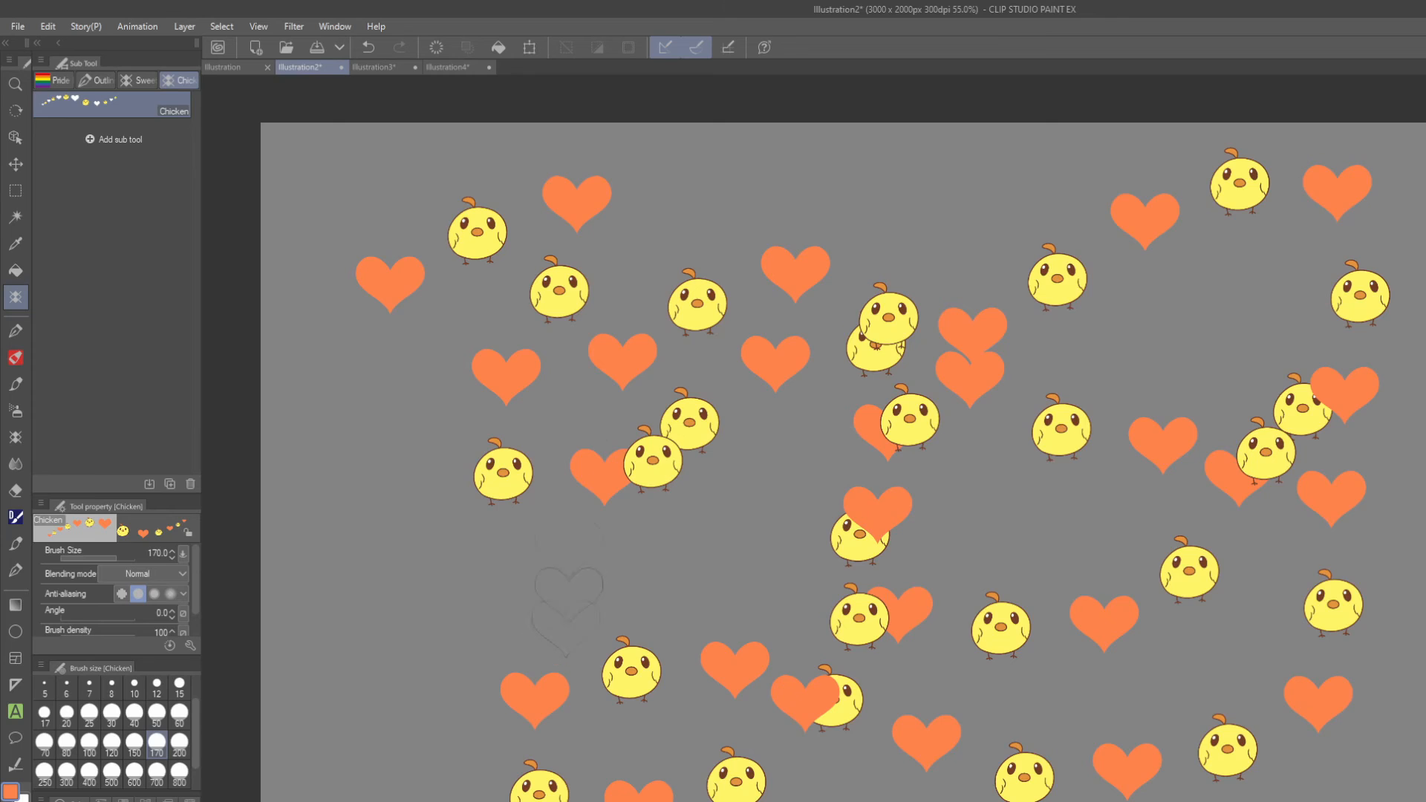
{"action": "scroll", "coordinate": [691, 386], "scroll_direction": "up", "scroll_amount": 2}
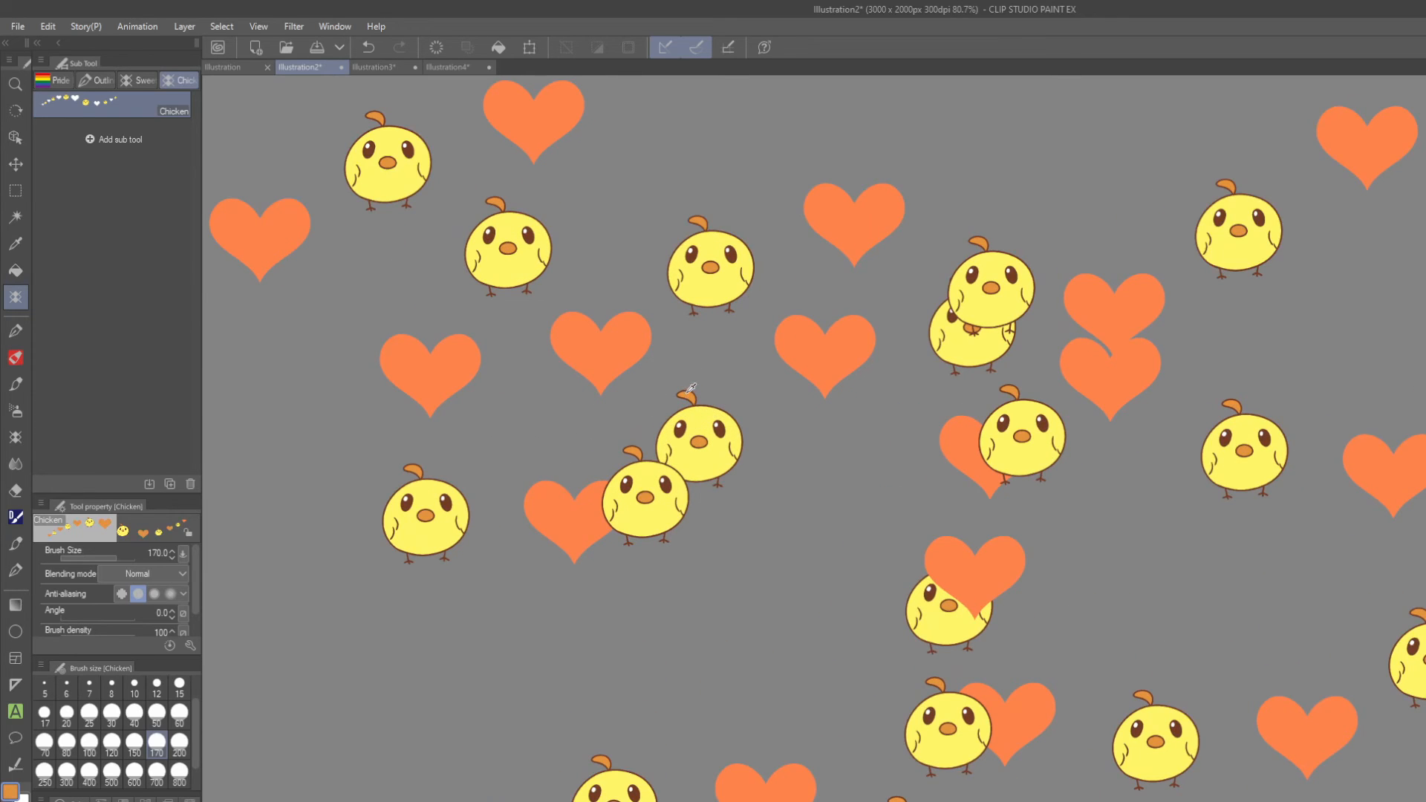
{"action": "scroll", "coordinate": [832, 438], "scroll_direction": "down", "scroll_amount": 2}
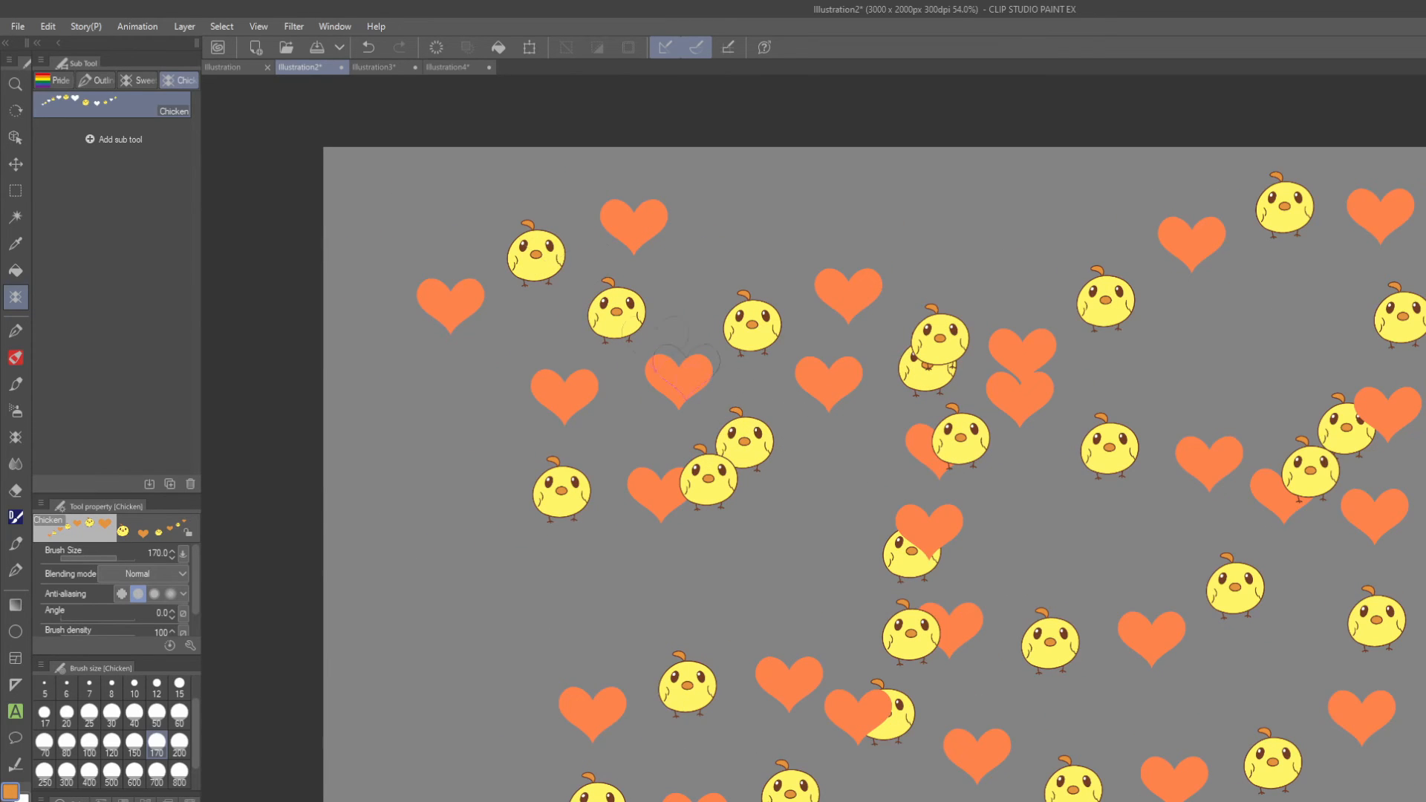
{"action": "left_click", "coordinate": [367, 48]}
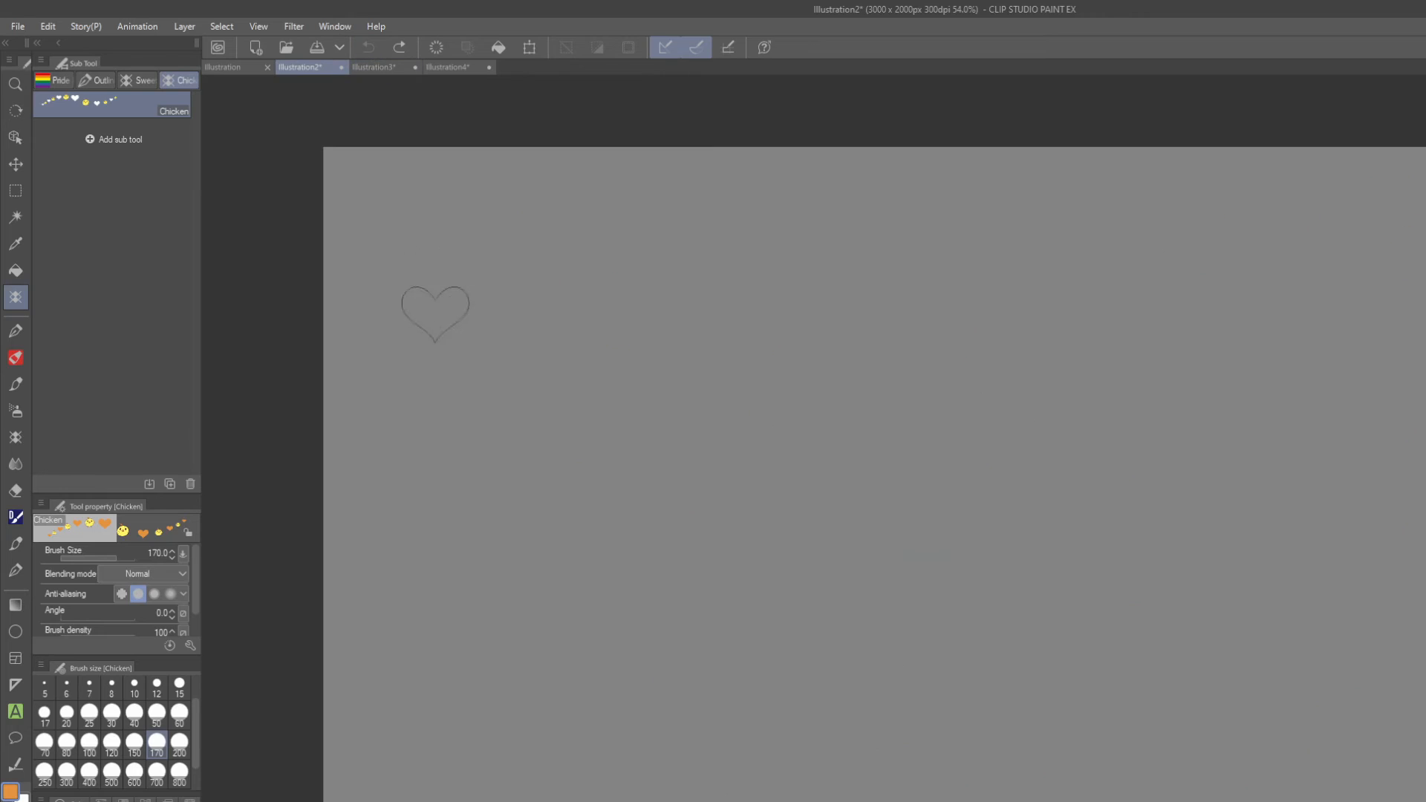
Paint test strokes with the drawing colour set to orange and to yellow, and undo them.
{"action": "key", "text": "ctrl+y"}
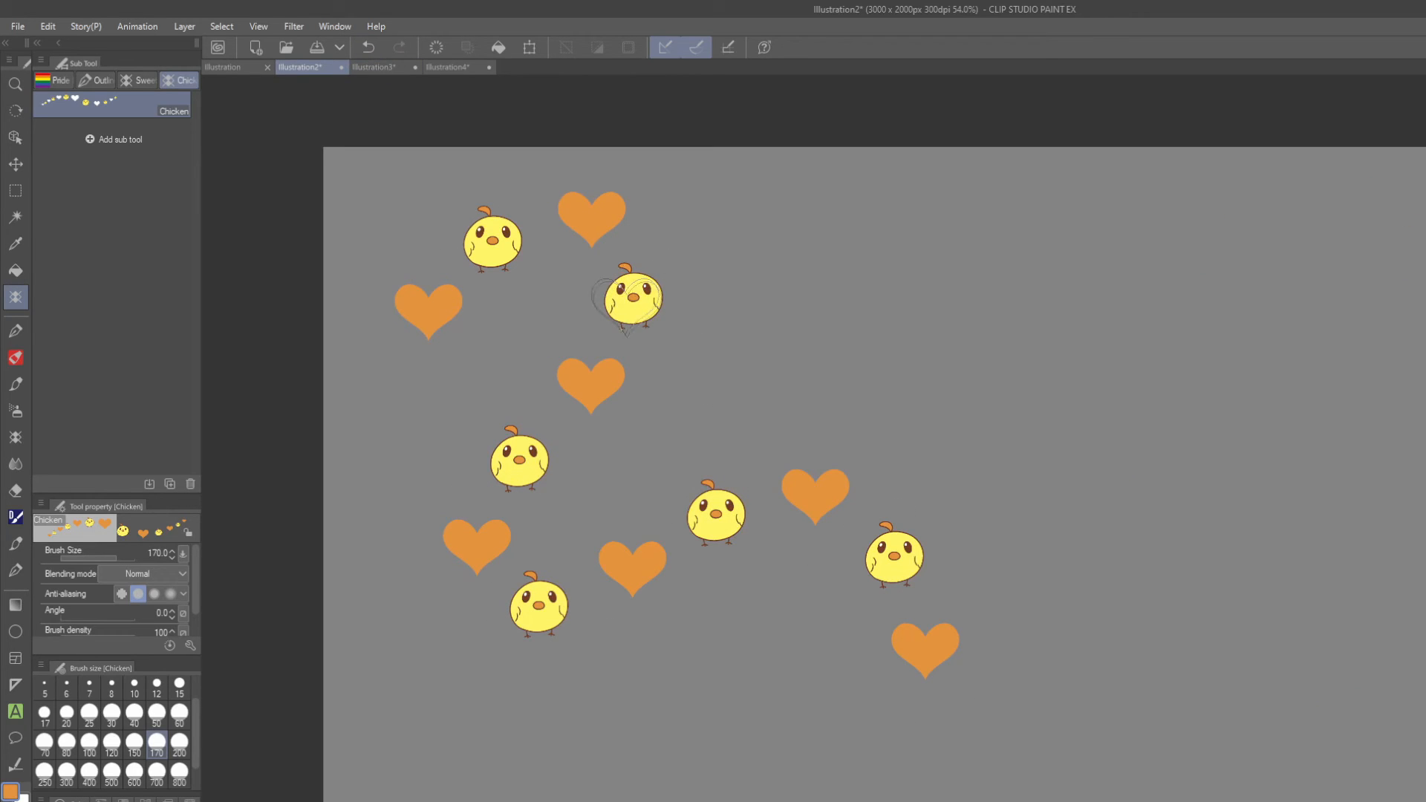
{"action": "mouse_move", "coordinate": [691, 258]}
{"action": "left_mouse_down"}
{"action": "mouse_move", "coordinate": [859, 366]}
{"action": "mouse_move", "coordinate": [1146, 684]}
{"action": "mouse_move", "coordinate": [553, 672]}
{"action": "mouse_move", "coordinate": [690, 788]}
{"action": "mouse_move", "coordinate": [1121, 515]}
{"action": "mouse_move", "coordinate": [1321, 461]}
{"action": "mouse_move", "coordinate": [1337, 312]}
{"action": "left_mouse_up"}
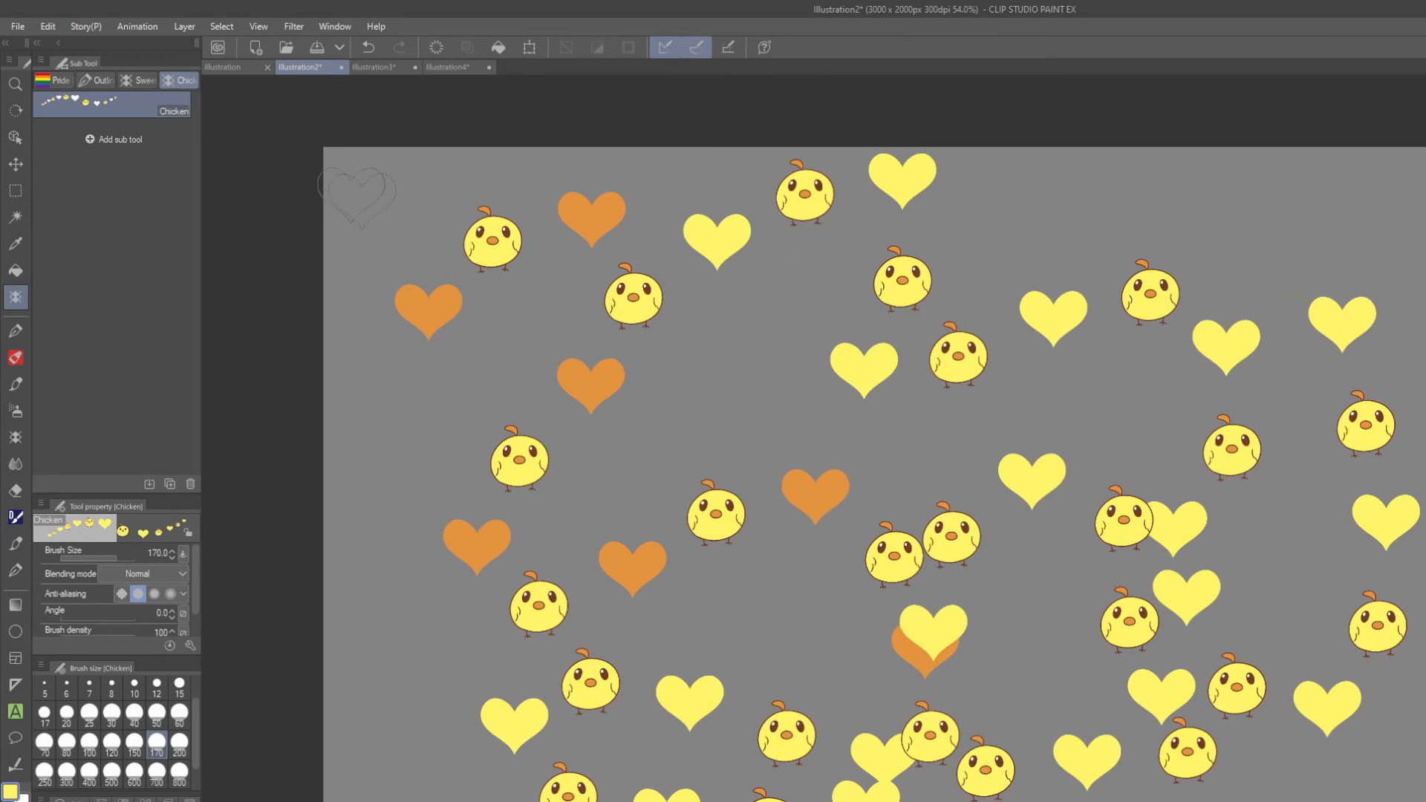
{"action": "left_click", "coordinate": [370, 50]}
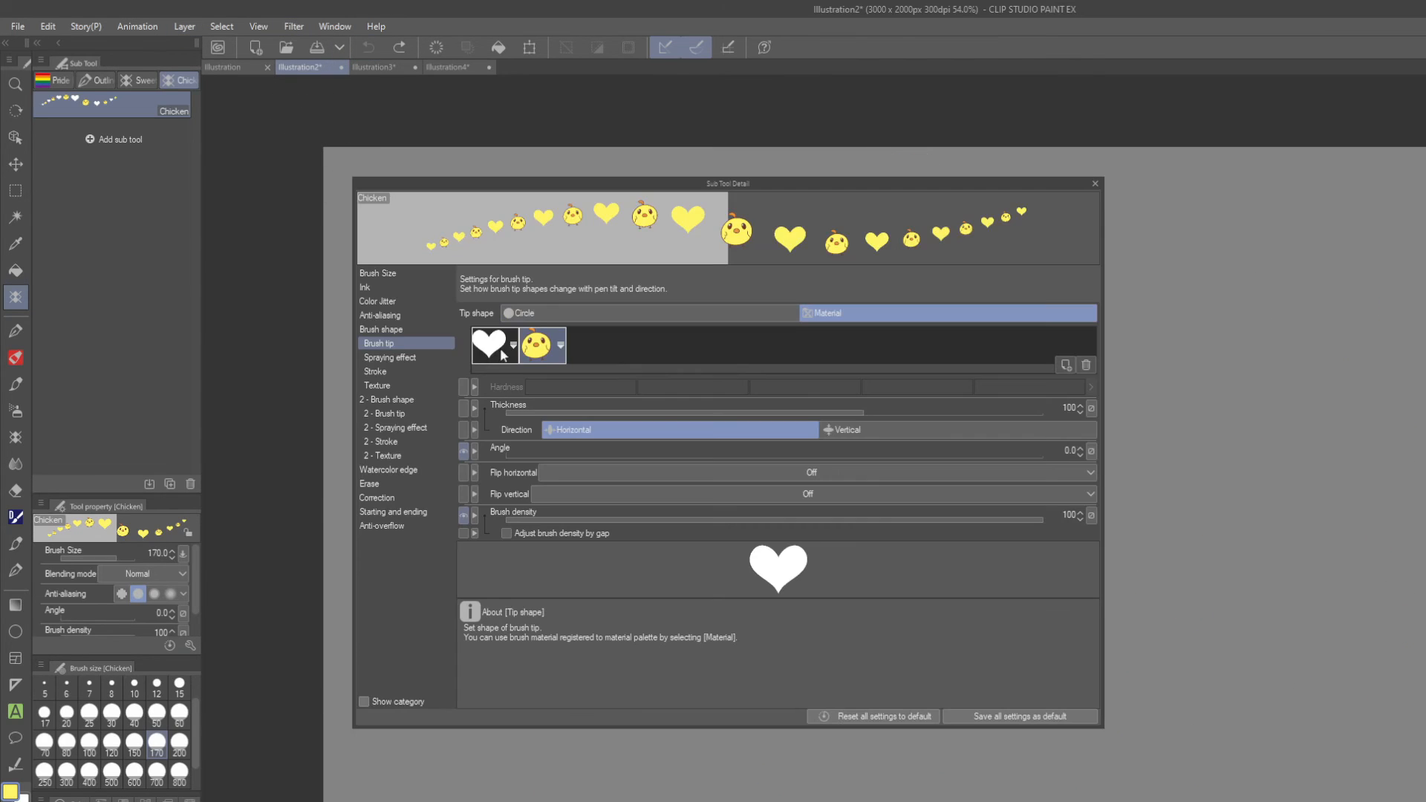
Make a chick-only brush version, Chicken 2, by deleting the heart from the brush tips.
{"action": "left_click", "coordinate": [499, 355]}
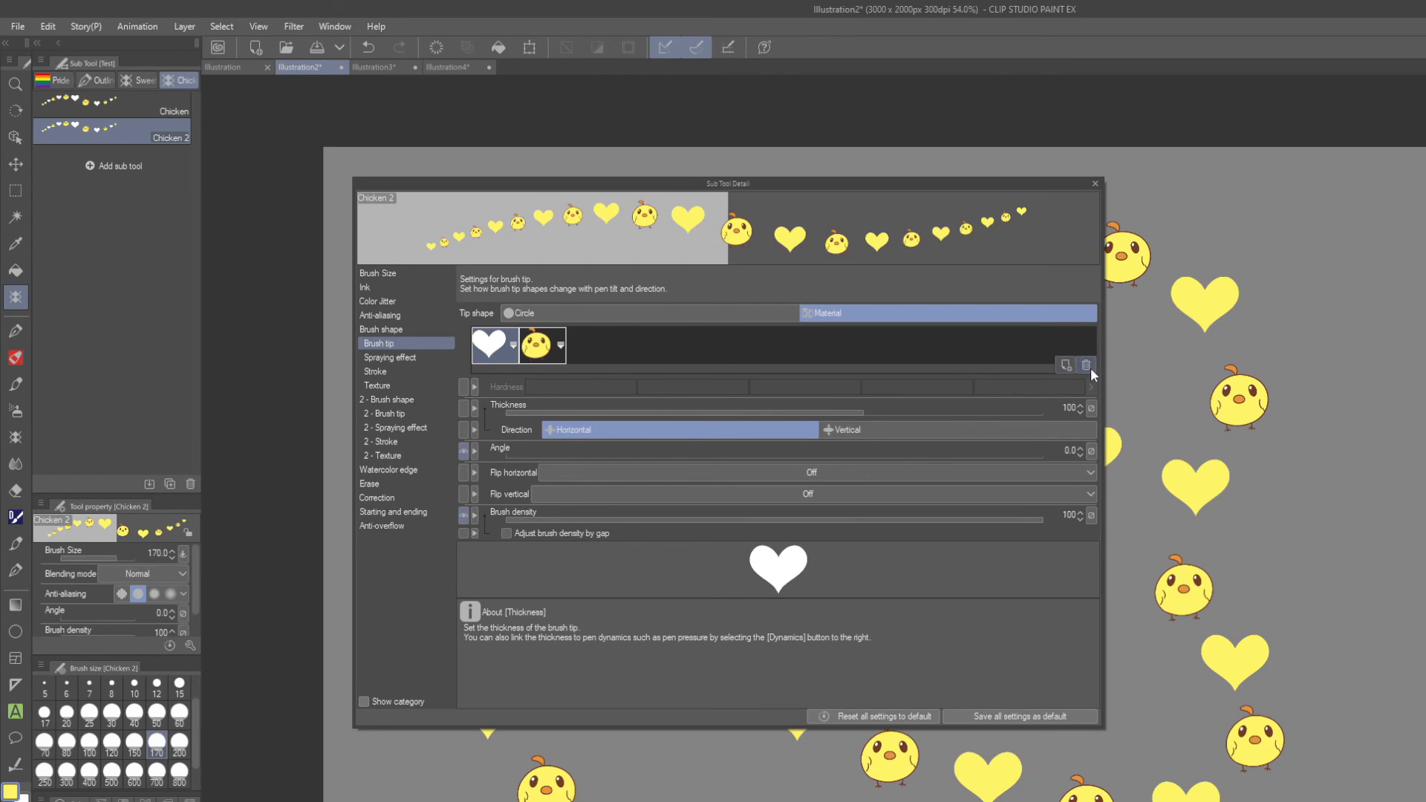
{"action": "left_click", "coordinate": [1088, 365]}
{"action": "left_click", "coordinate": [1094, 183]}
Paint test strokes with the chick-only brush across the canvas and clear all strokes again.
{"action": "mouse_move", "coordinate": [711, 204]}
{"action": "left_mouse_down"}
{"action": "mouse_move", "coordinate": [856, 208]}
{"action": "mouse_move", "coordinate": [1006, 251]}
{"action": "mouse_move", "coordinate": [1340, 404]}
{"action": "mouse_move", "coordinate": [810, 564]}
{"action": "mouse_move", "coordinate": [854, 743]}
{"action": "left_mouse_up"}
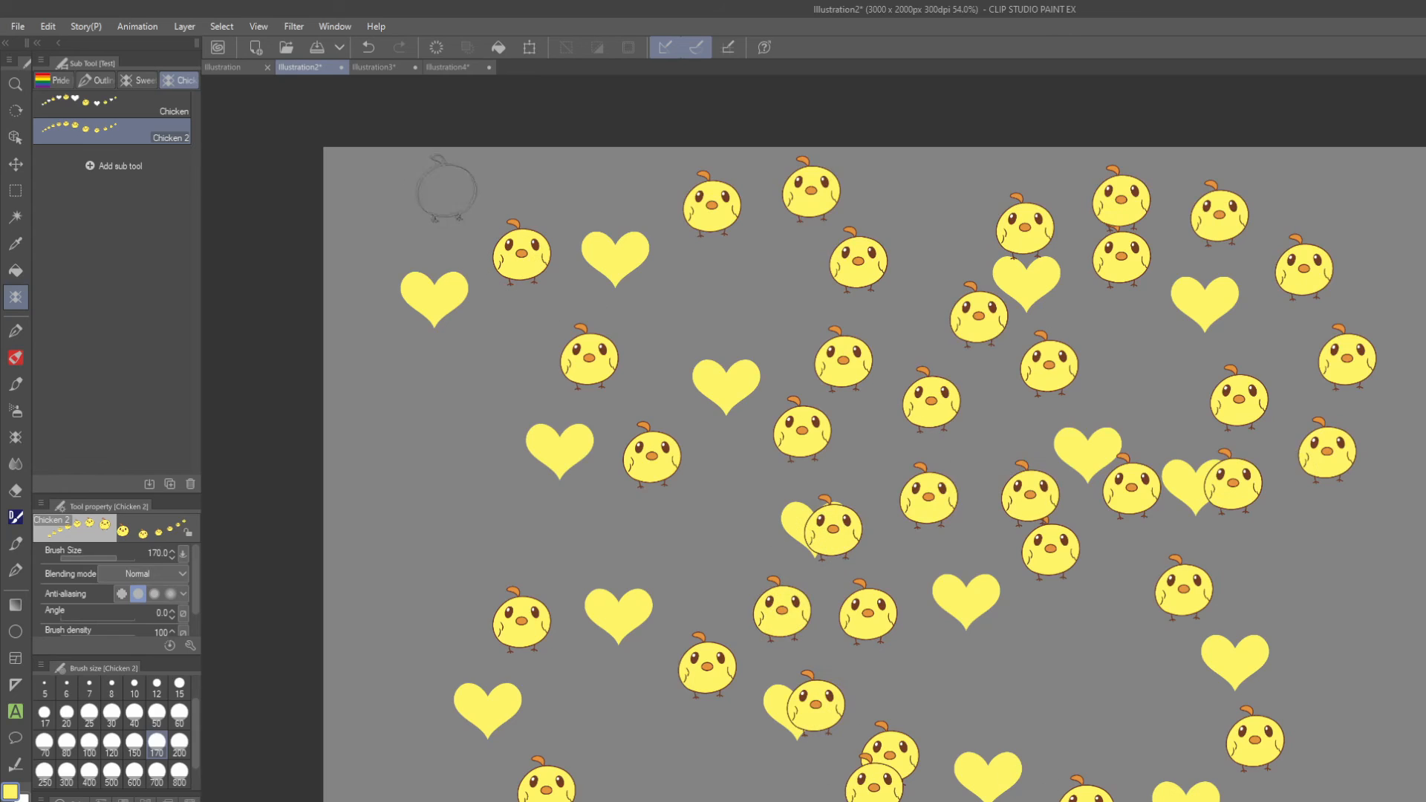
{"action": "left_click", "coordinate": [369, 47]}
{"action": "left_click", "coordinate": [369, 47]}
{"action": "mouse_move", "coordinate": [589, 249]}
{"action": "left_mouse_down"}
{"action": "mouse_move", "coordinate": [694, 285]}
{"action": "mouse_move", "coordinate": [619, 510]}
{"action": "mouse_move", "coordinate": [937, 404]}
{"action": "mouse_move", "coordinate": [1140, 548]}
{"action": "mouse_move", "coordinate": [1102, 768]}
{"action": "mouse_move", "coordinate": [1338, 472]}
{"action": "mouse_move", "coordinate": [1221, 277]}
{"action": "left_mouse_up"}
{"action": "left_click", "coordinate": [367, 46]}
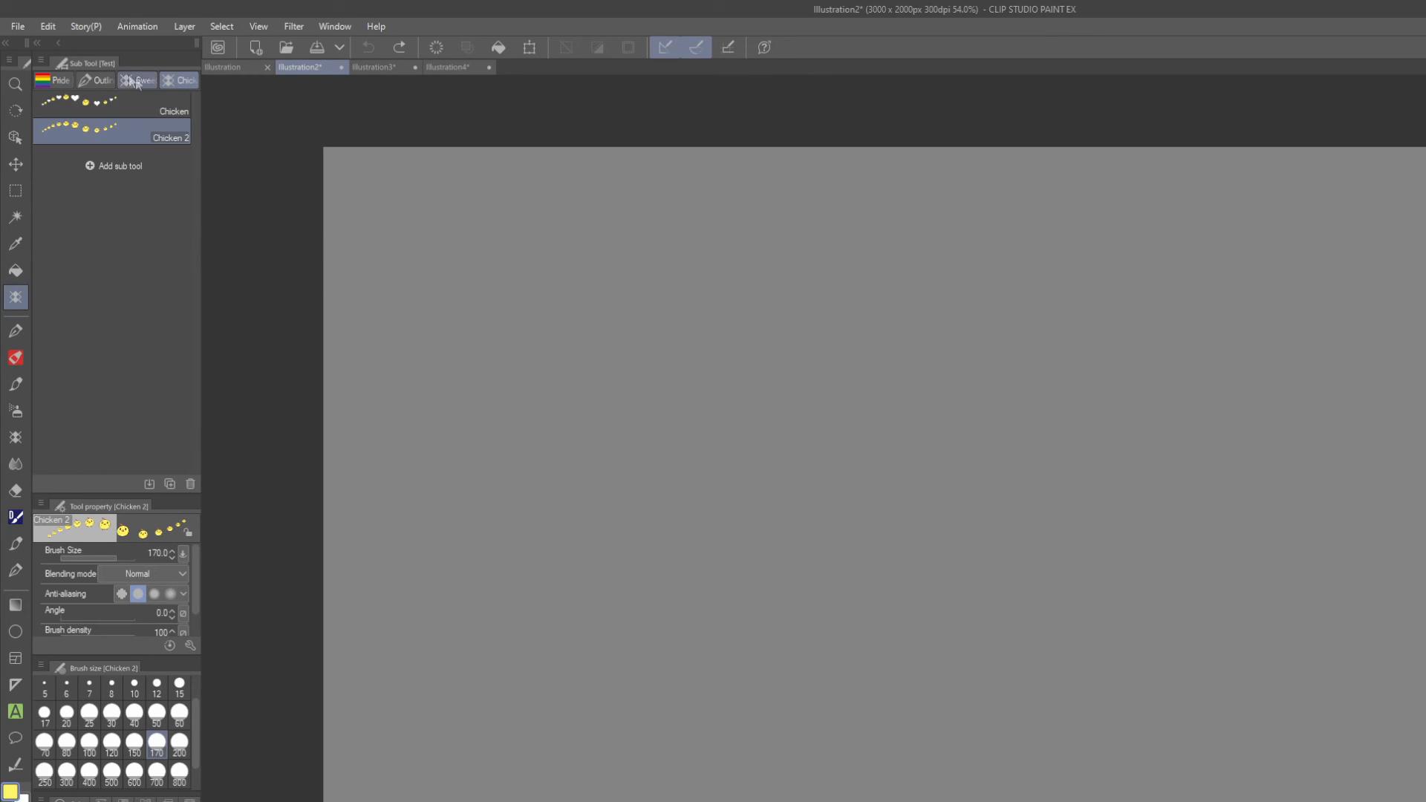
Switch to the SweetAnimals brush in the custom brush groups.
{"action": "left_click", "coordinate": [99, 83]}
{"action": "left_click", "coordinate": [130, 81]}
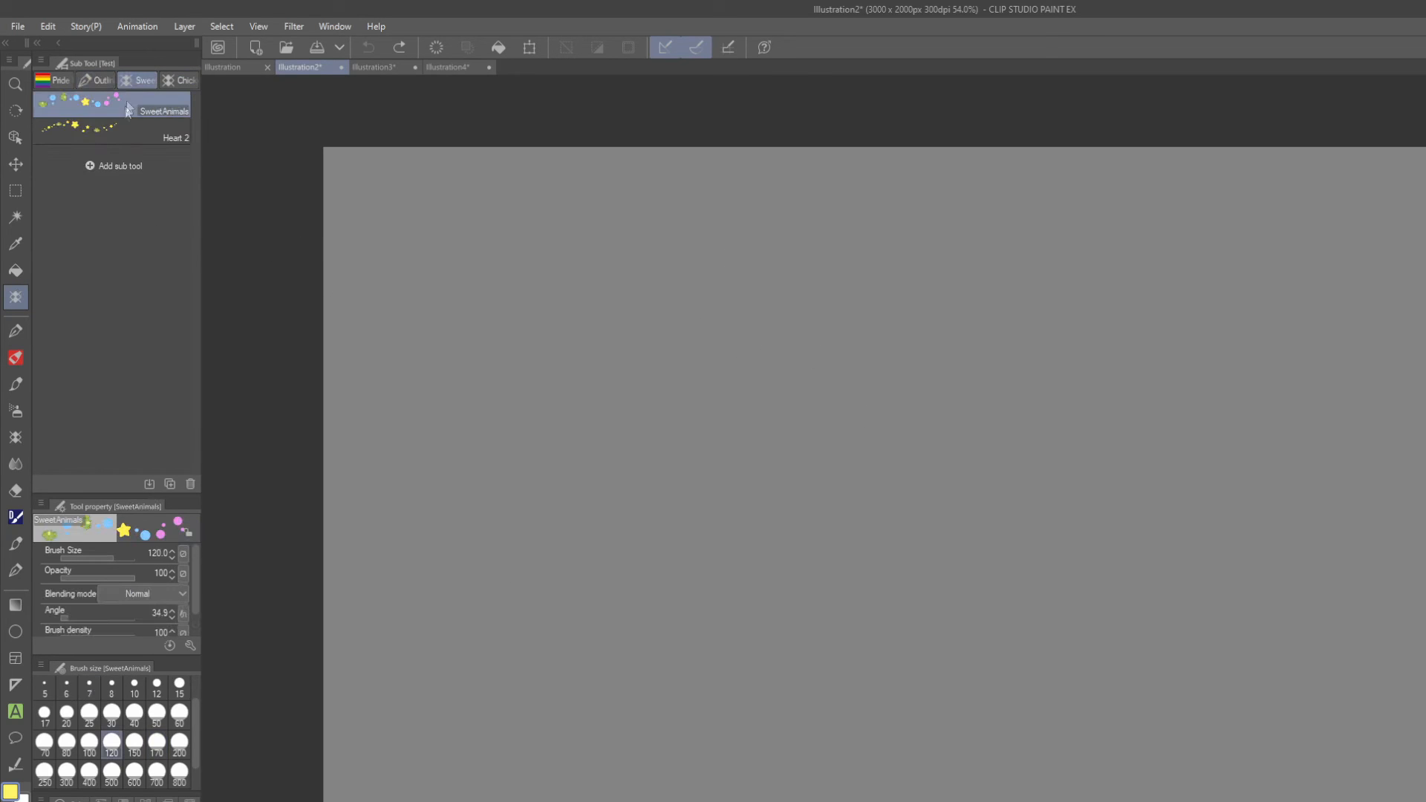
Add the chick material as an additional brush tip shape of the SweetAnimals brush.
{"action": "left_click", "coordinate": [153, 135]}
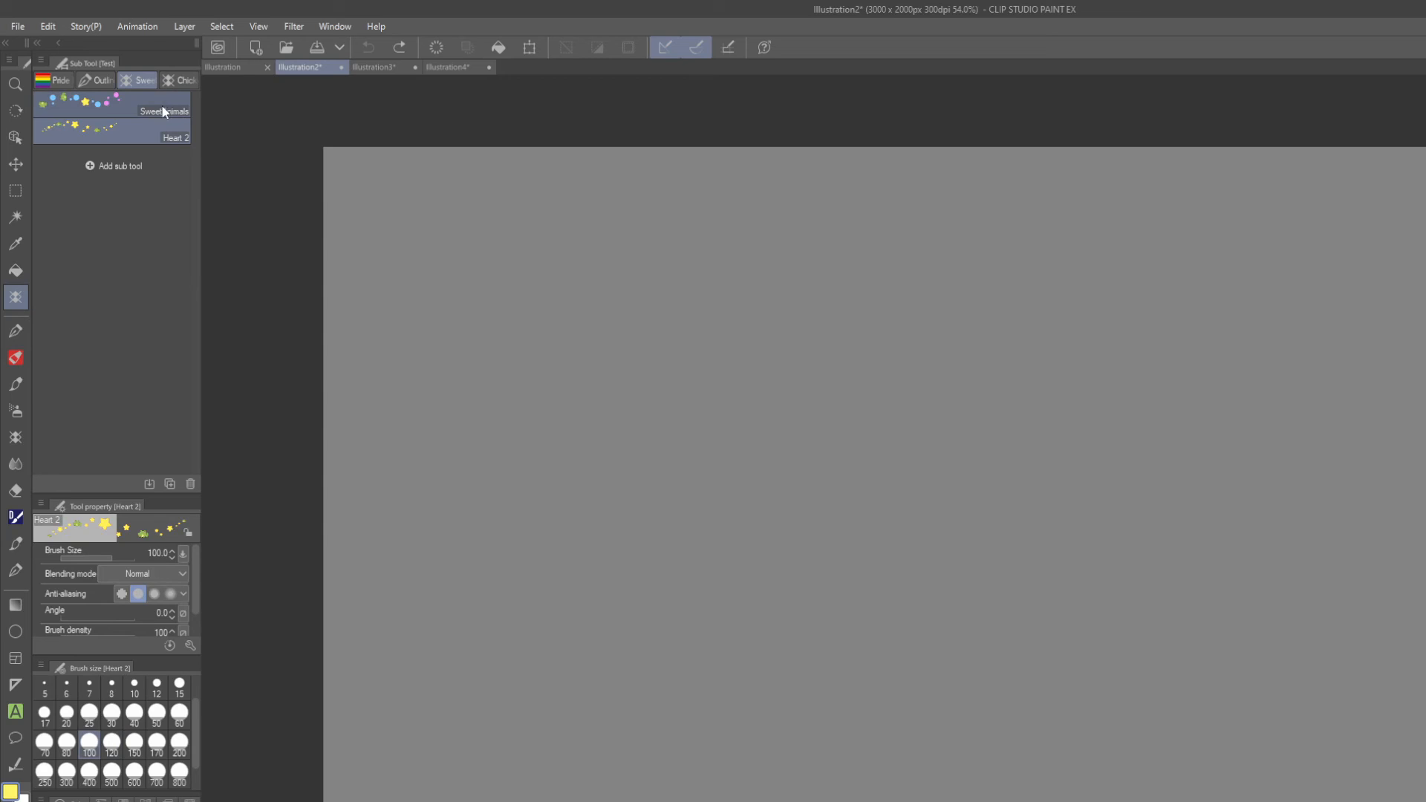
{"action": "left_click", "coordinate": [160, 113]}
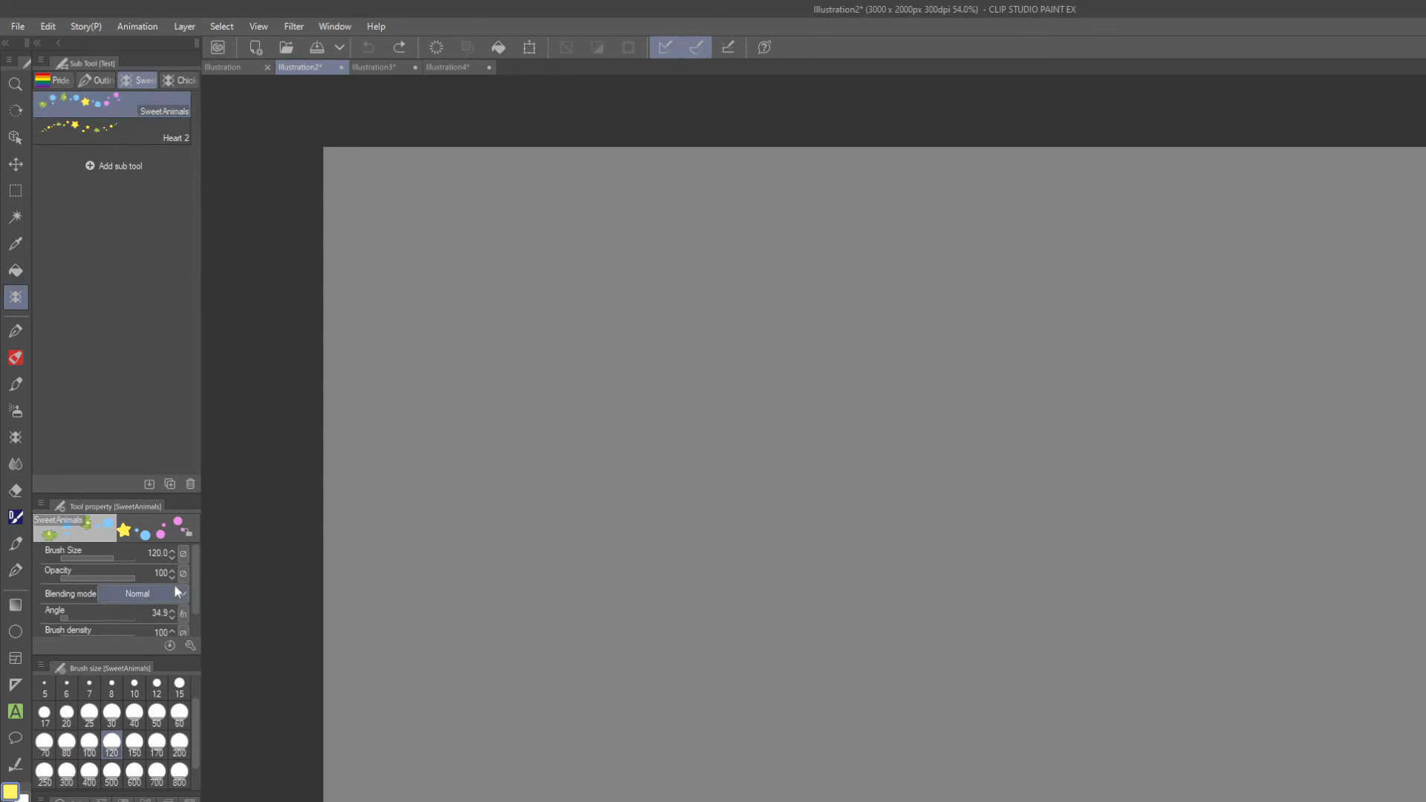
{"action": "left_click", "coordinate": [190, 645]}
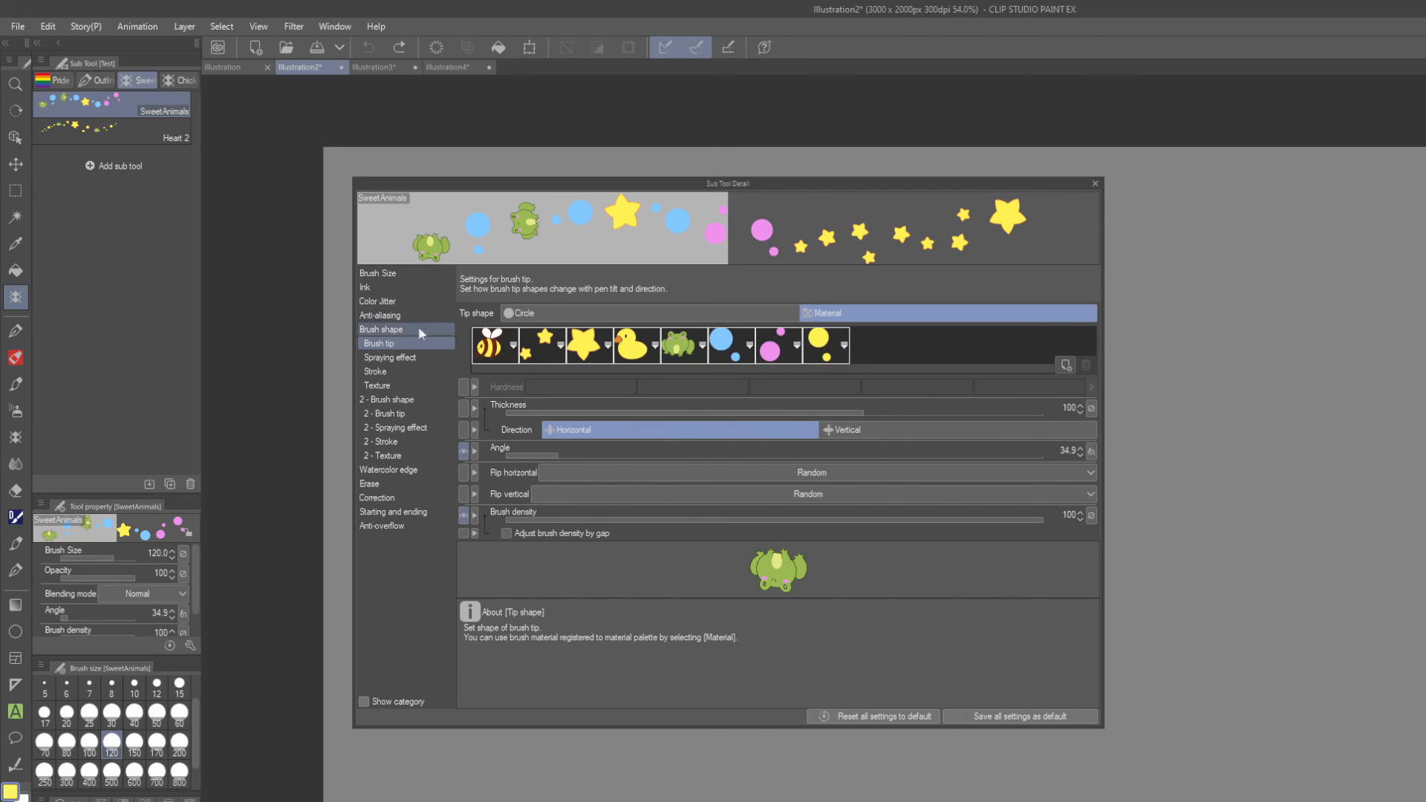
{"action": "left_click", "coordinate": [1062, 365]}
{"action": "left_click", "coordinate": [792, 355]}
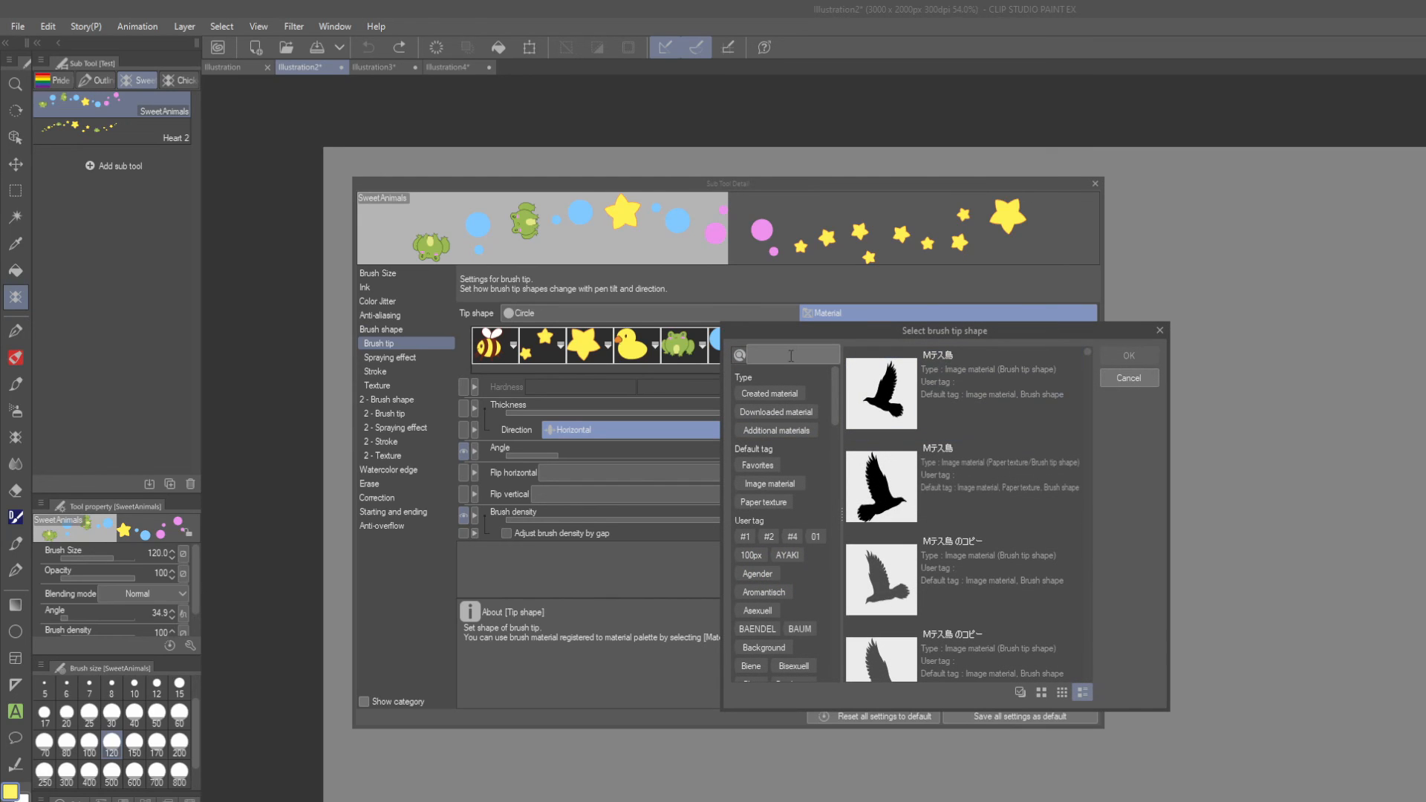
{"action": "type", "text": "c"}
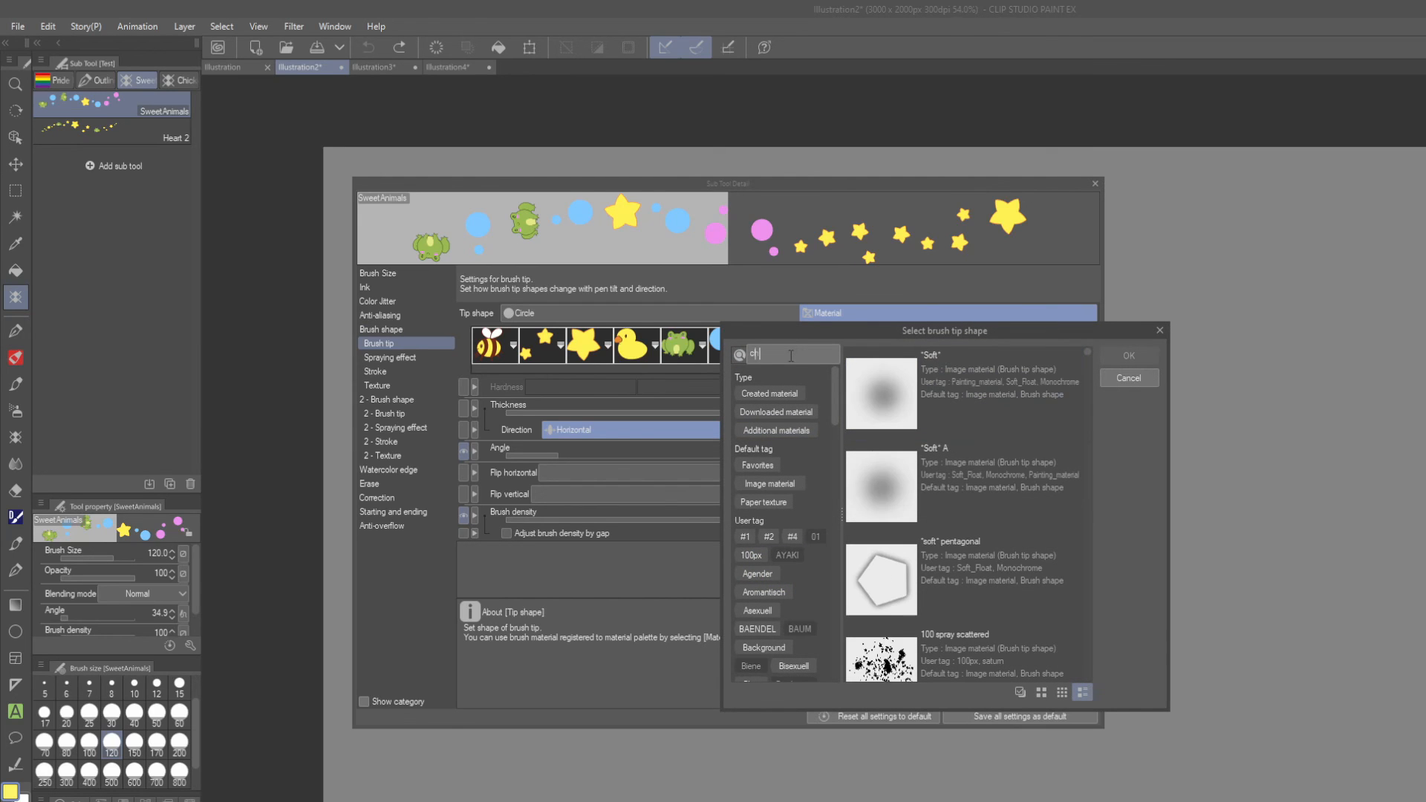
{"action": "type", "text": "hik"}
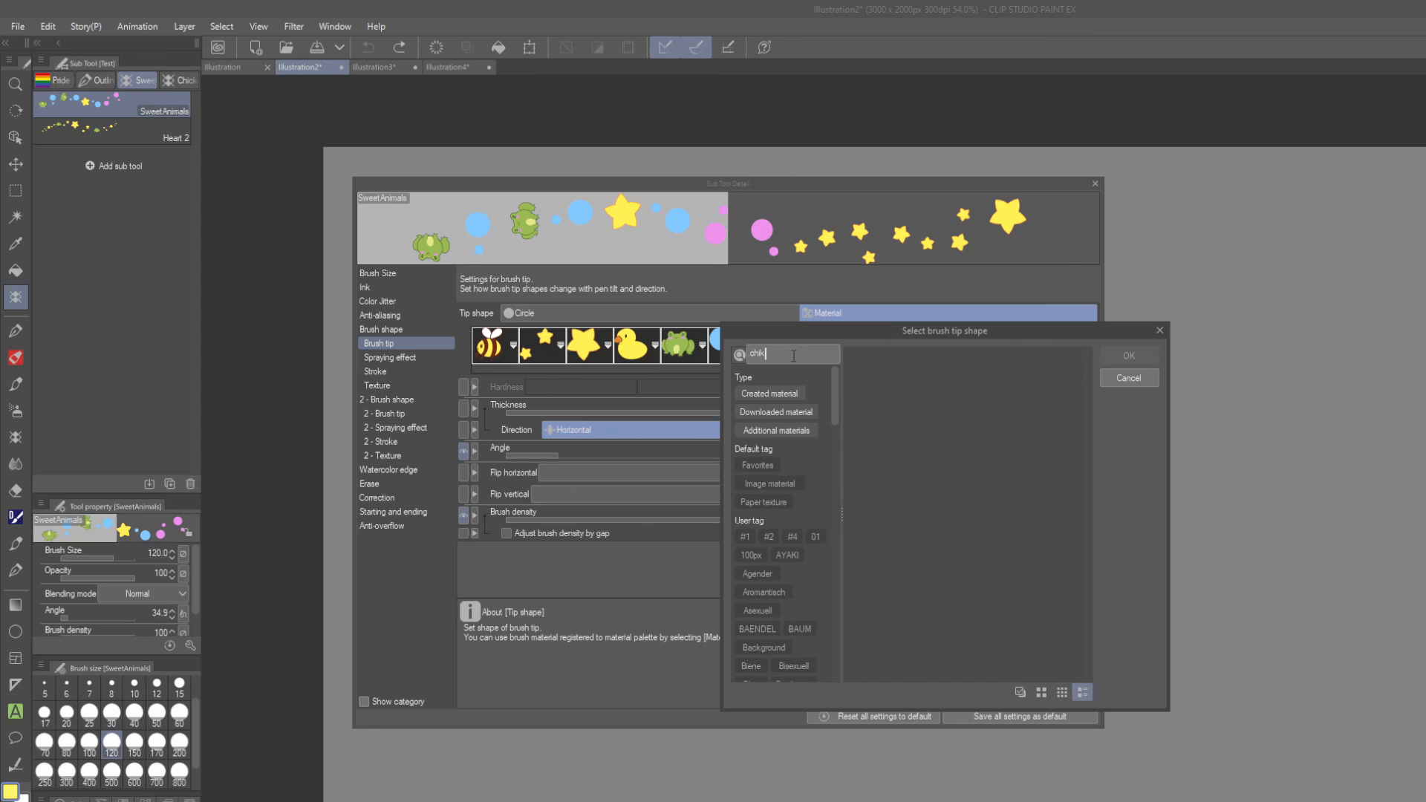
{"action": "key", "text": "BackSpace"}
{"action": "left_click", "coordinate": [1073, 373]}
{"action": "left_click", "coordinate": [1128, 356]}
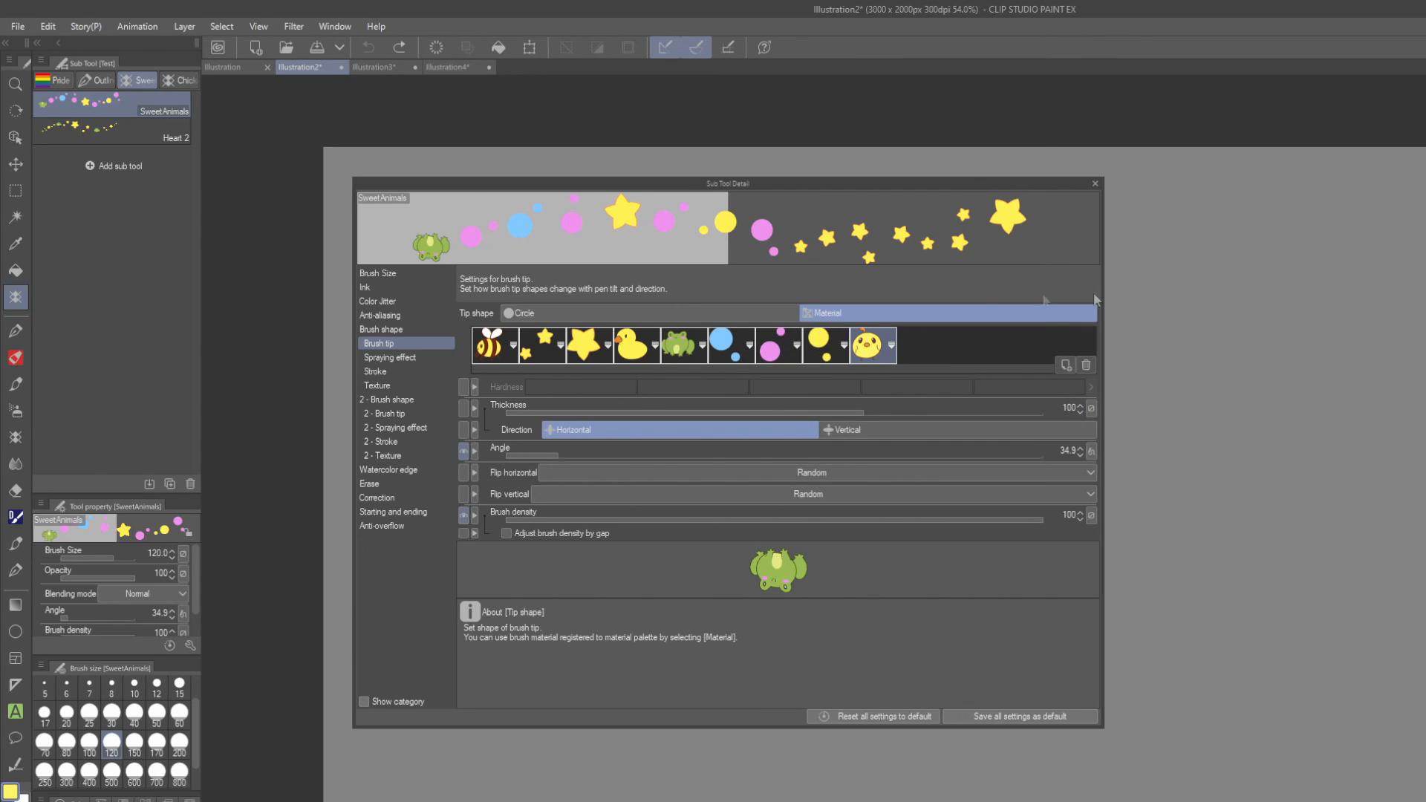
{"action": "left_click", "coordinate": [1094, 183]}
Paint test strokes with the extended SweetAnimals brush across the canvas and undo them all.
{"action": "mouse_move", "coordinate": [449, 227]}
{"action": "left_mouse_down"}
{"action": "mouse_move", "coordinate": [562, 208]}
{"action": "mouse_move", "coordinate": [512, 363]}
{"action": "mouse_move", "coordinate": [587, 441]}
{"action": "mouse_move", "coordinate": [732, 331]}
{"action": "mouse_move", "coordinate": [1003, 509]}
{"action": "mouse_move", "coordinate": [1047, 344]}
{"action": "mouse_move", "coordinate": [1183, 299]}
{"action": "mouse_move", "coordinate": [1220, 551]}
{"action": "mouse_move", "coordinate": [624, 665]}
{"action": "mouse_move", "coordinate": [512, 700]}
{"action": "left_mouse_up"}
{"action": "scroll", "coordinate": [951, 520], "scroll_direction": "up", "scroll_amount": 3}
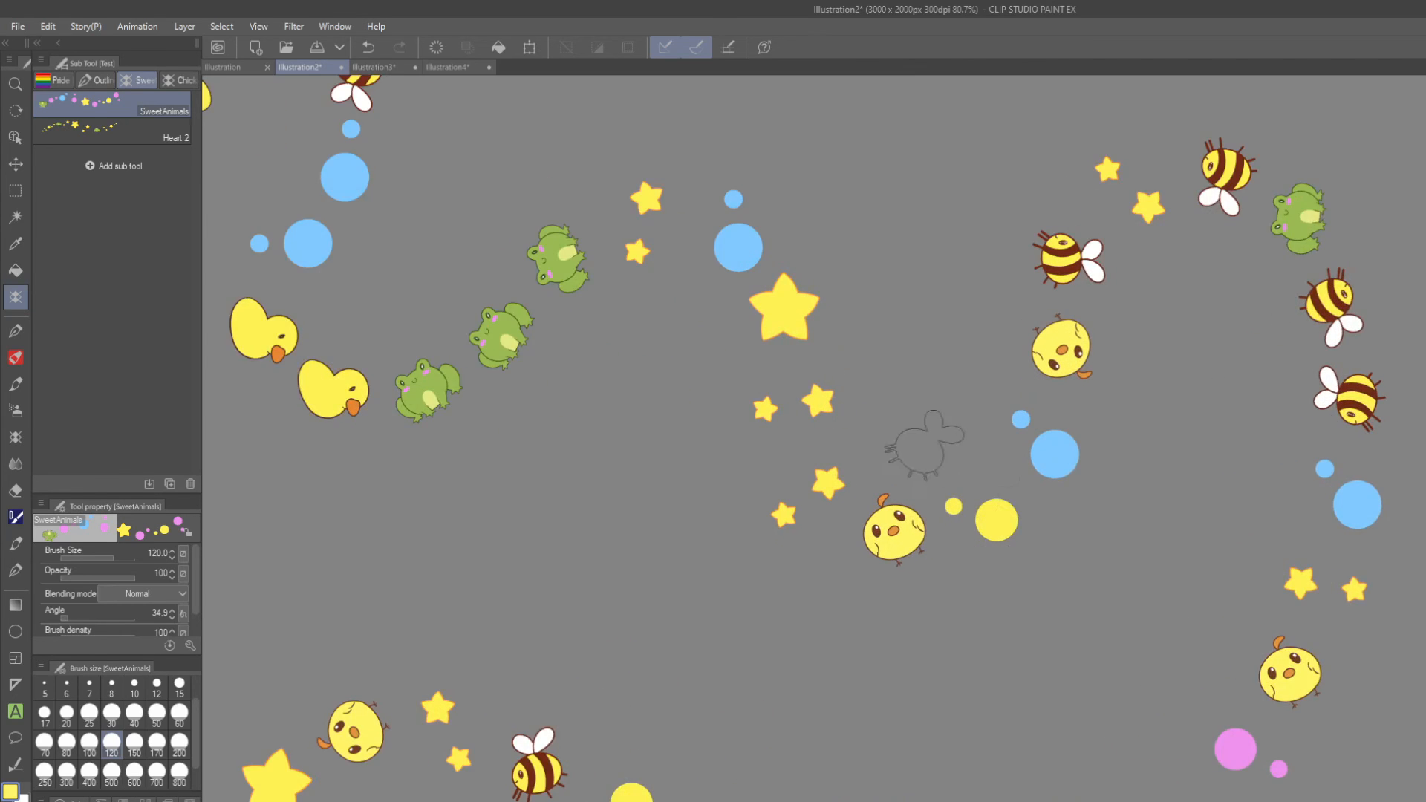
{"action": "scroll", "coordinate": [950, 520], "scroll_direction": "down", "scroll_amount": 4}
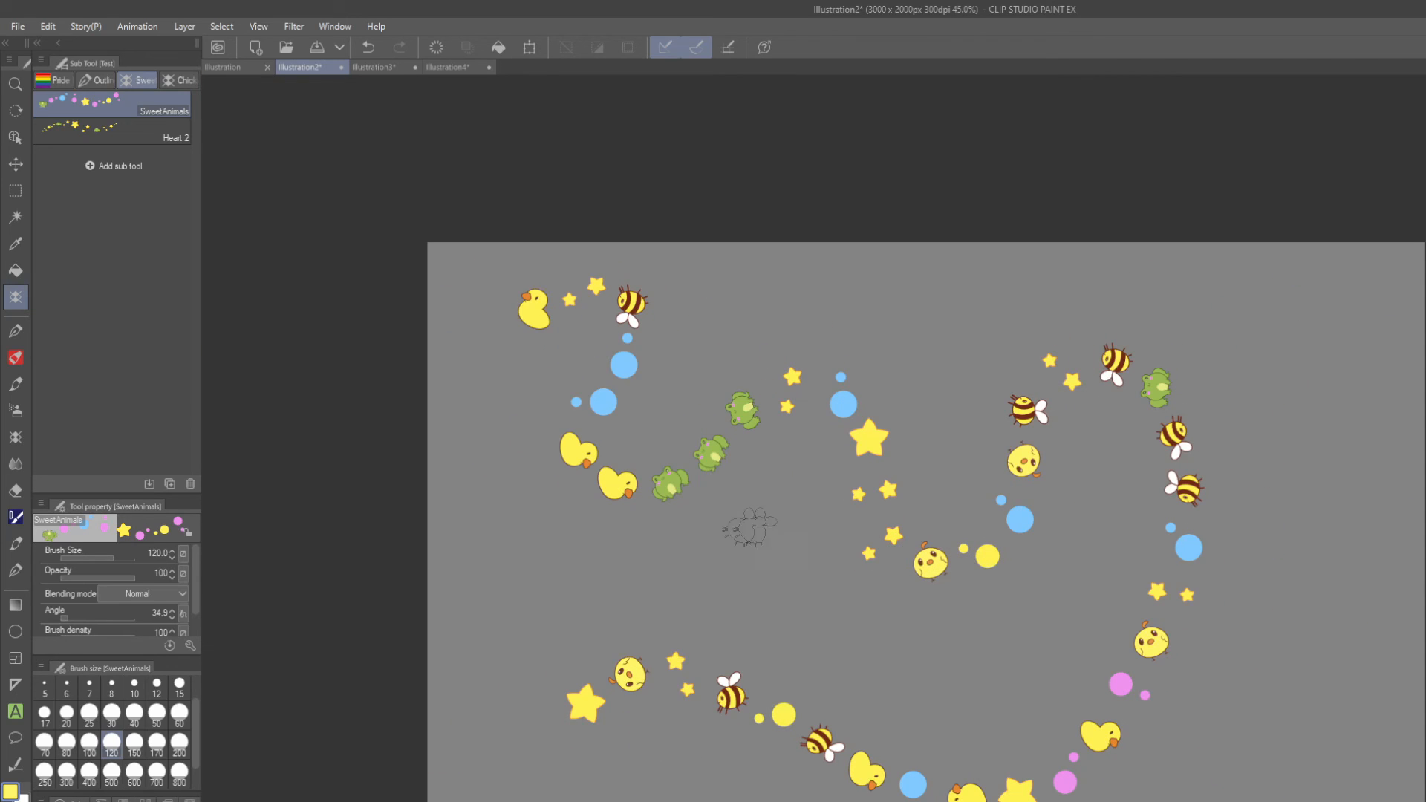
{"action": "scroll", "coordinate": [887, 520], "scroll_direction": "up", "scroll_amount": 1}
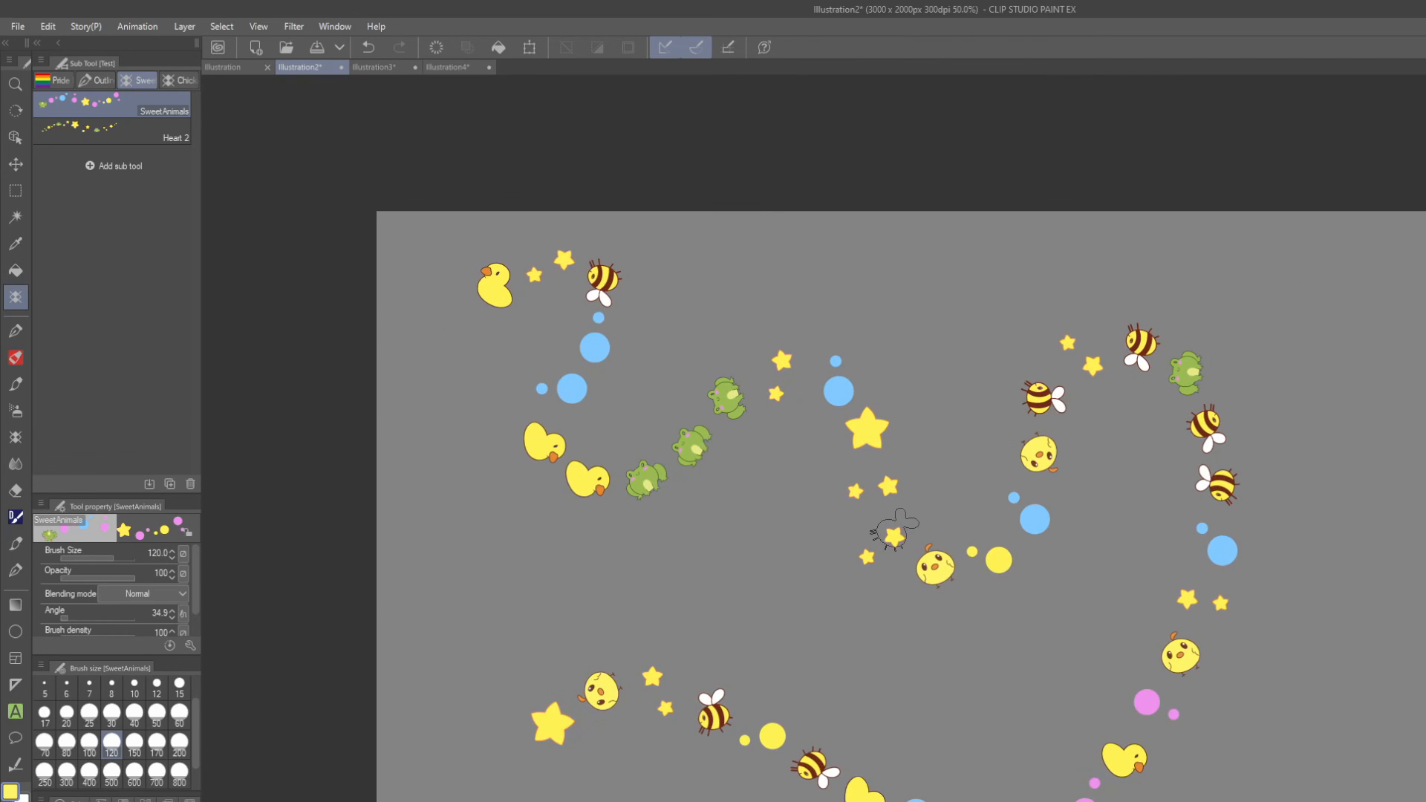
{"action": "left_click", "coordinate": [368, 47]}
{"action": "mouse_move", "coordinate": [384, 275]}
{"action": "left_mouse_down"}
{"action": "mouse_move", "coordinate": [1050, 388]}
{"action": "mouse_move", "coordinate": [1321, 280]}
{"action": "mouse_move", "coordinate": [446, 630]}
{"action": "mouse_move", "coordinate": [735, 682]}
{"action": "mouse_move", "coordinate": [1114, 560]}
{"action": "mouse_move", "coordinate": [423, 743]}
{"action": "mouse_move", "coordinate": [817, 798]}
{"action": "mouse_move", "coordinate": [1329, 601]}
{"action": "mouse_move", "coordinate": [958, 523]}
{"action": "mouse_move", "coordinate": [914, 343]}
{"action": "mouse_move", "coordinate": [696, 259]}
{"action": "mouse_move", "coordinate": [780, 724]}
{"action": "mouse_move", "coordinate": [813, 776]}
{"action": "left_mouse_up"}
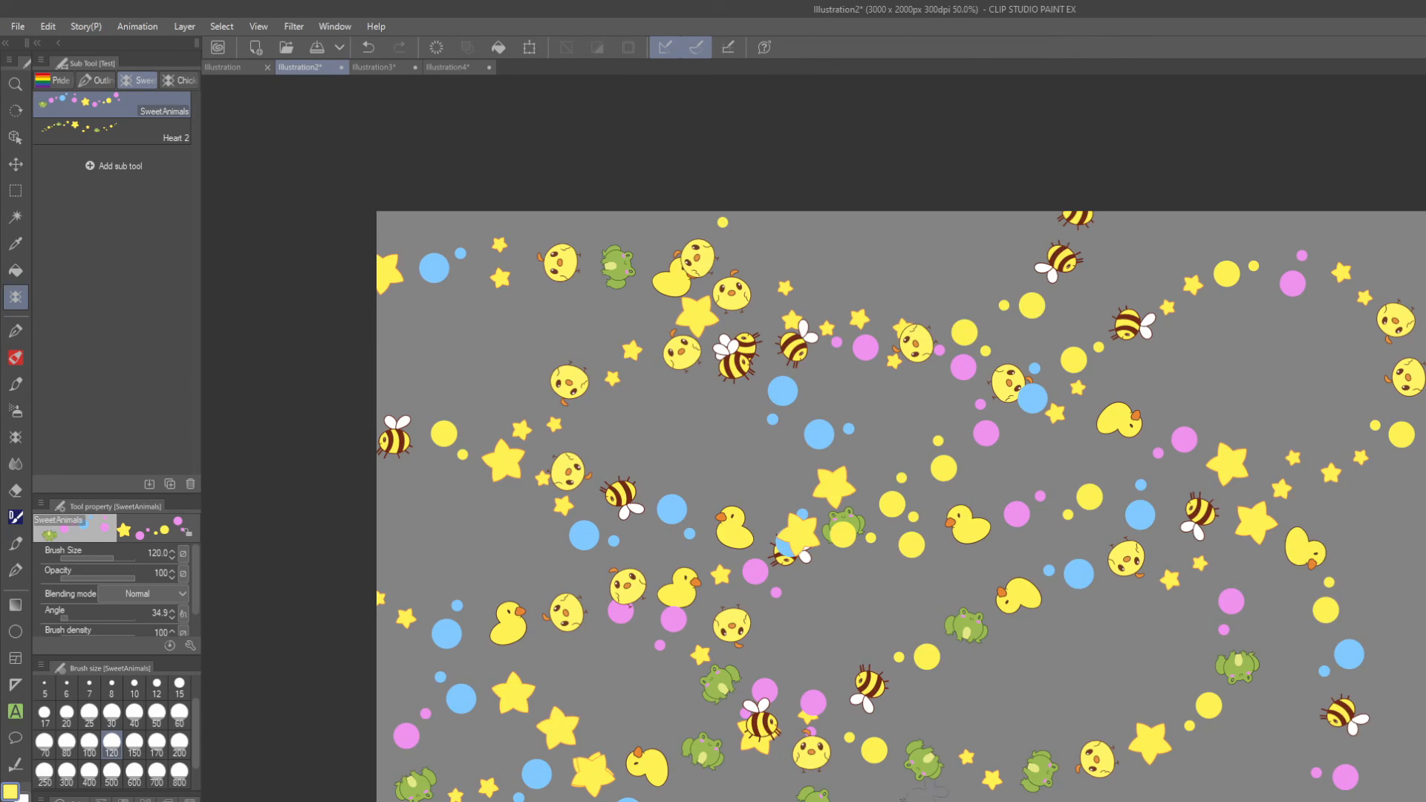
{"action": "left_click", "coordinate": [368, 47]}
Paint a winding yellow stroke on the canvas with the Chalk Brush at brush size 200.
{"action": "left_click", "coordinate": [15, 357]}
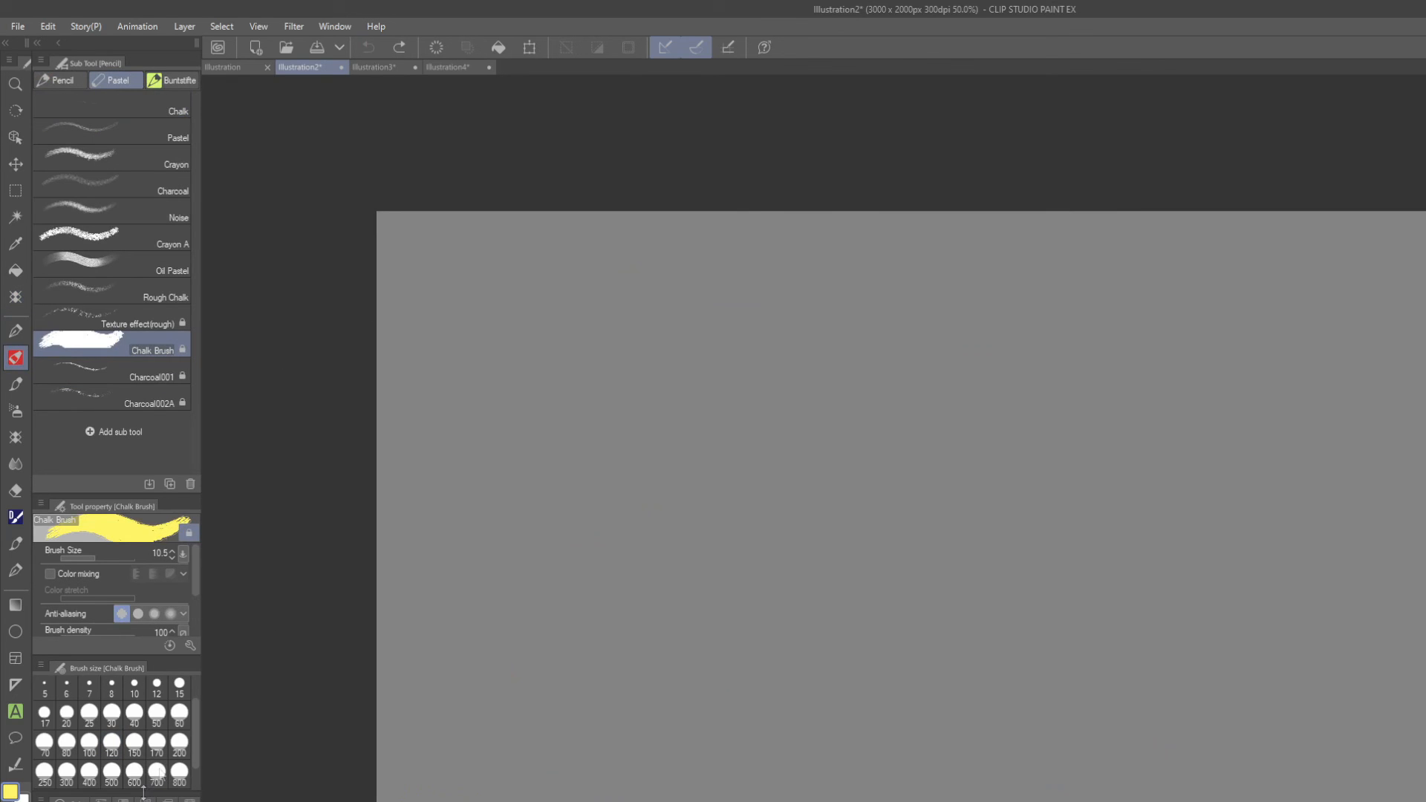
{"action": "left_click", "coordinate": [179, 742]}
{"action": "mouse_move", "coordinate": [568, 397]}
{"action": "left_mouse_down"}
{"action": "mouse_move", "coordinate": [534, 416]}
{"action": "mouse_move", "coordinate": [638, 564]}
{"action": "mouse_move", "coordinate": [824, 654]}
{"action": "left_mouse_up"}
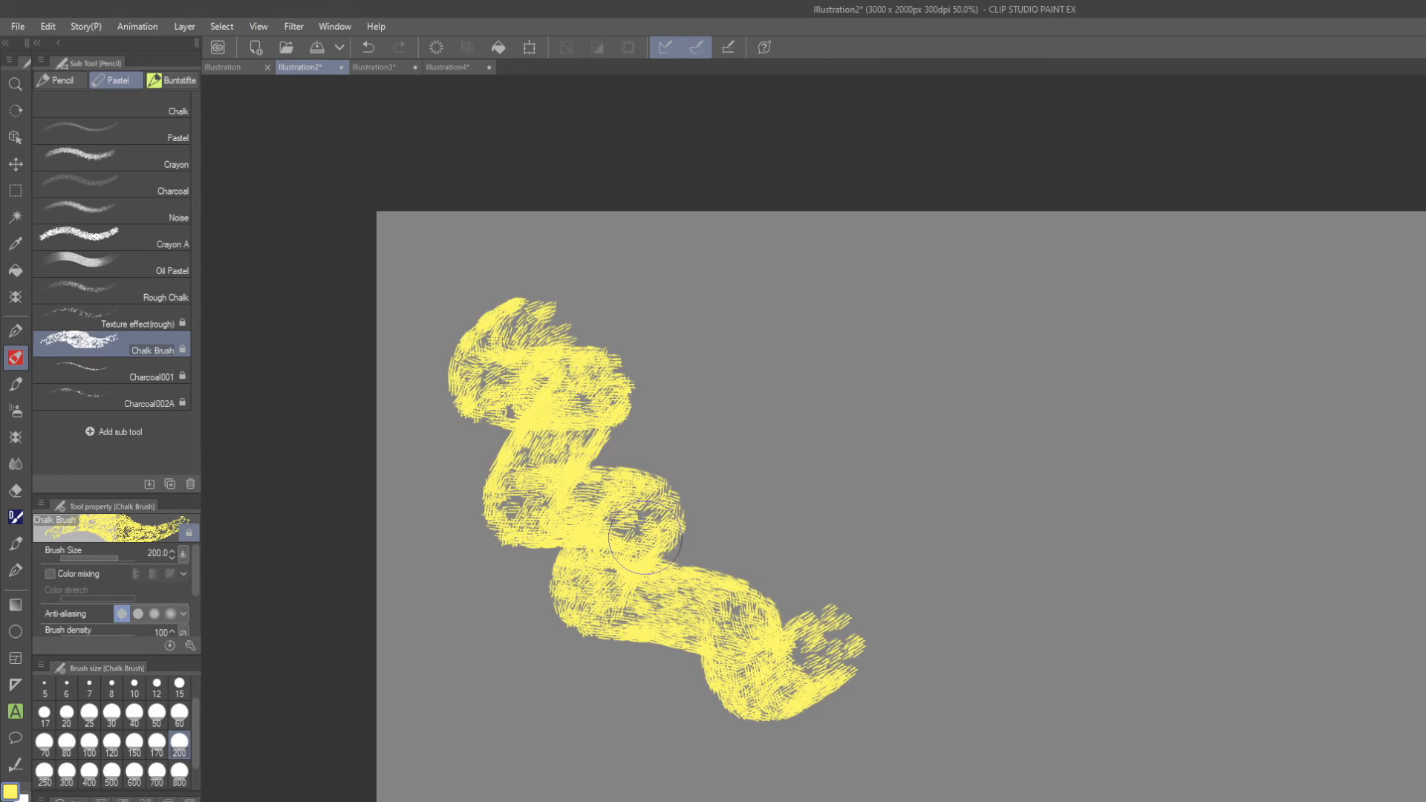
Paint a green and a red zigzag stroke over the lower part of the yellow chalk stroke.
{"action": "left_click", "coordinate": [122, 801]}
{"action": "left_click_drag", "start_coordinate": [616, 516], "coordinate": [761, 609]}
{"action": "left_click", "coordinate": [122, 800]}
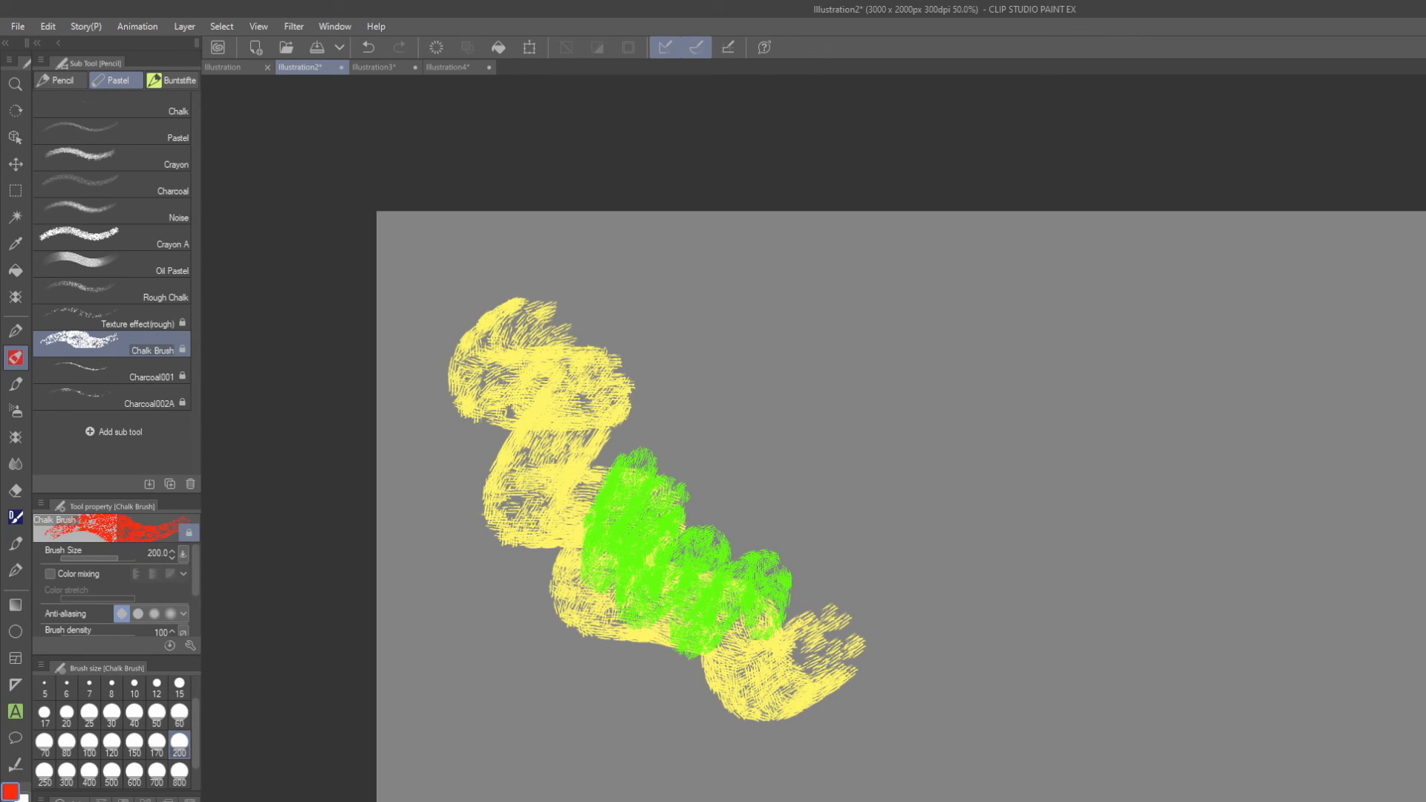
{"action": "mouse_move", "coordinate": [591, 516]}
{"action": "left_mouse_down"}
{"action": "mouse_move", "coordinate": [613, 579]}
{"action": "mouse_move", "coordinate": [720, 665]}
{"action": "left_mouse_up"}
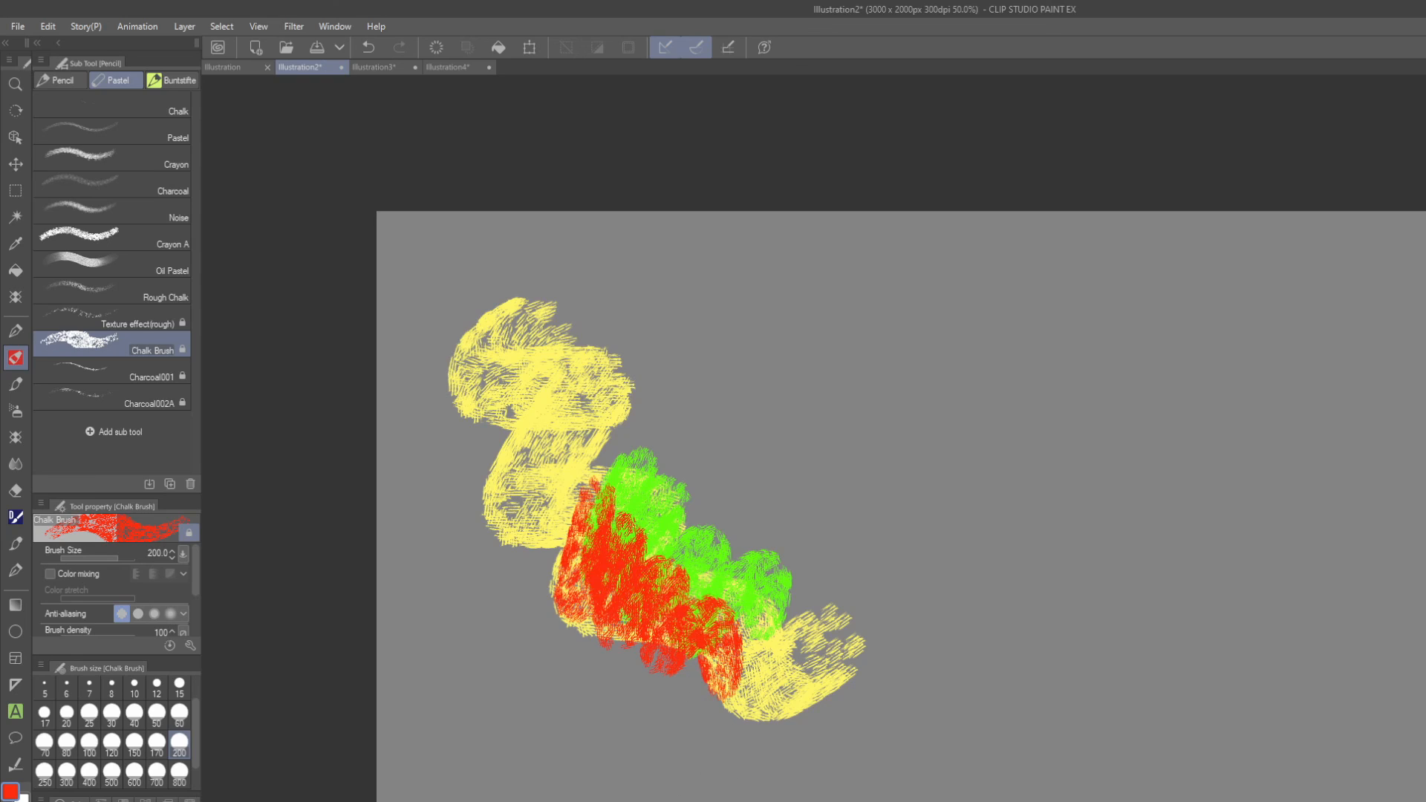